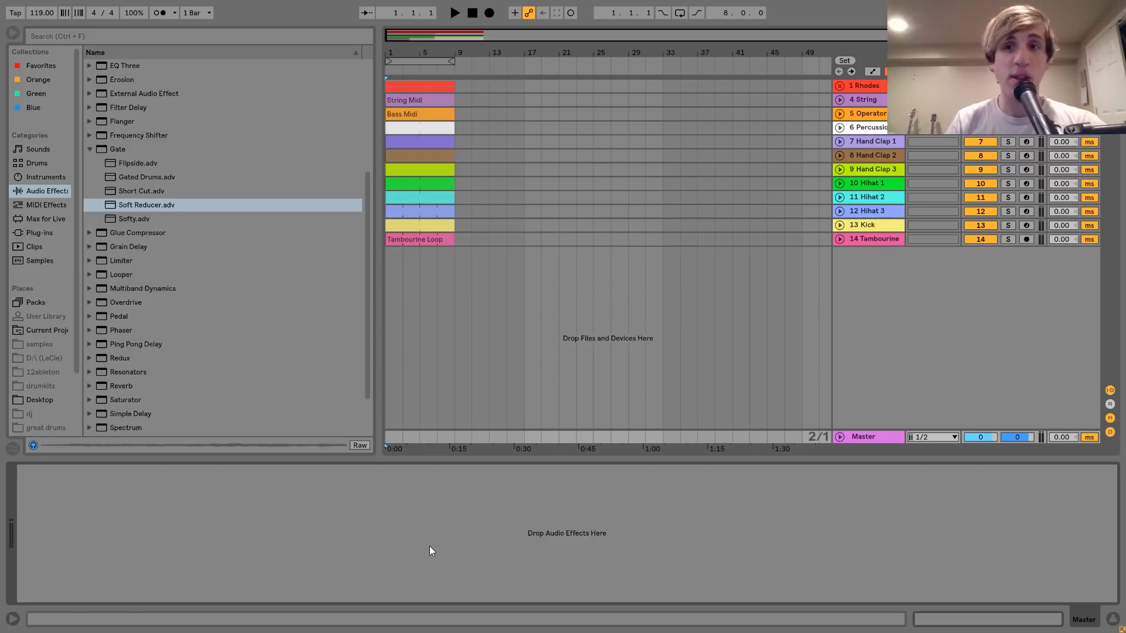
# - Select the Rhodes group track and play it from the start to listen to its sound
pyautogui.click(862, 86)
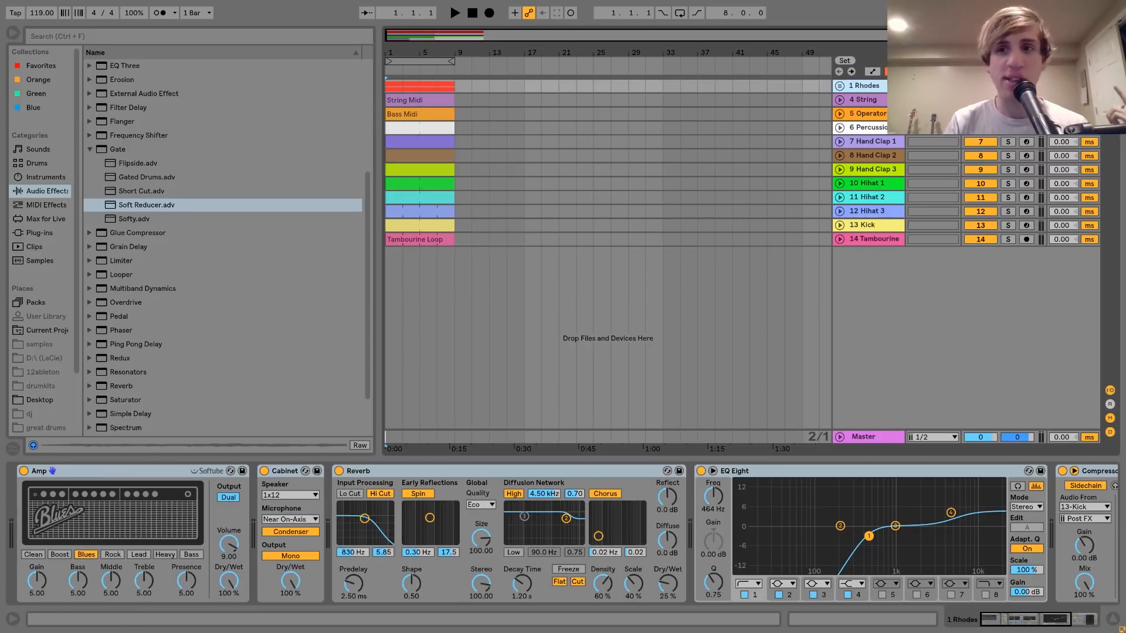
pyautogui.press('space')
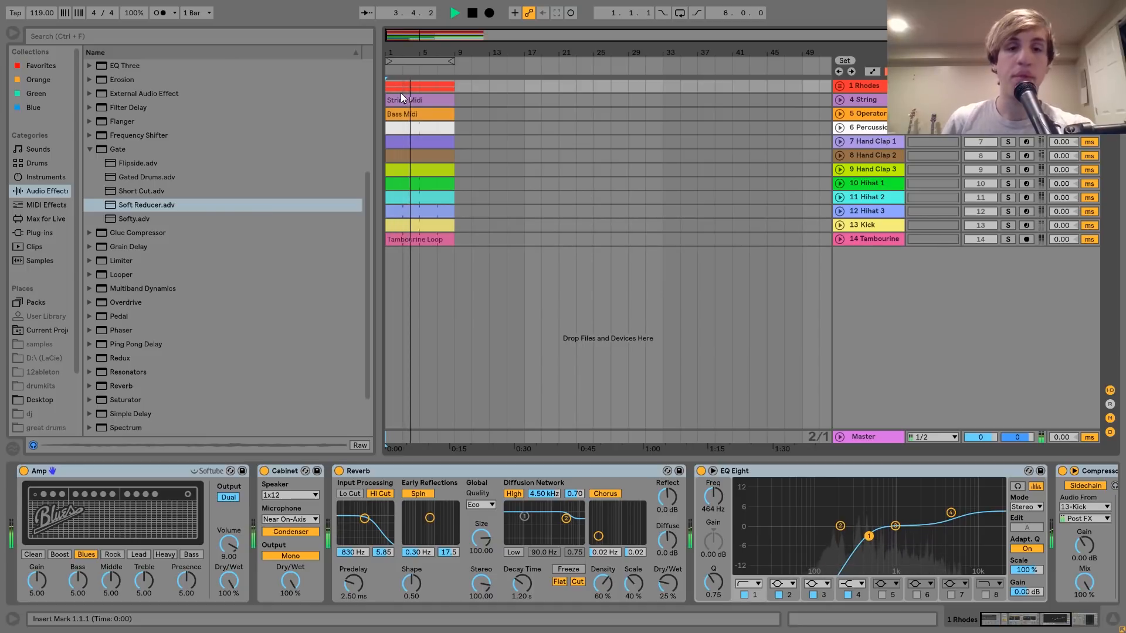
pyautogui.press('space')
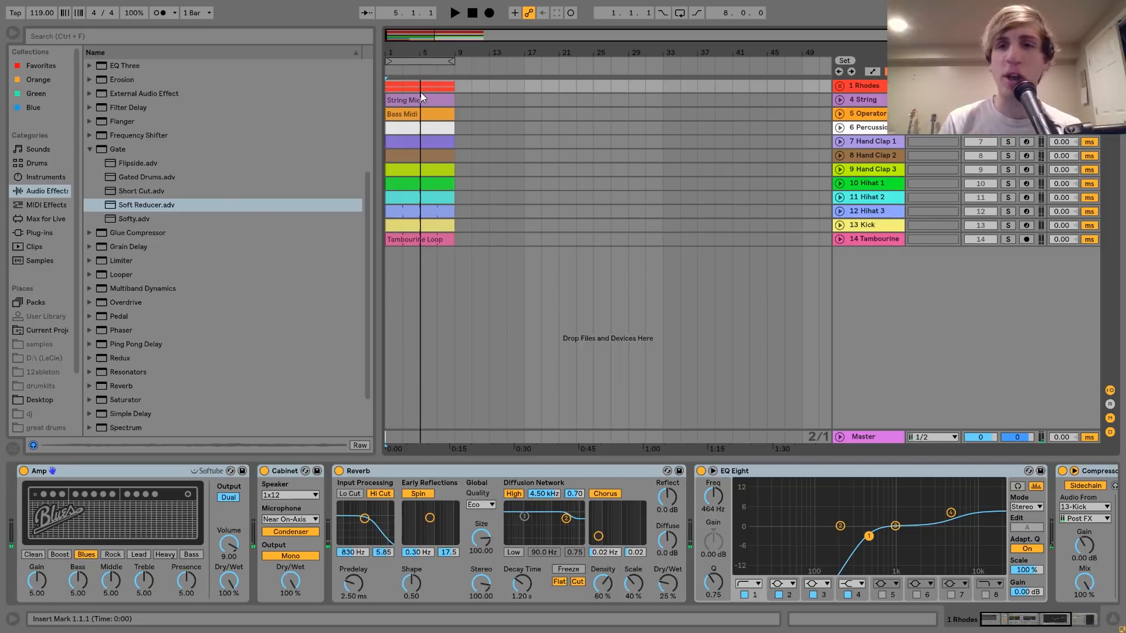
# - Unfold the Rhodes group and show the devices on the group and on its EP Faceplant track
pyautogui.click(870, 86)
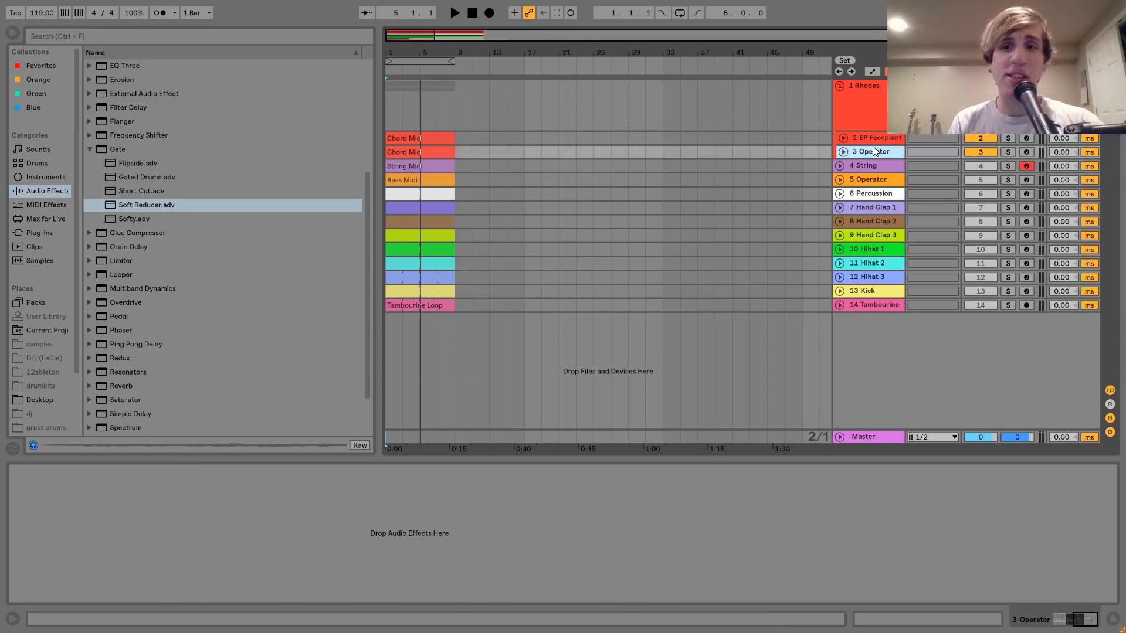
pyautogui.click(871, 137)
pyautogui.click(880, 115)
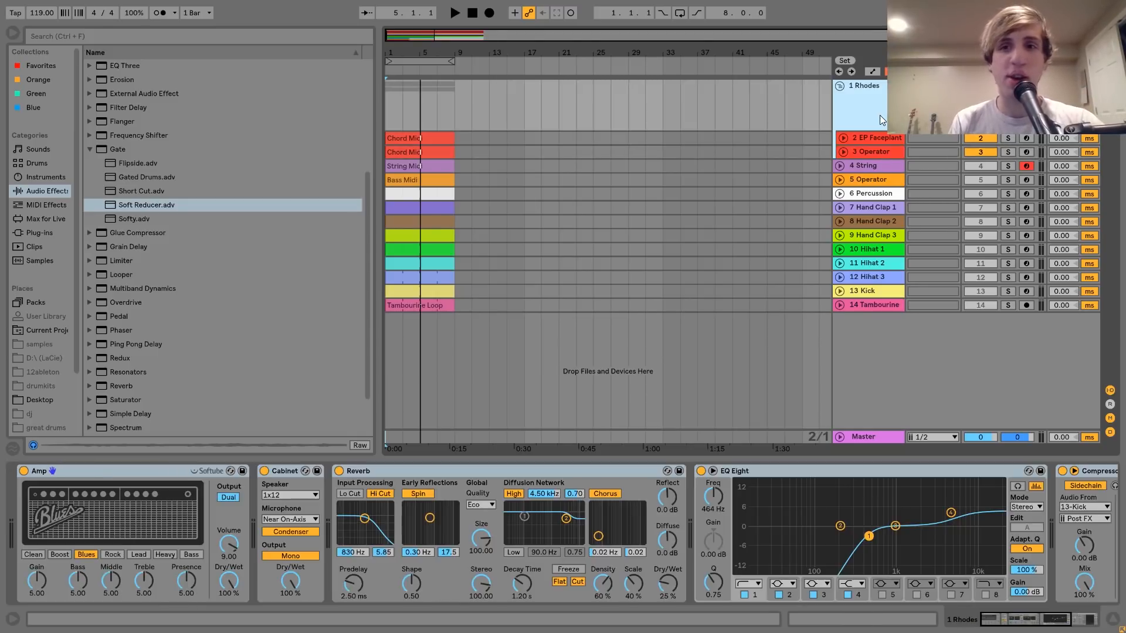
pyautogui.click(873, 137)
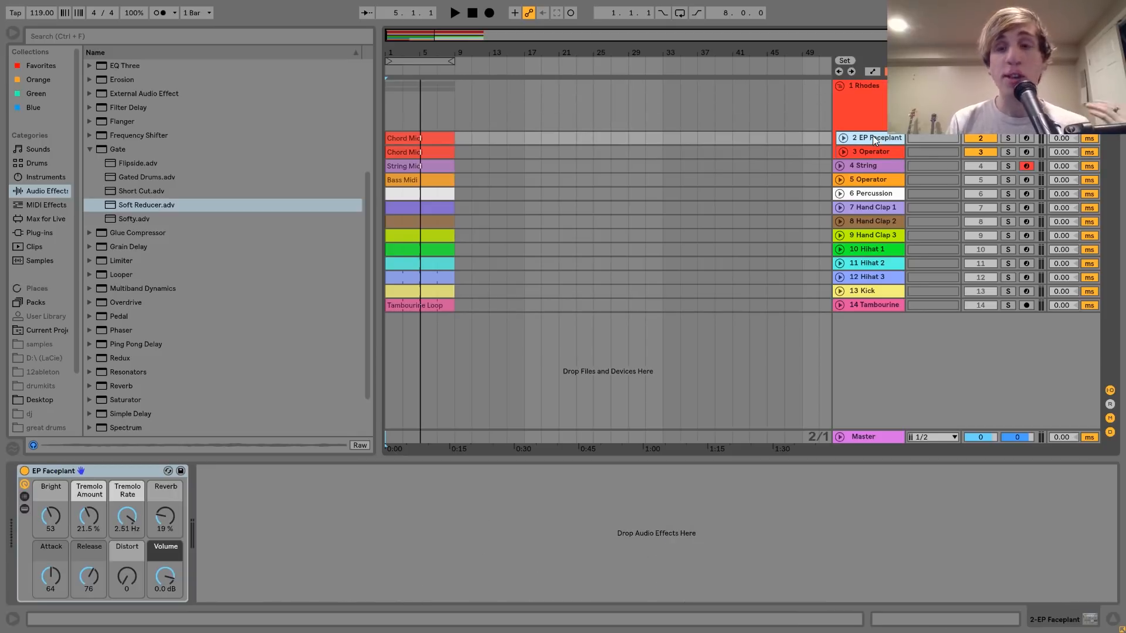
# - Solo the EP Faceplant track, list the Sounds category in the browser, and play the track's chord clip
pyautogui.click(1008, 138)
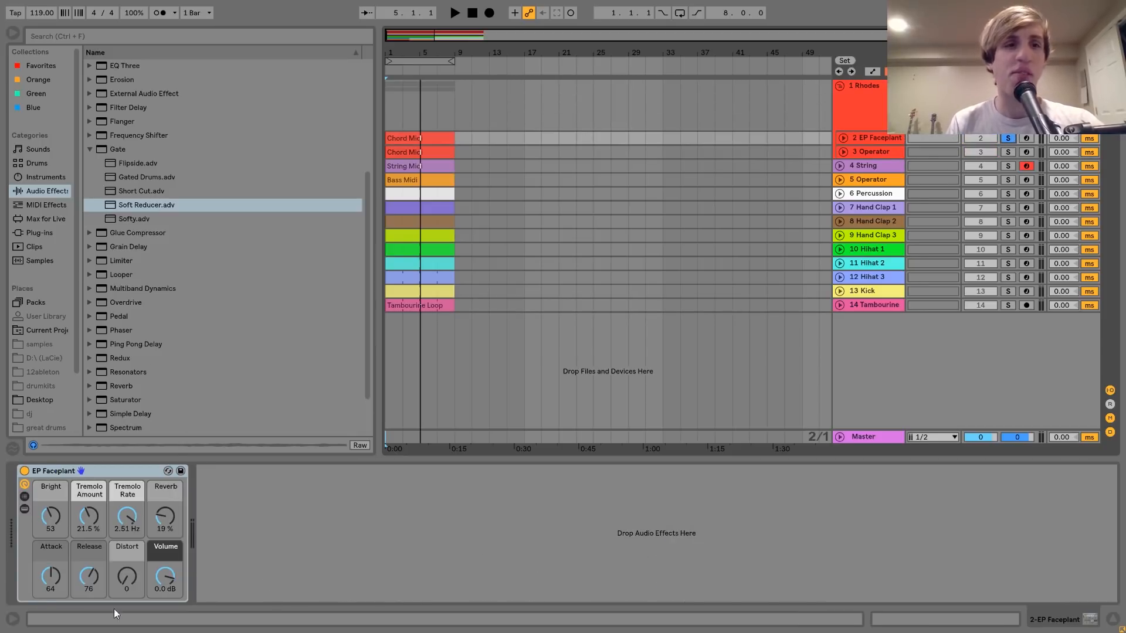
pyautogui.click(34, 149)
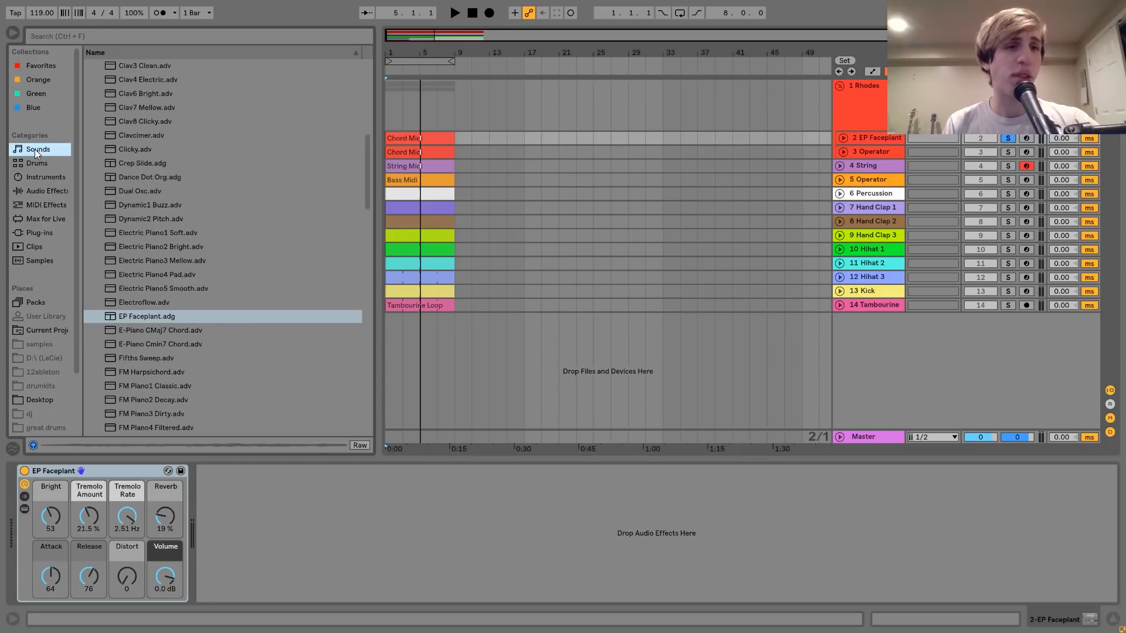
pyautogui.click(417, 139)
pyautogui.press('space')
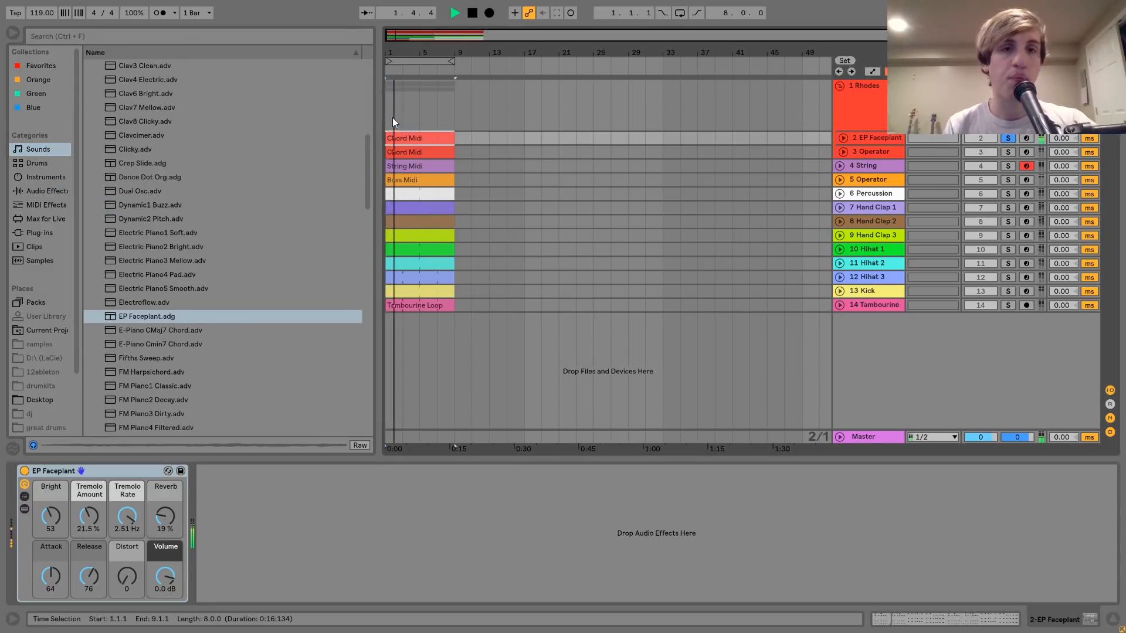
pyautogui.press('space')
# - Deactivate the Compressor, EQ Eight, Reverb, Cabinet and Amp on the Rhodes group
pyautogui.click(386, 119)
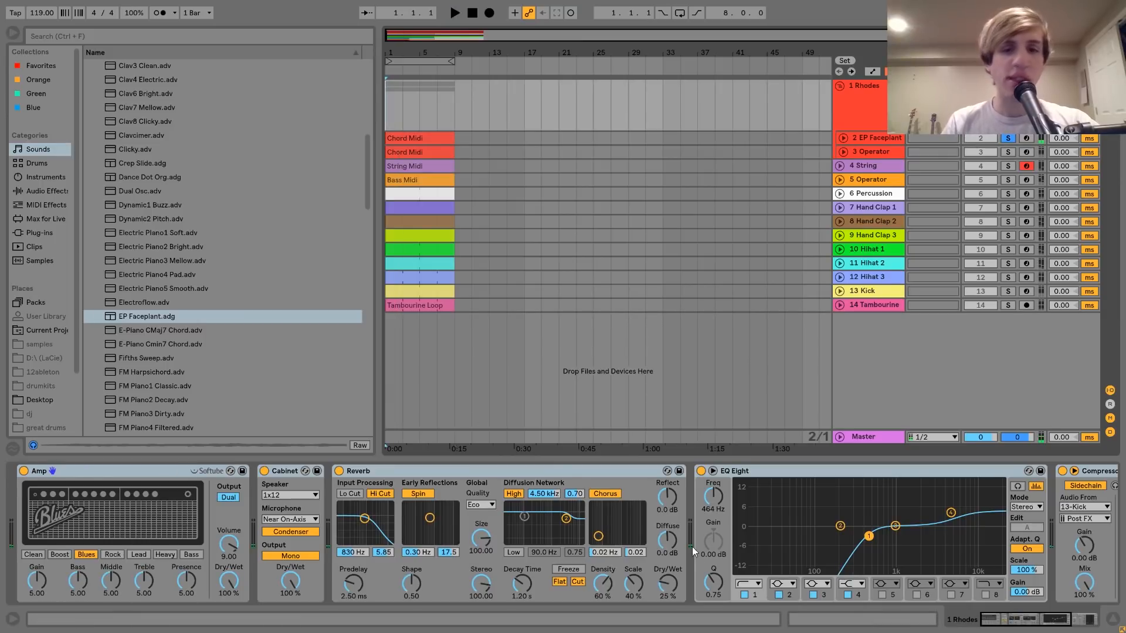
pyautogui.click(1050, 483)
pyautogui.click(744, 473)
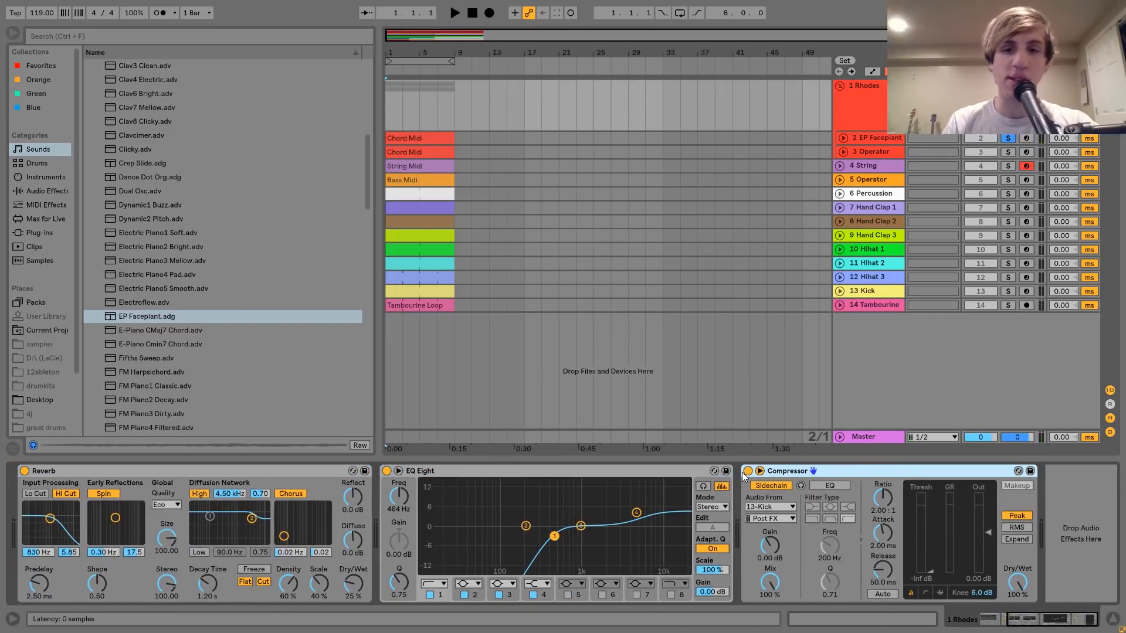
pyautogui.click(748, 472)
pyautogui.hscroll(-5, 676, 473)
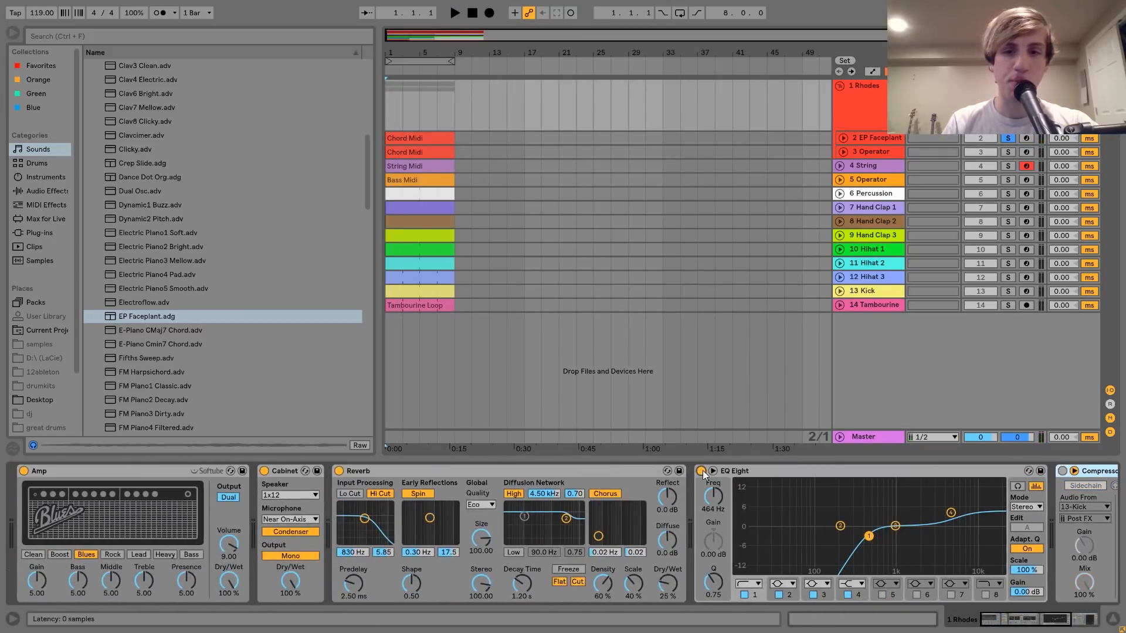
pyautogui.click(701, 471)
pyautogui.click(339, 471)
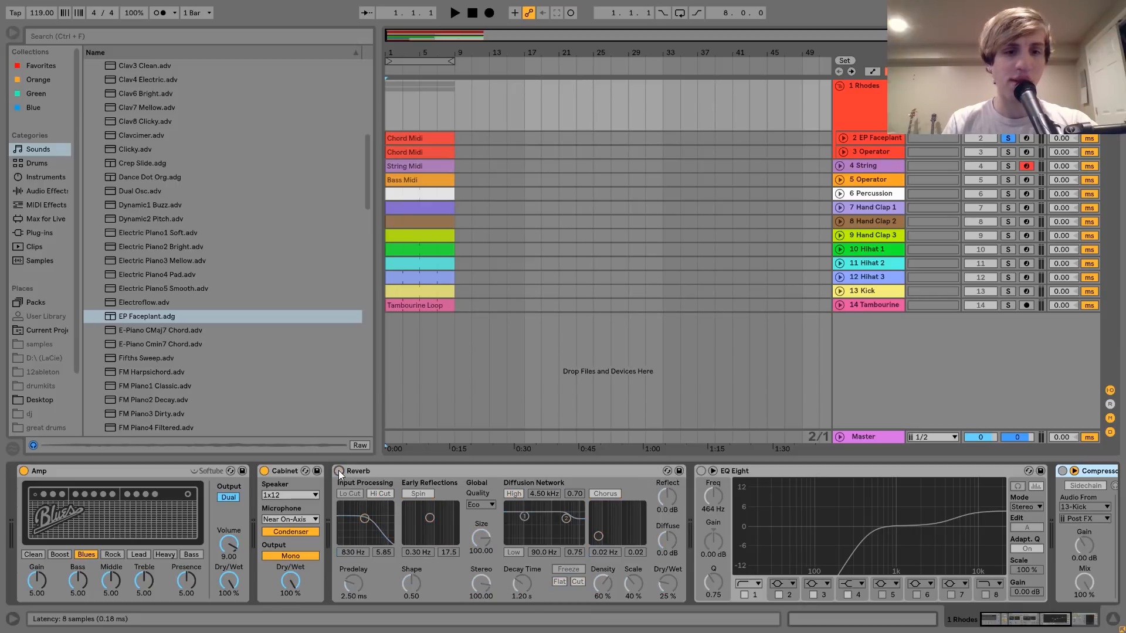
pyautogui.click(264, 471)
pyautogui.click(23, 471)
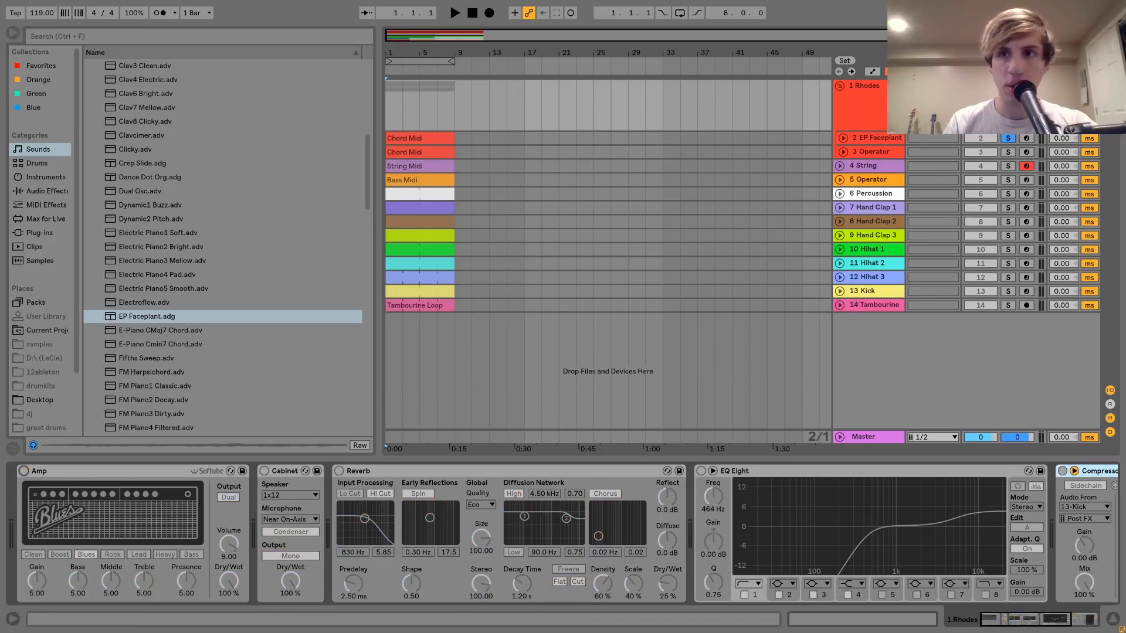
# - Play the Rhodes group without its effects, and solo EP Faceplant to hear that layer alone
pyautogui.press('space')
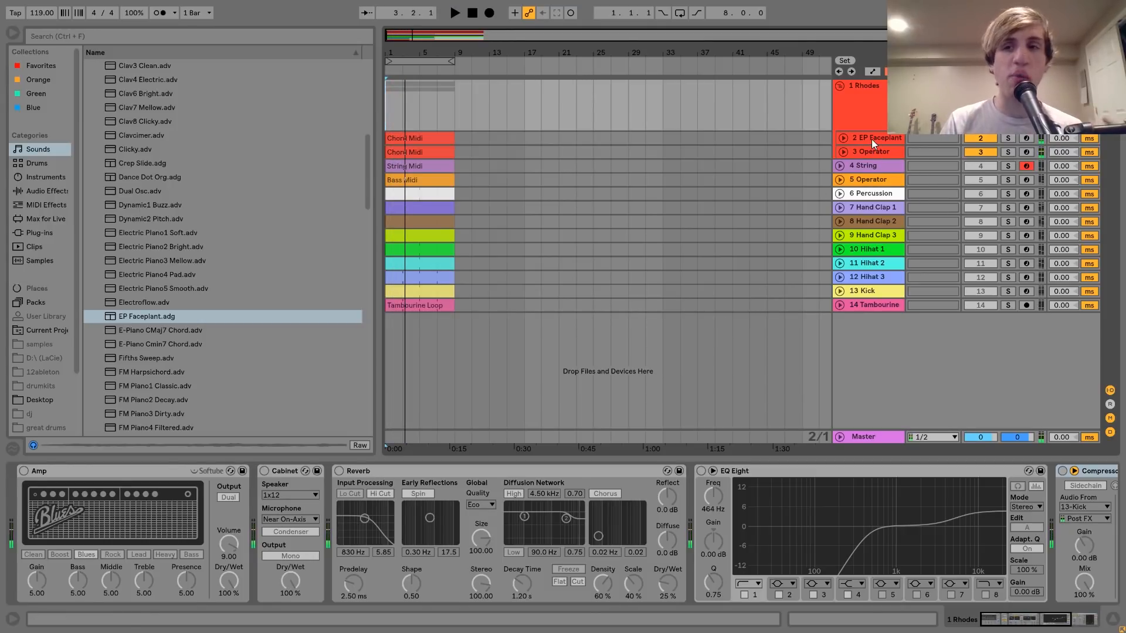
pyautogui.click(872, 139)
pyautogui.click(1008, 138)
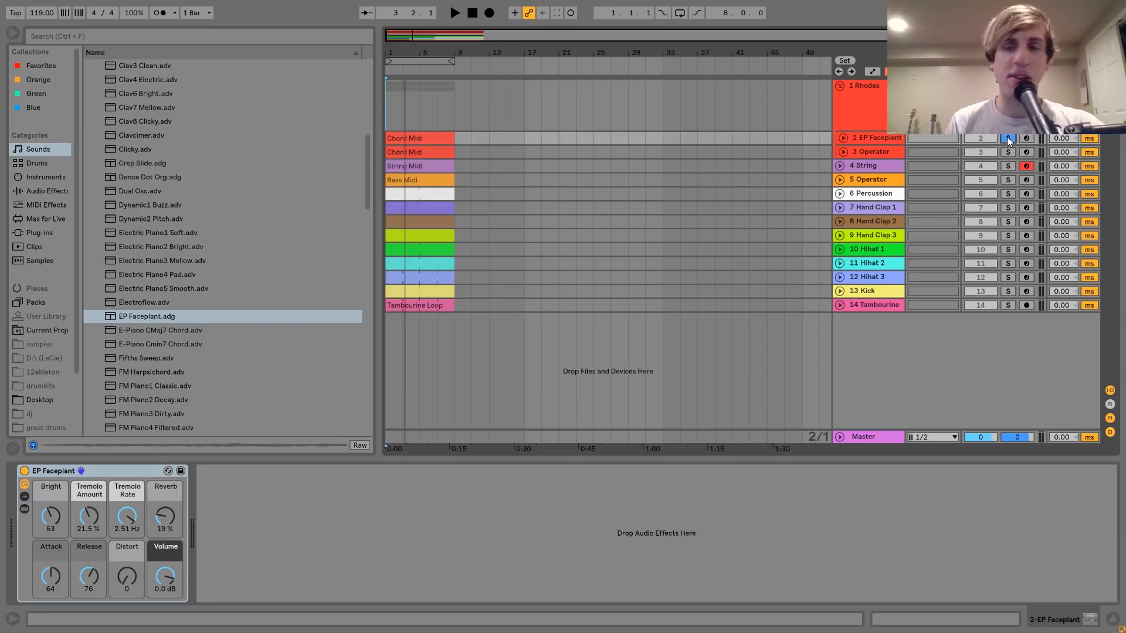
pyautogui.press('space')
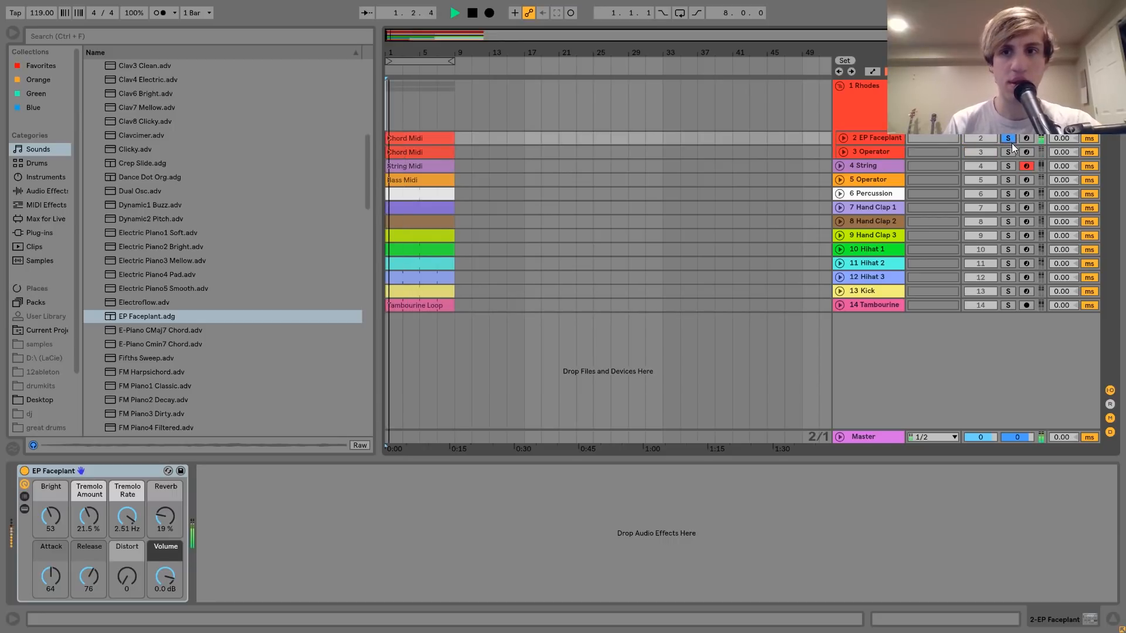
pyautogui.press('space')
# - Solo the Operator track inside the Rhodes group and play it from the start
pyautogui.click(1009, 153)
pyautogui.press('space')
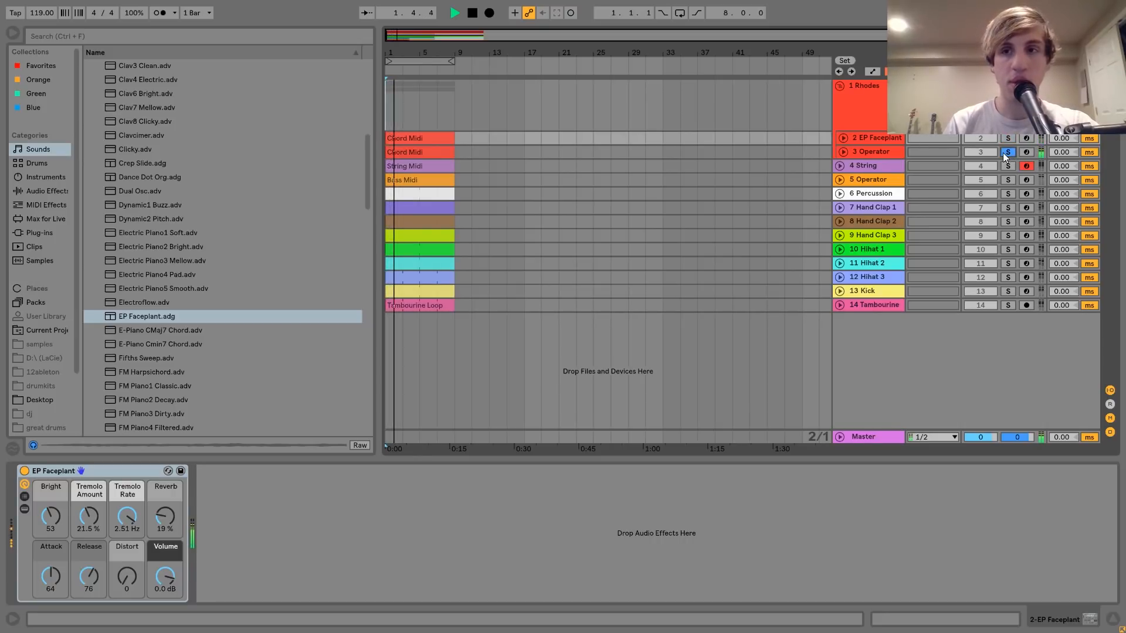
pyautogui.press('space')
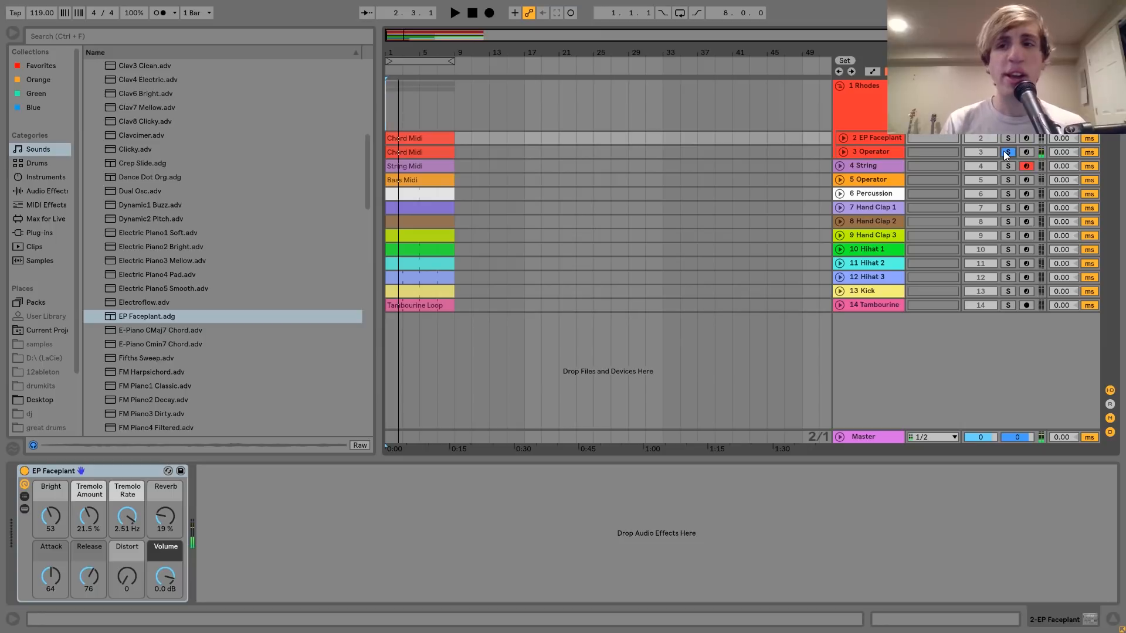
# - Solo and select the EP Faceplant track, and locate EP Faceplant.adg among the Piano & Keys sounds
pyautogui.click(1008, 139)
pyautogui.click(849, 137)
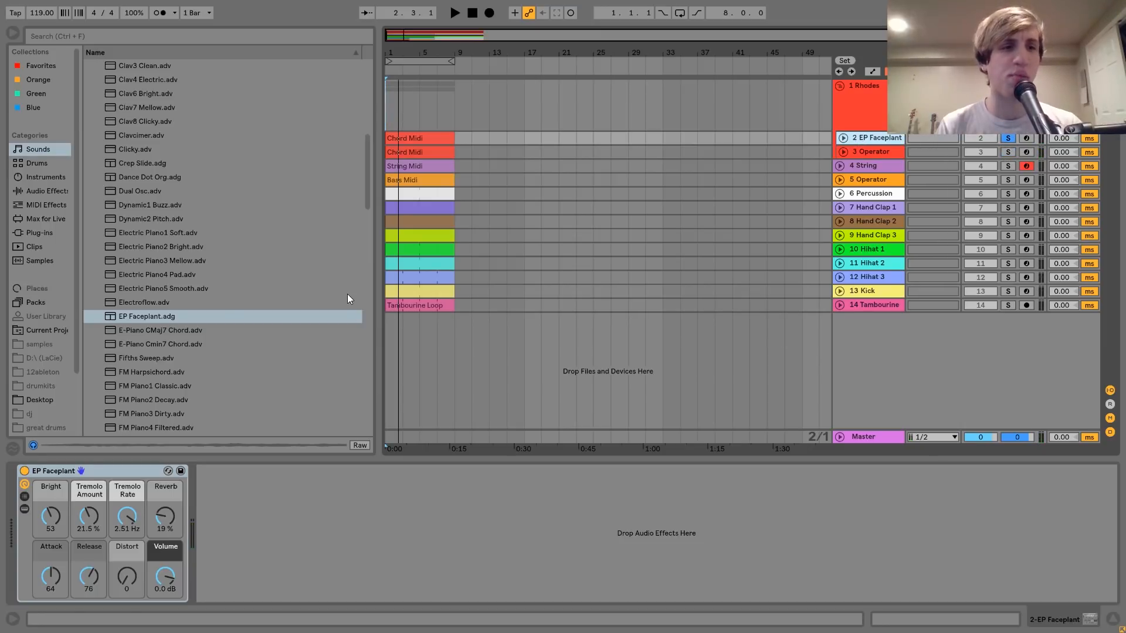
pyautogui.scroll(8, 125, 343)
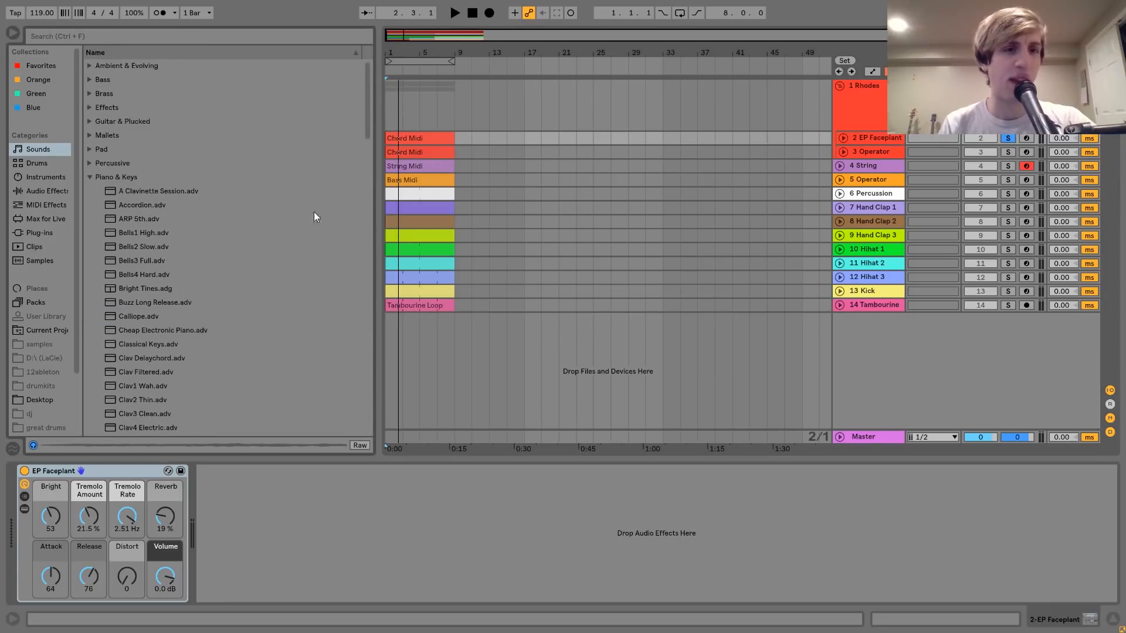
pyautogui.scroll(-13, 172, 325)
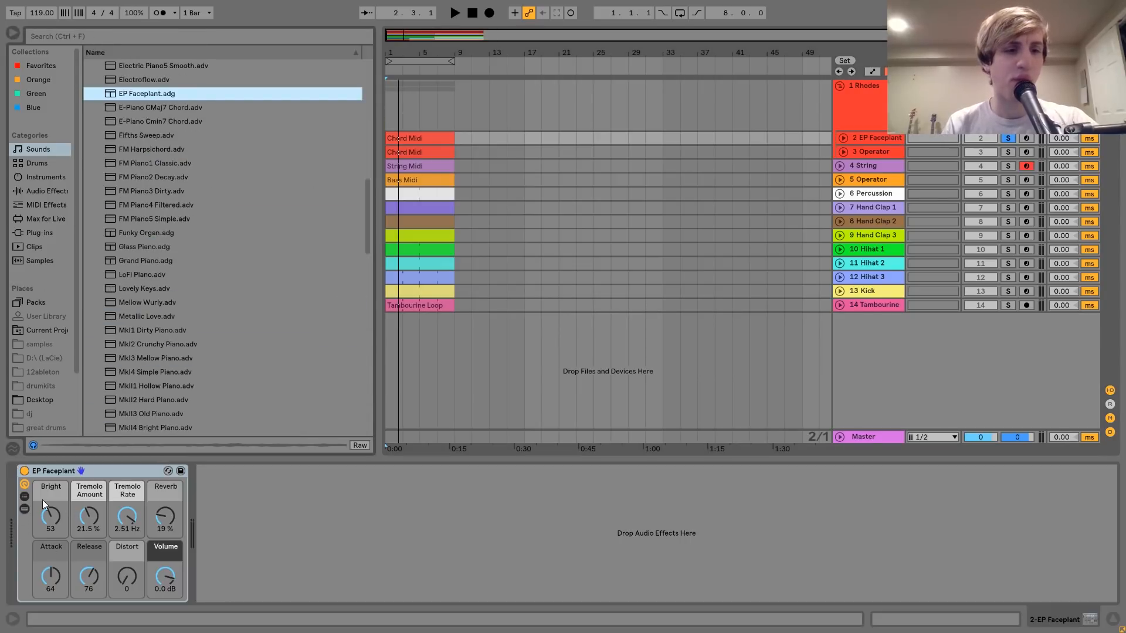
# - Show the EP Faceplant rack's device chain to examine the instrument inside, and hide it again
pyautogui.click(25, 509)
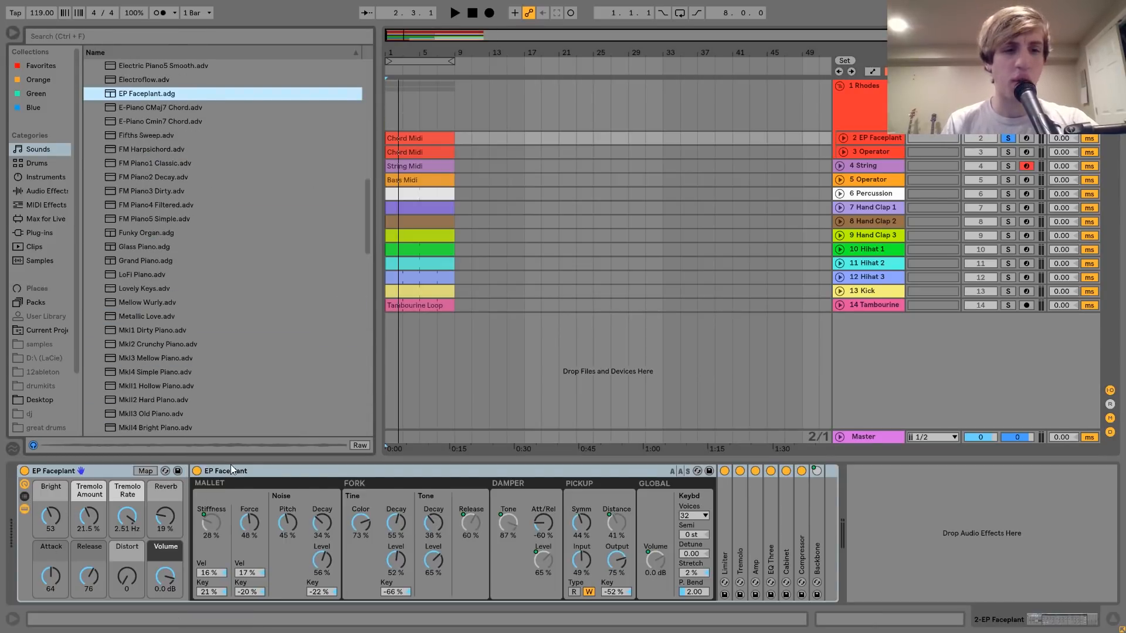
pyautogui.click(233, 468)
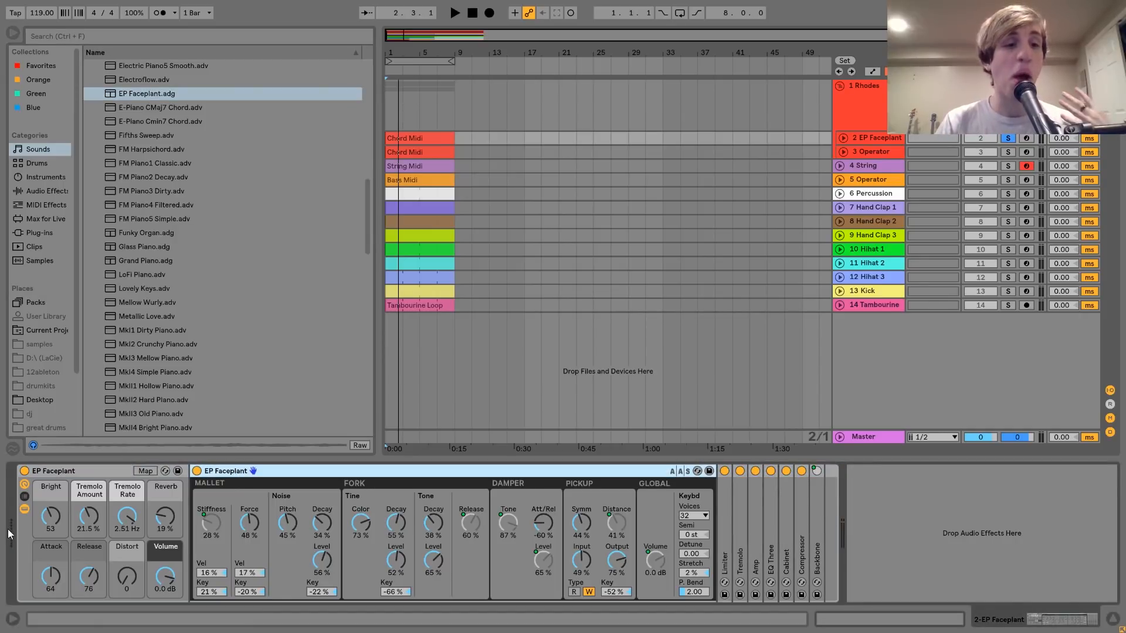
pyautogui.click(25, 509)
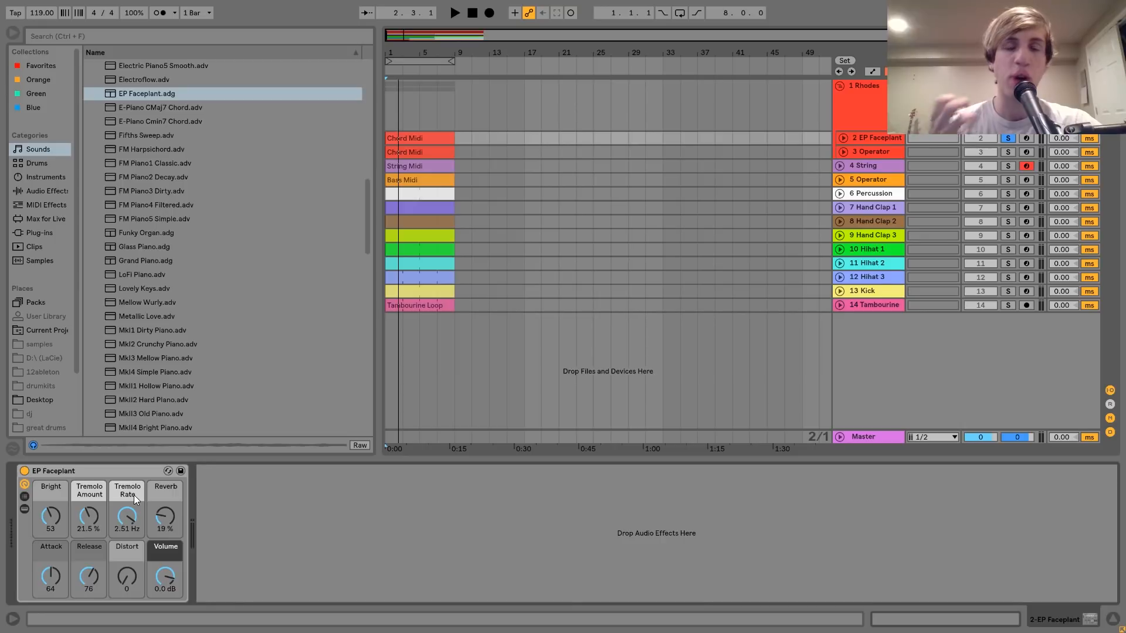
# - Compare the two Rhodes layers by playing EP Faceplant and Operator soloed in turn, ending on EP Faceplant
pyautogui.press('space')
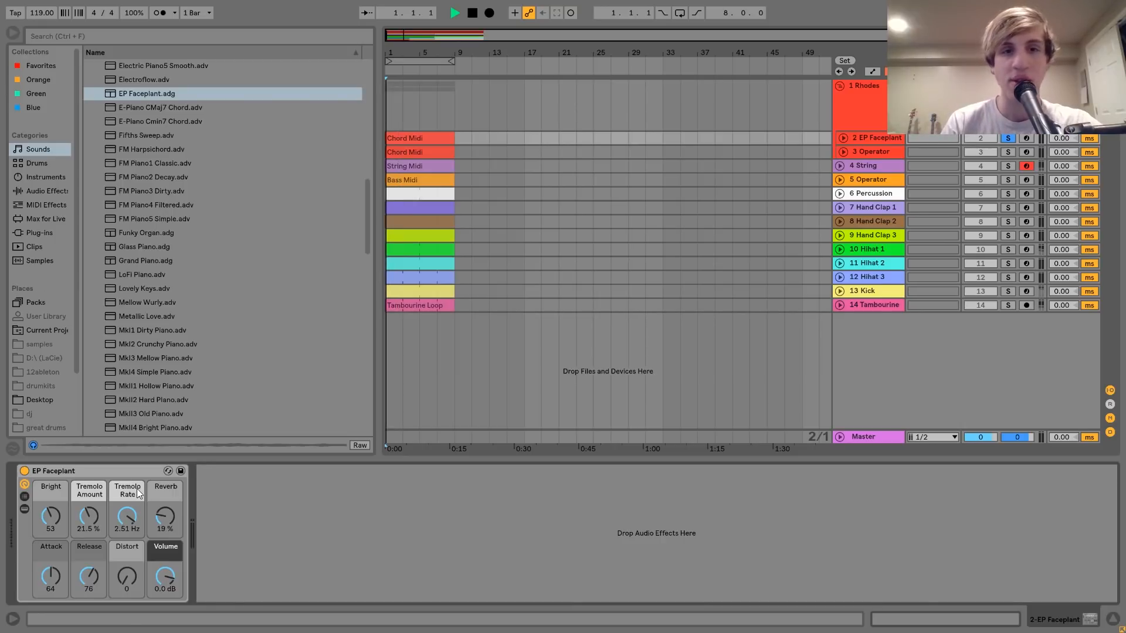
pyautogui.press('space')
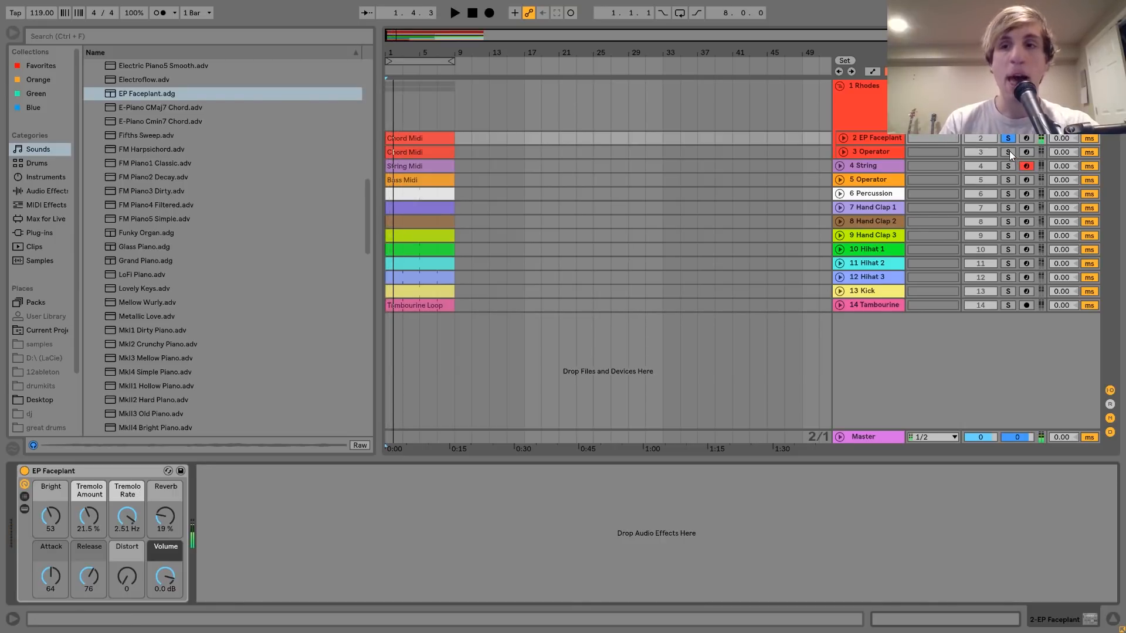
pyautogui.click(1008, 152)
pyautogui.press('space')
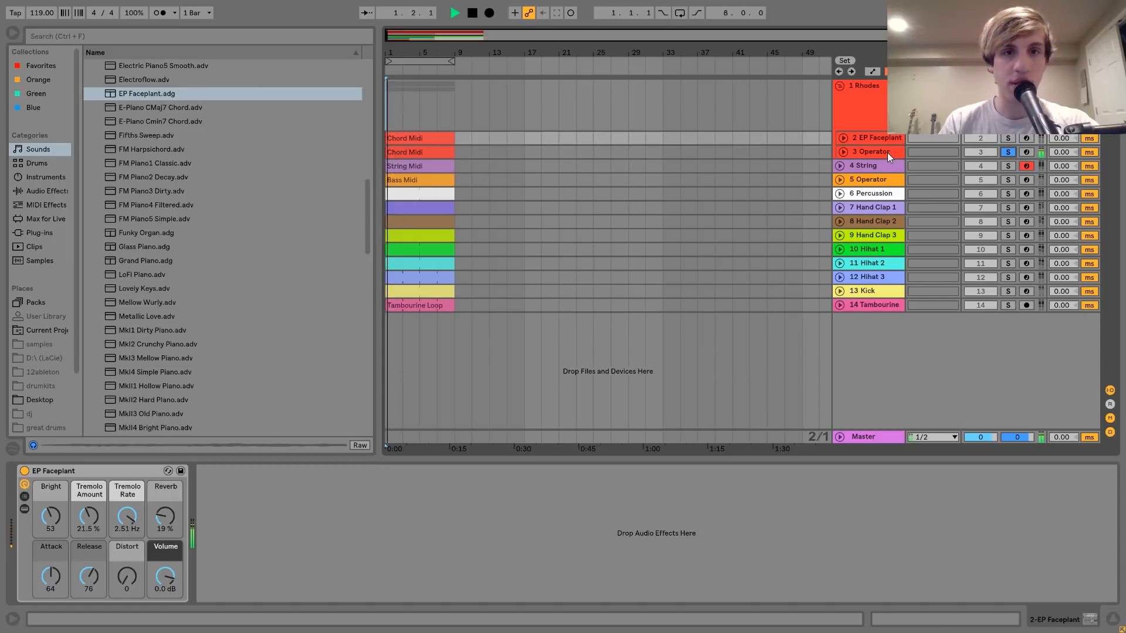
pyautogui.press('space')
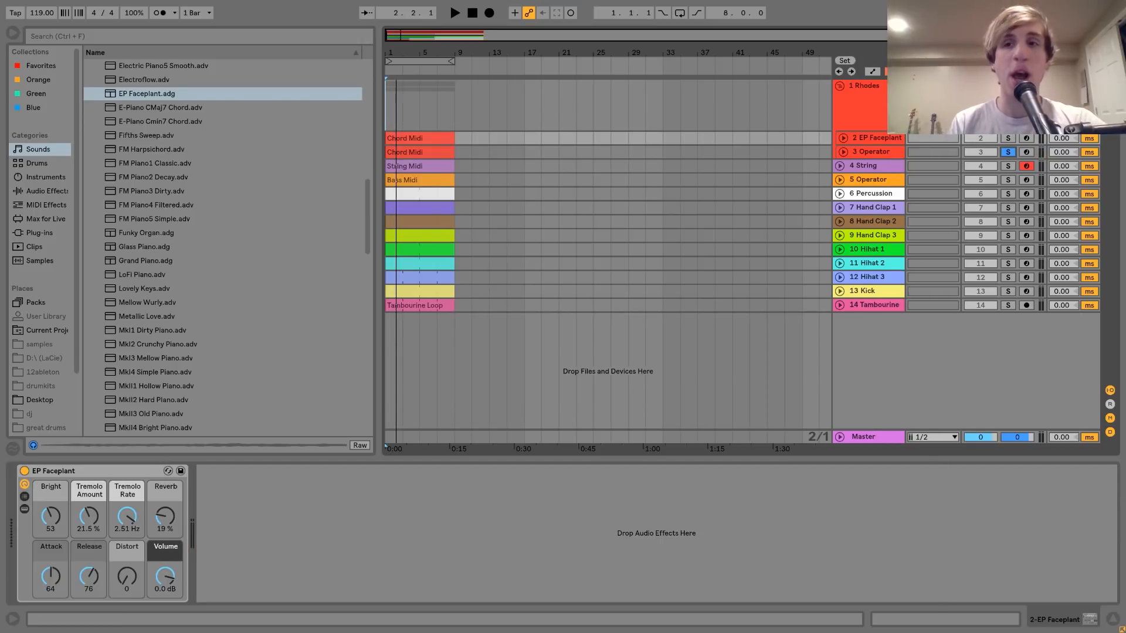
pyautogui.click(1008, 138)
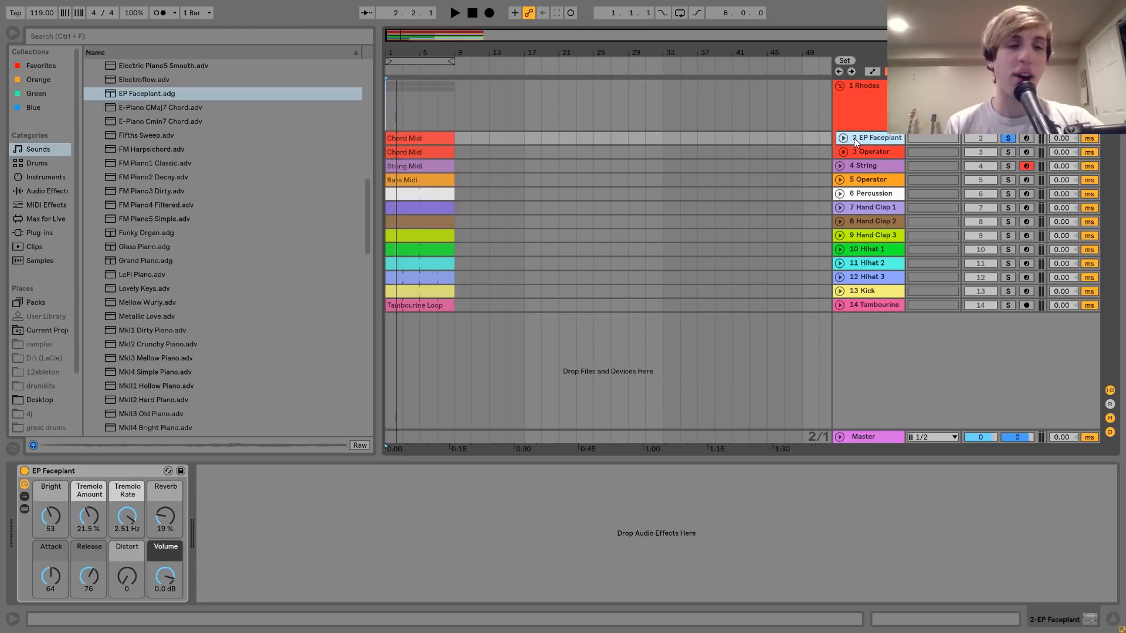
pyautogui.press('space')
pyautogui.press('space')
# - Solo and unfold the Operator track in the Rhodes group, and select its Chord Midi clip
pyautogui.click(871, 152)
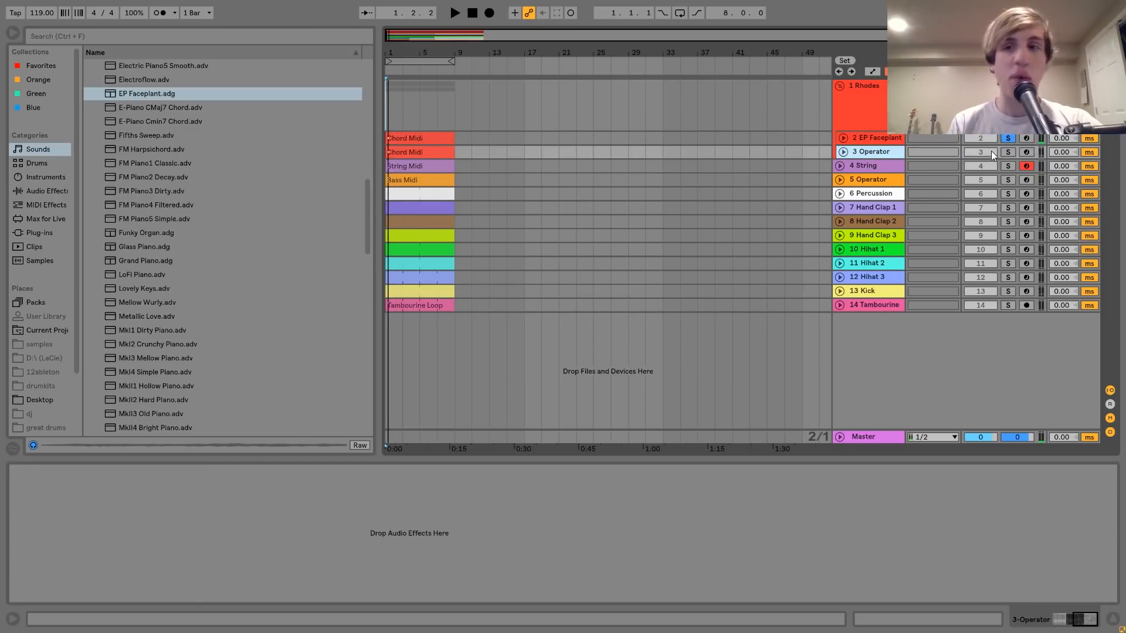
pyautogui.click(1008, 152)
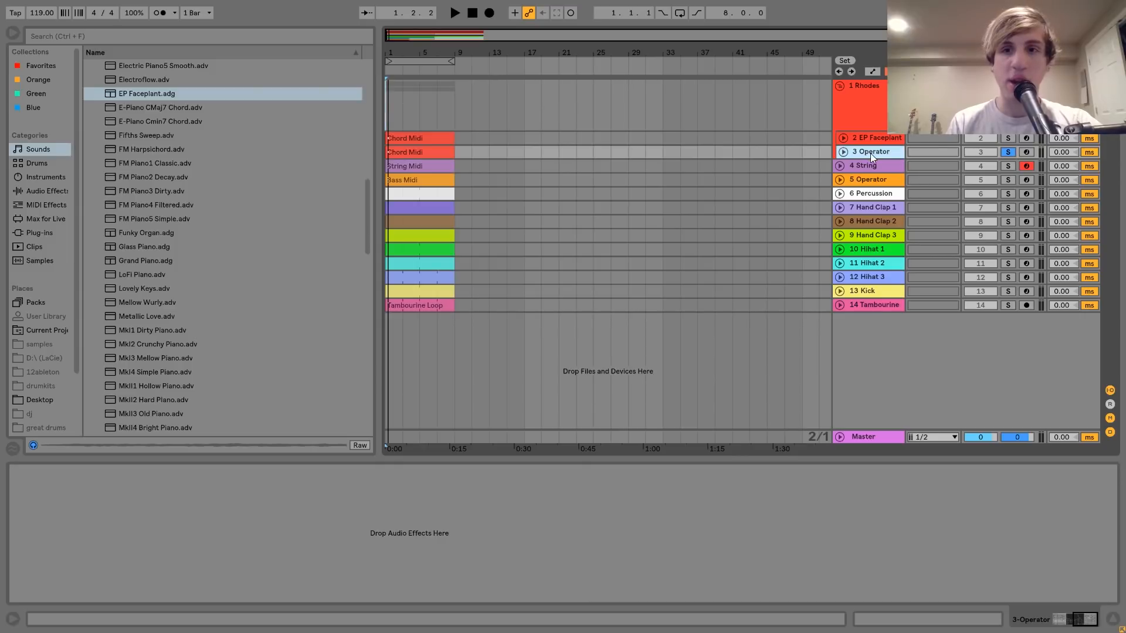
pyautogui.click(843, 152)
pyautogui.click(422, 154)
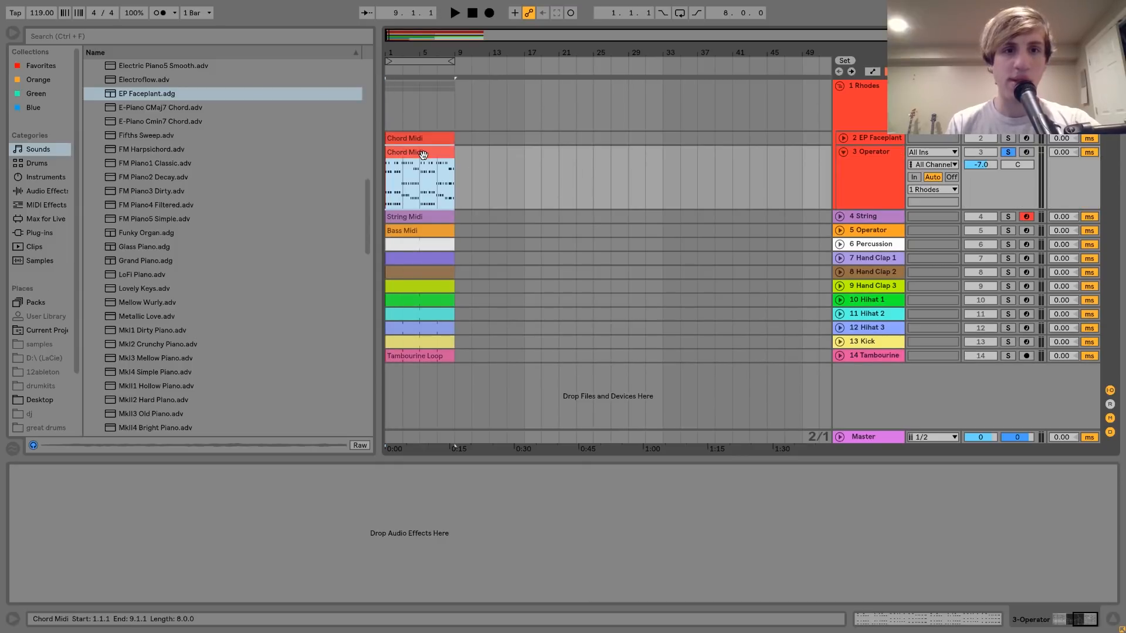
# - Play the Operator track's chords and display the envelope of oscillator A in the Operator device
pyautogui.press('space')
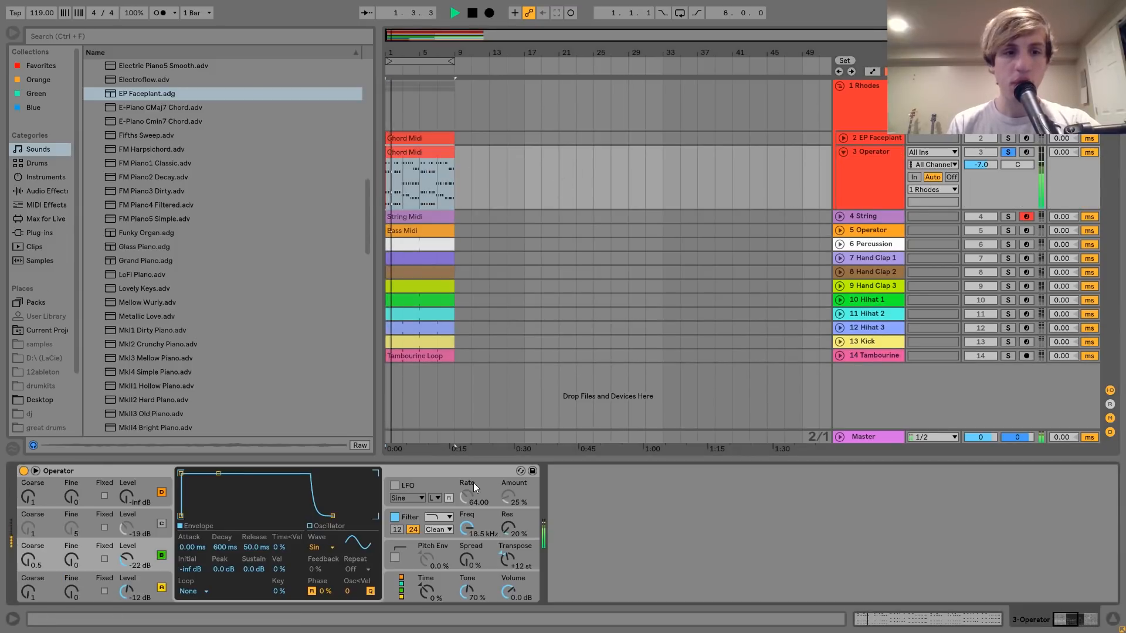
pyautogui.click(153, 585)
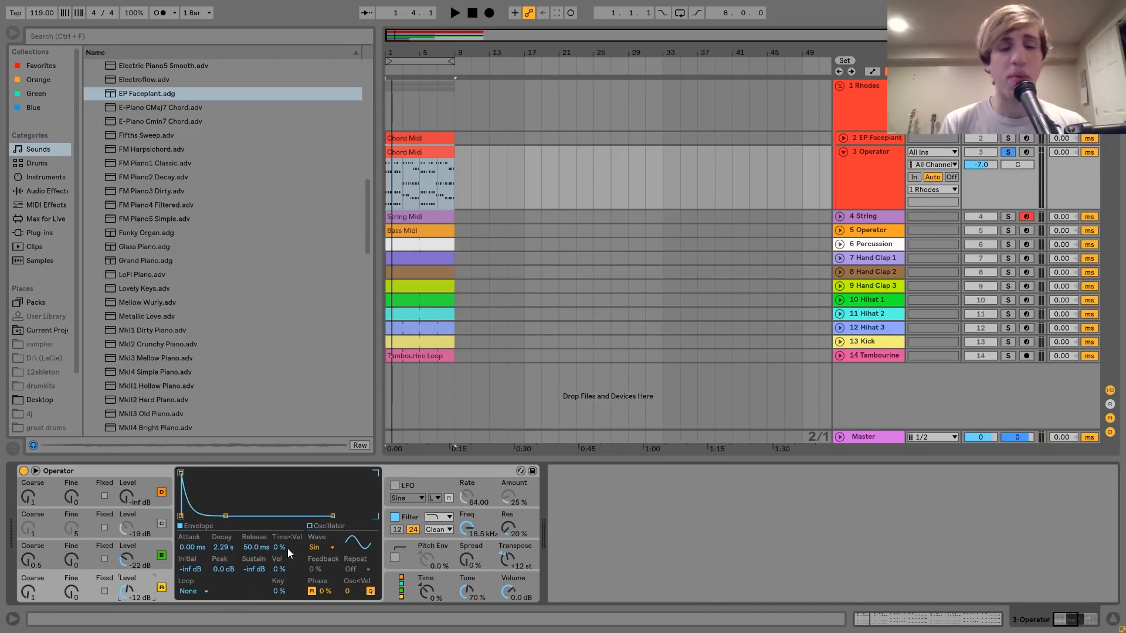
# - Play the soloed Operator track's chords several times to hear its oscillator layers
pyautogui.click(151, 548)
pyautogui.press('space')
pyautogui.click(160, 575)
pyautogui.press('space')
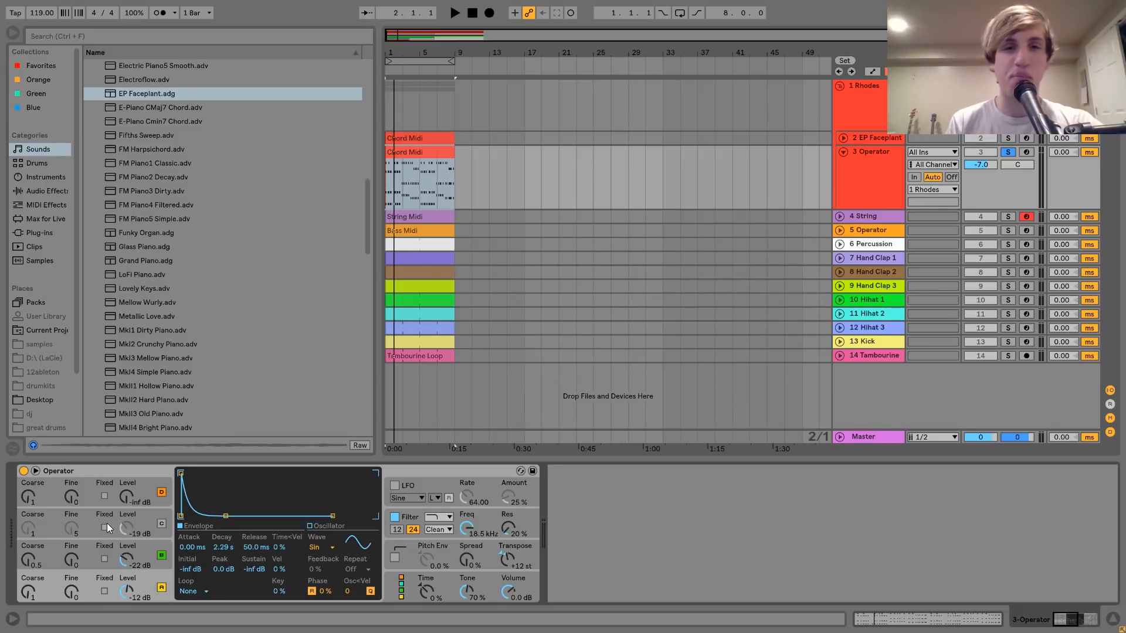
pyautogui.press('space')
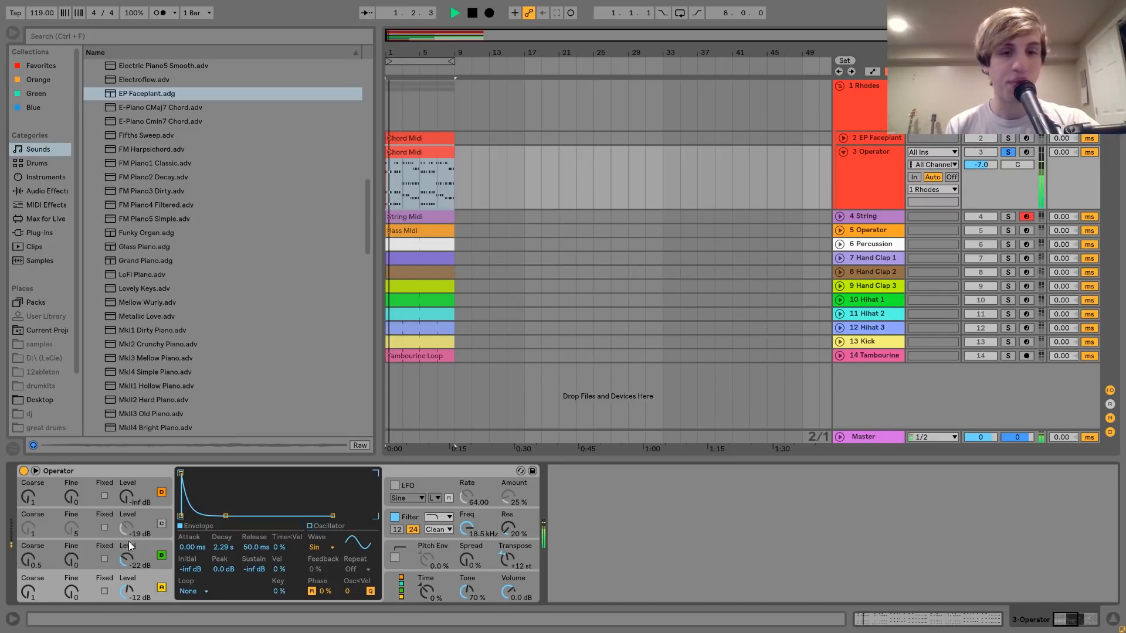
pyautogui.press('space')
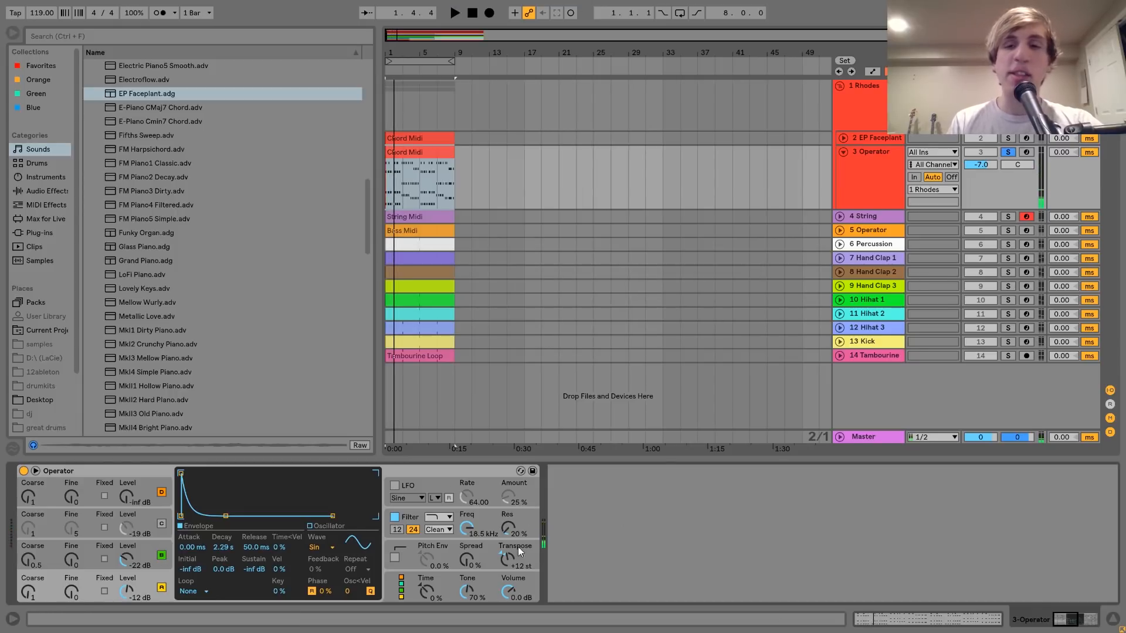
# - Solo the EP Faceplant track and play its chords for comparison with the Operator layer
pyautogui.click(1008, 137)
pyautogui.press('space')
pyautogui.press('space')
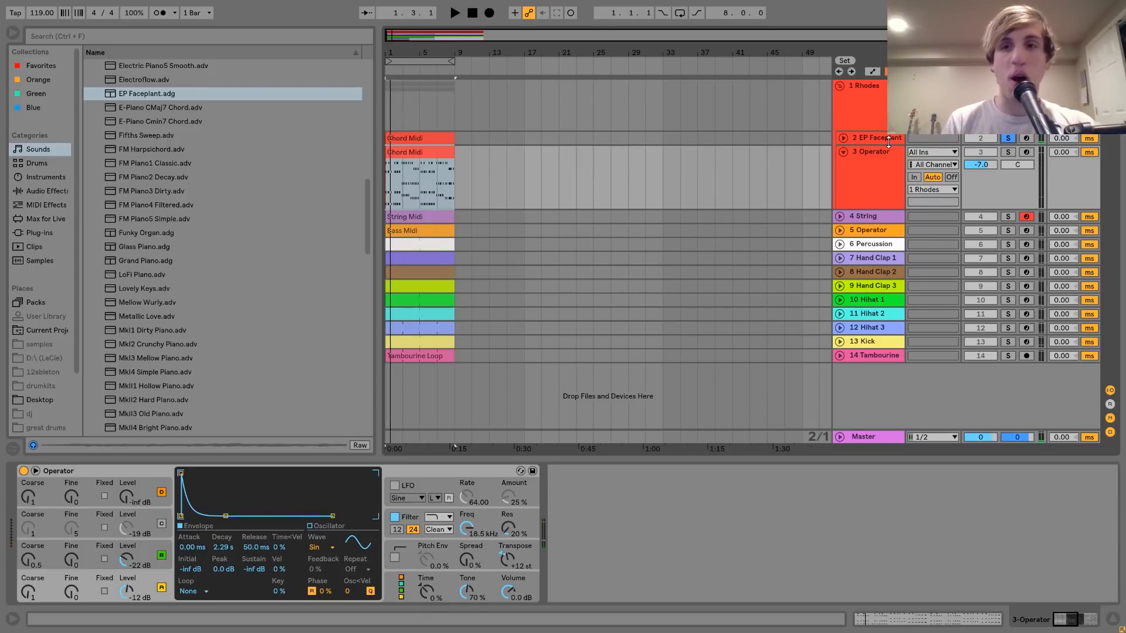
# - Turn on the Amp and Cabinet effects on the Rhodes group and play both layers through them
pyautogui.click(881, 101)
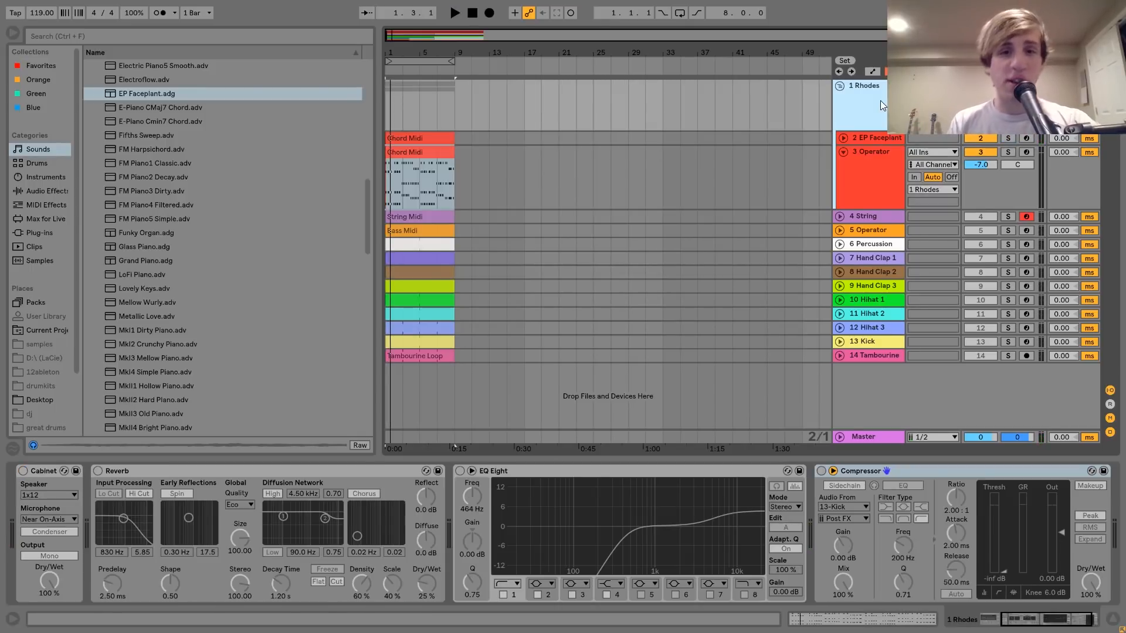
pyautogui.hscroll(-3, 277, 513)
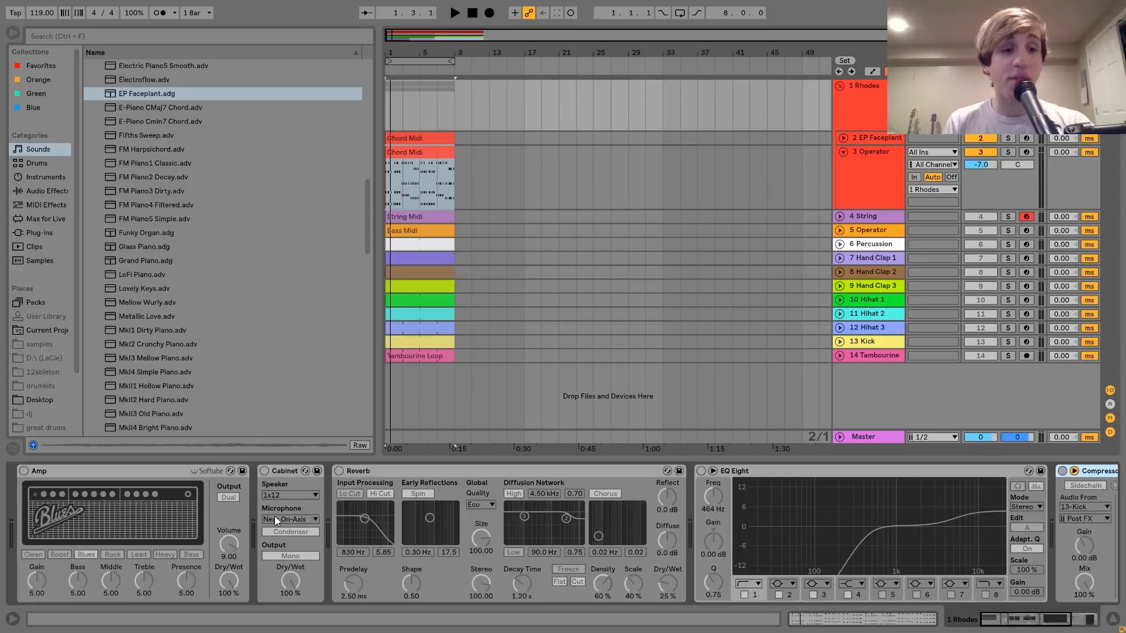
pyautogui.click(24, 471)
pyautogui.click(264, 470)
pyautogui.press('space')
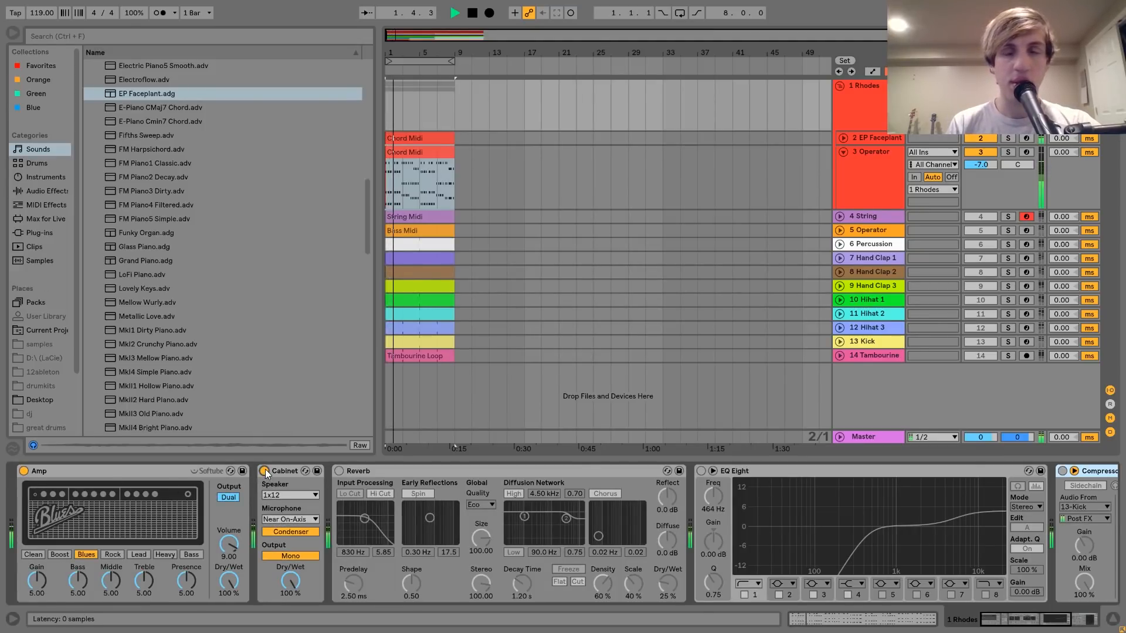
pyautogui.press('space')
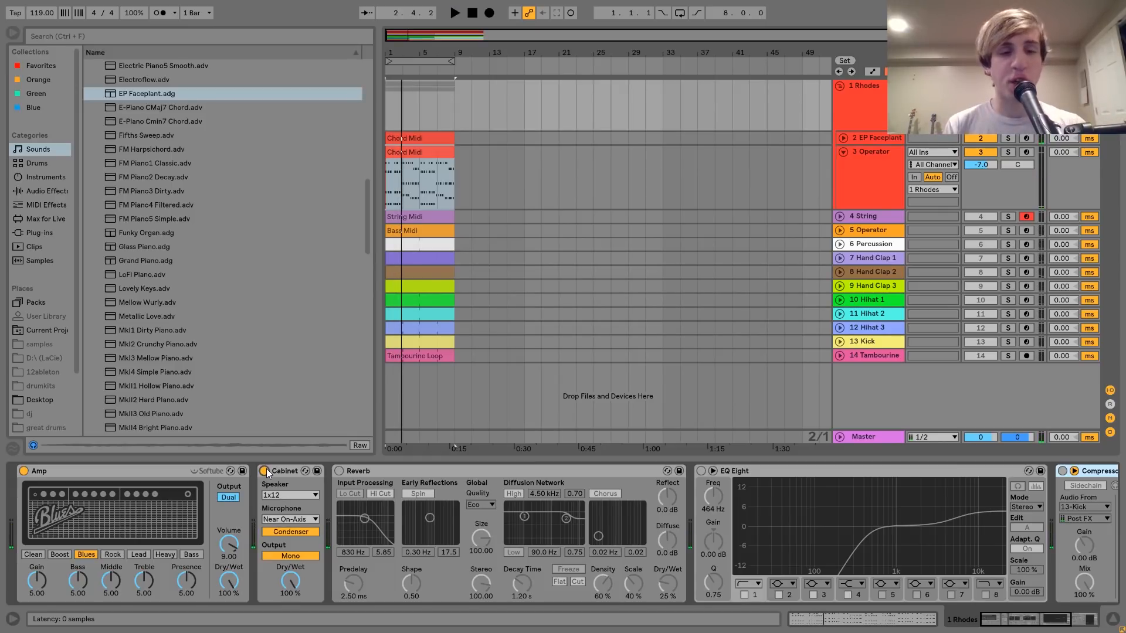
# - Switch the Rhodes group's Cabinet off and on again, and replay the chords to examine the Amp and Cabinet pairing
pyautogui.click(265, 471)
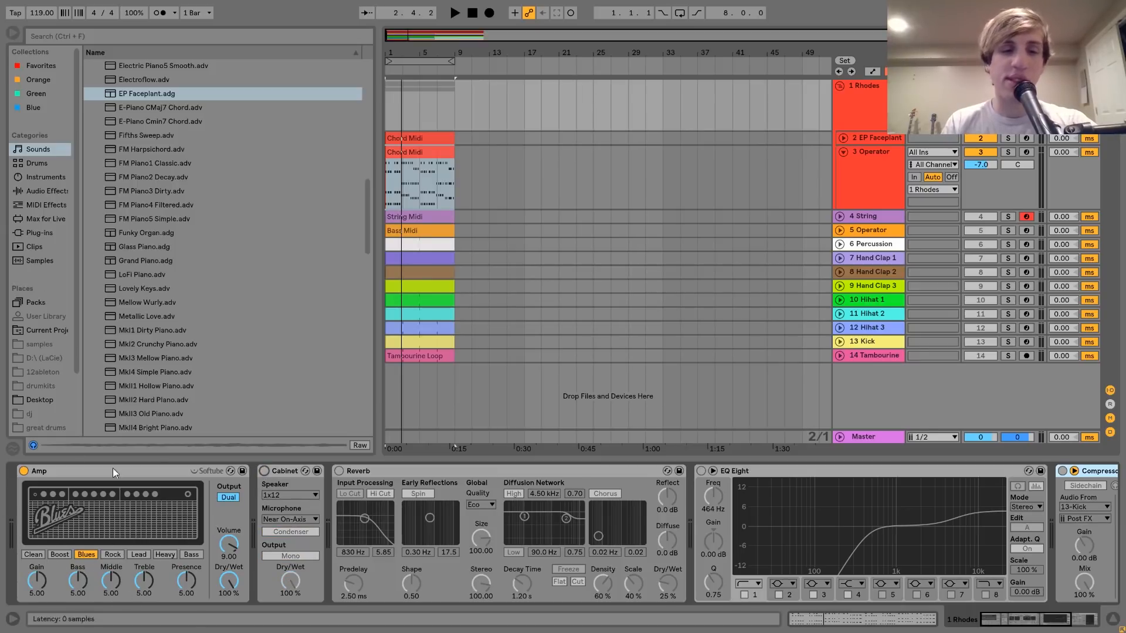
pyautogui.click(264, 472)
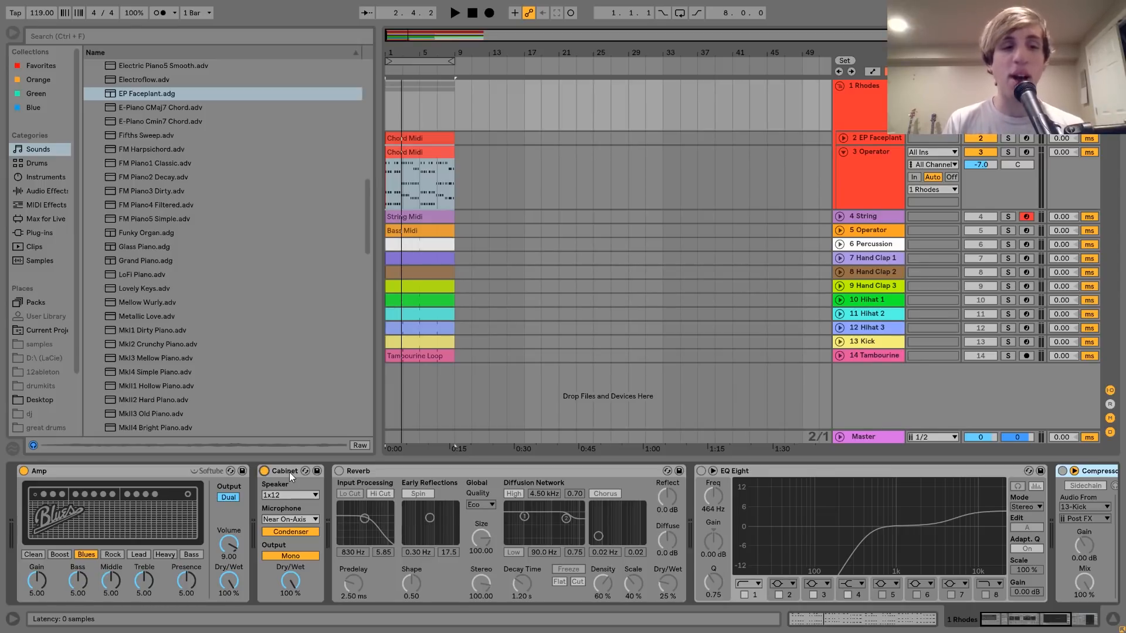
pyautogui.click(183, 469)
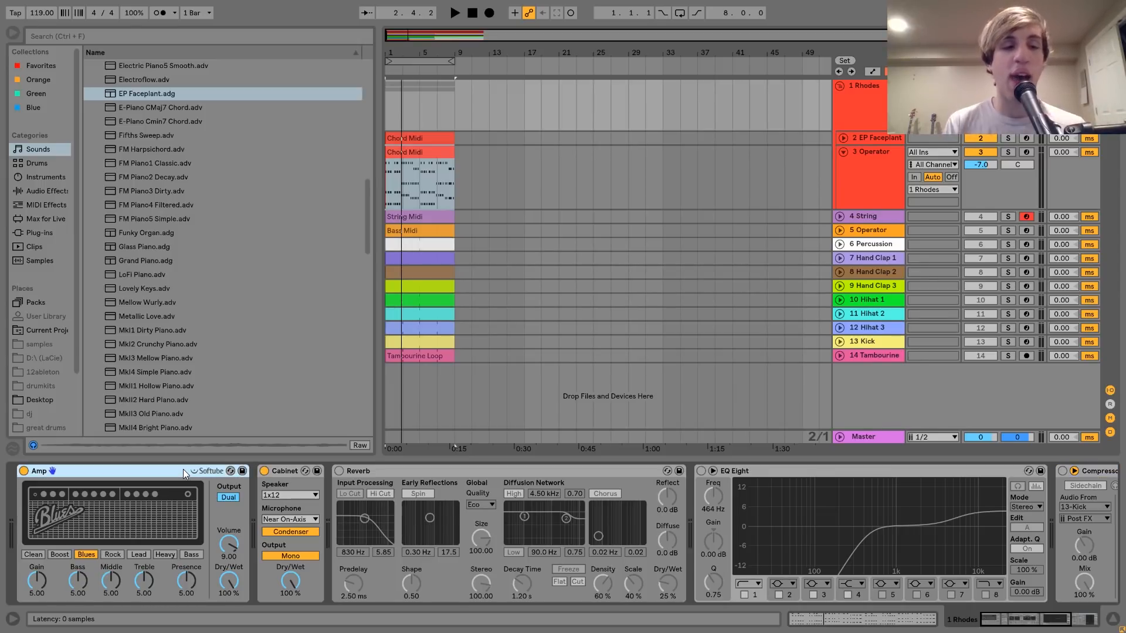
pyautogui.click(286, 473)
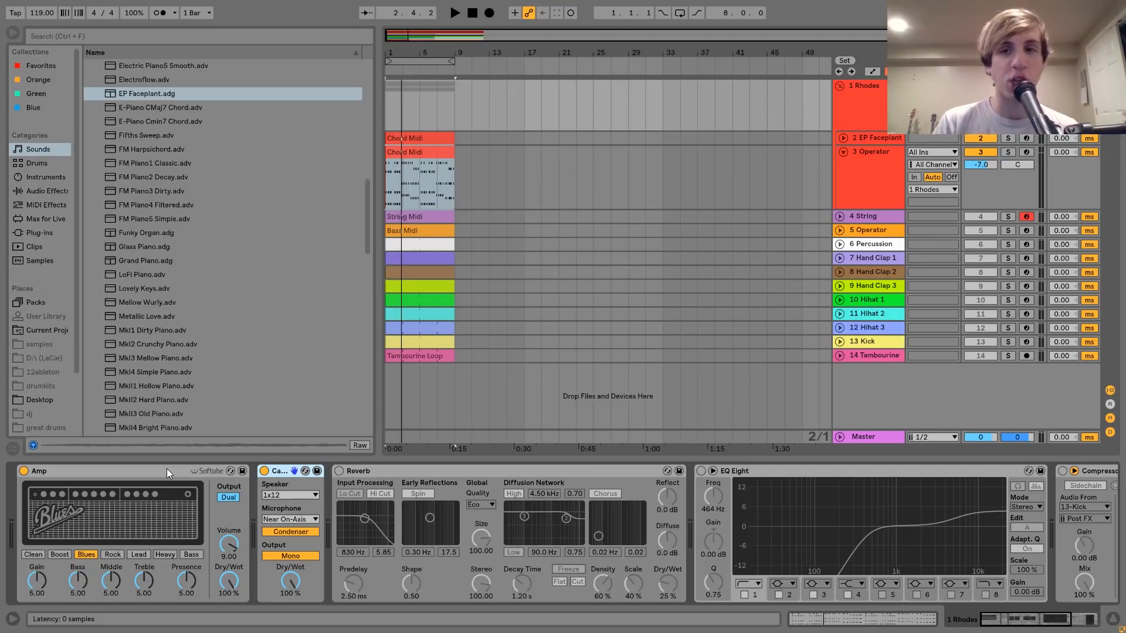
pyautogui.press('space')
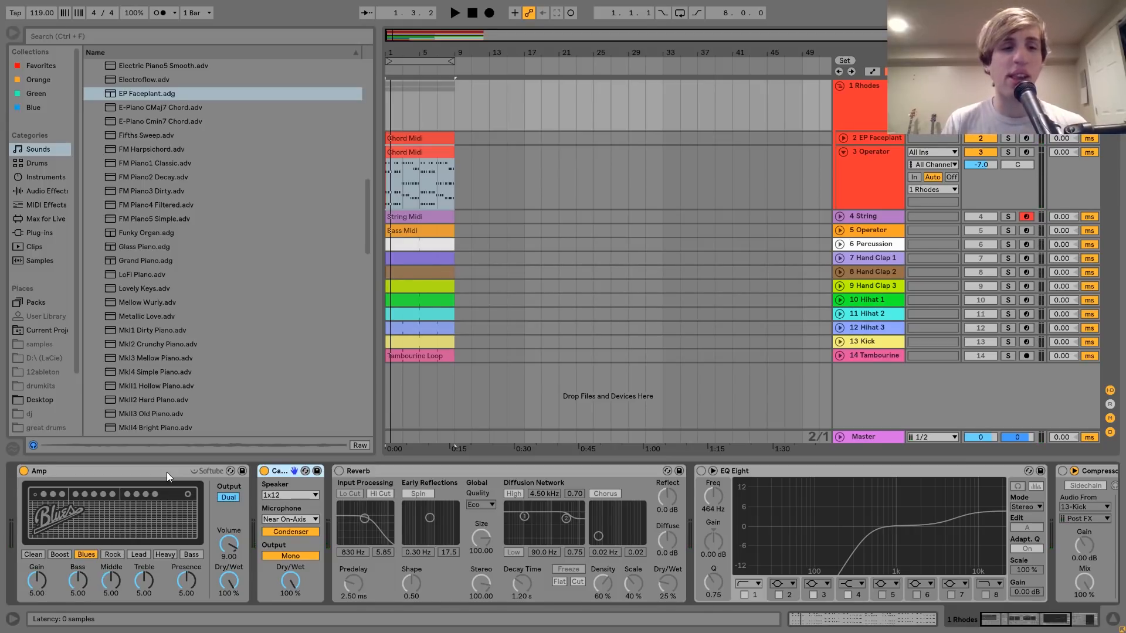
pyautogui.click(167, 473)
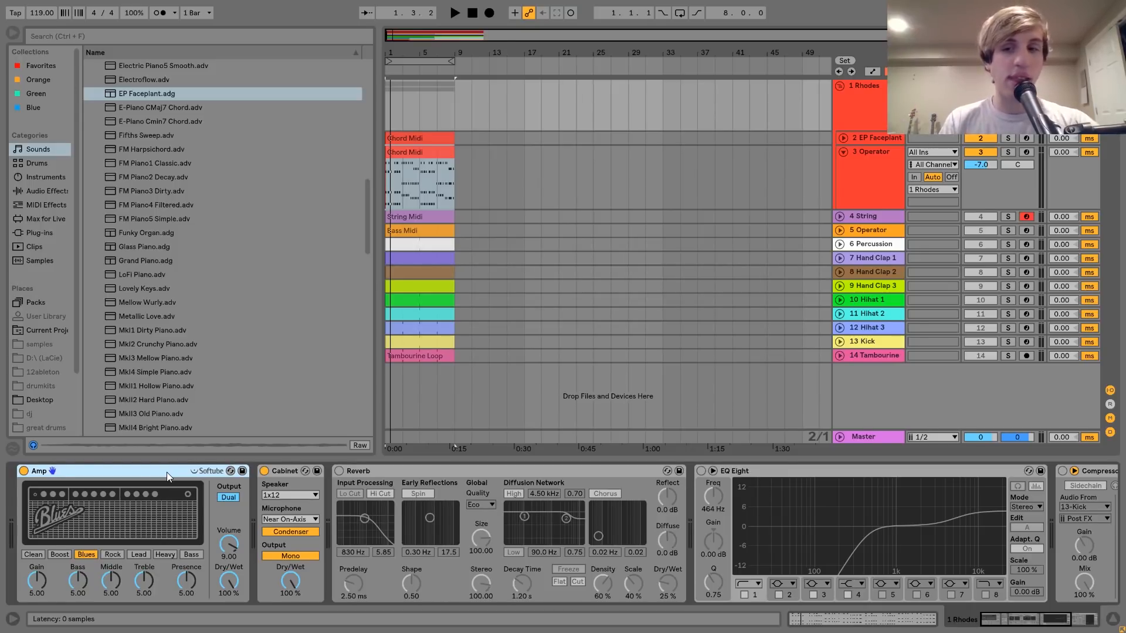
# - Turn on the Reverb effect in the Rhodes group's device chain
pyautogui.hscroll(3, 166, 473)
pyautogui.click(271, 470)
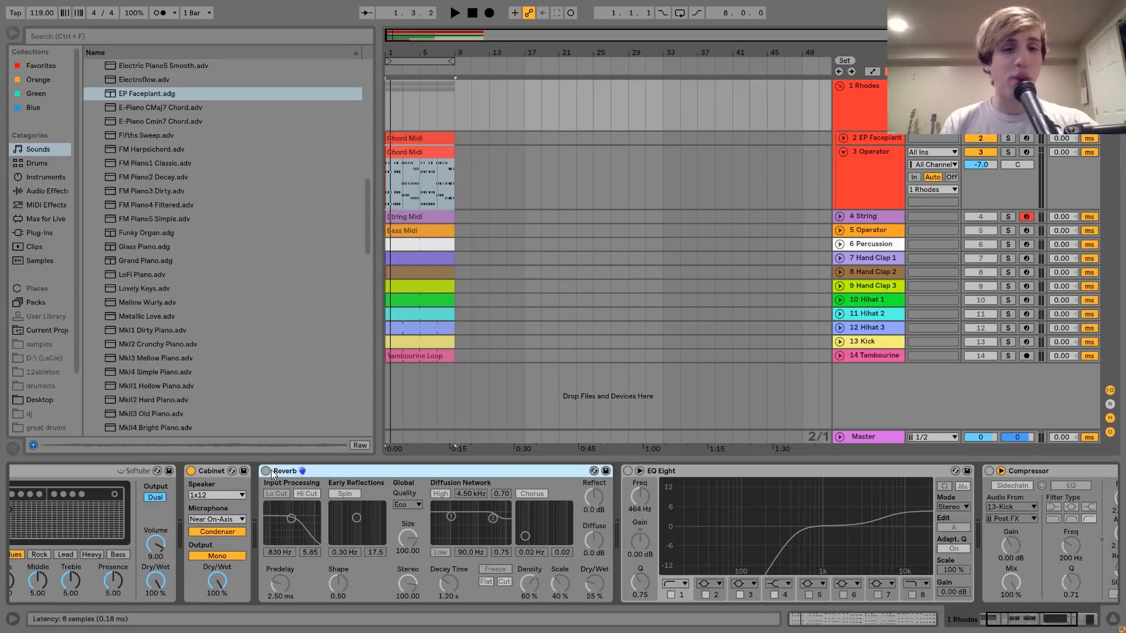
pyautogui.press('0')
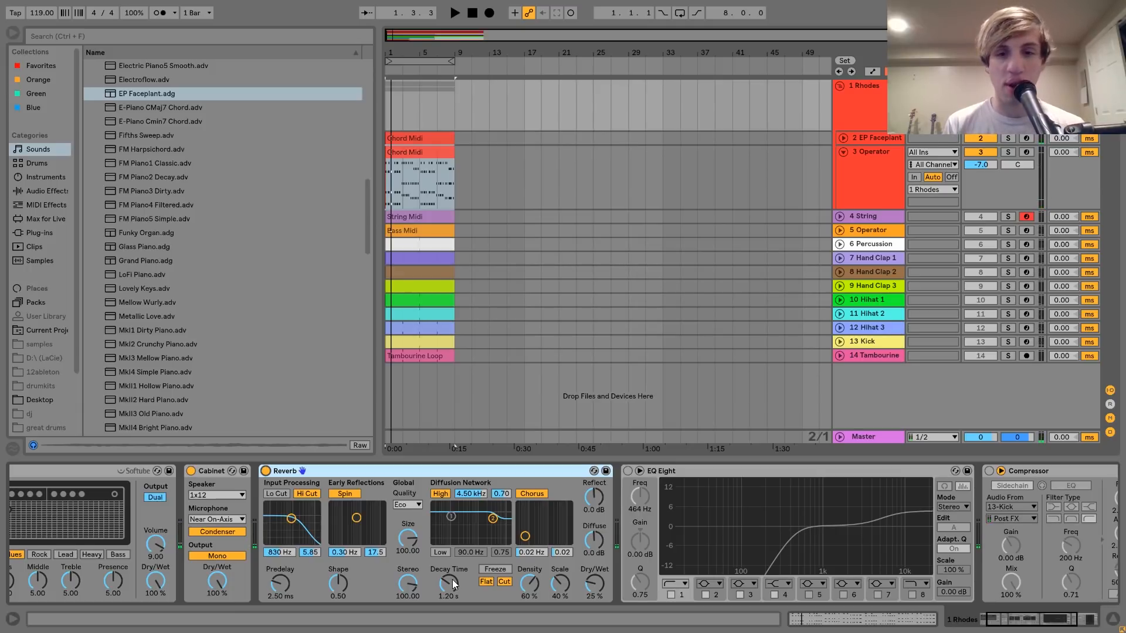
# - Turn on the Rhodes group's EQ Eight and play the chords through it
pyautogui.hscroll(5, 452, 579)
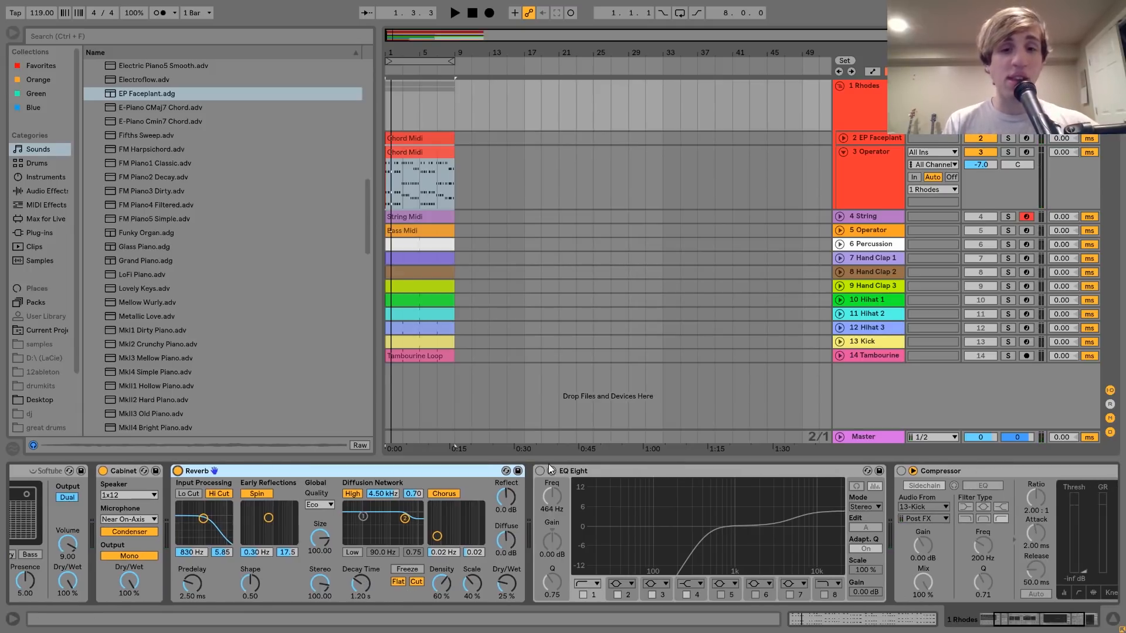
pyautogui.click(540, 471)
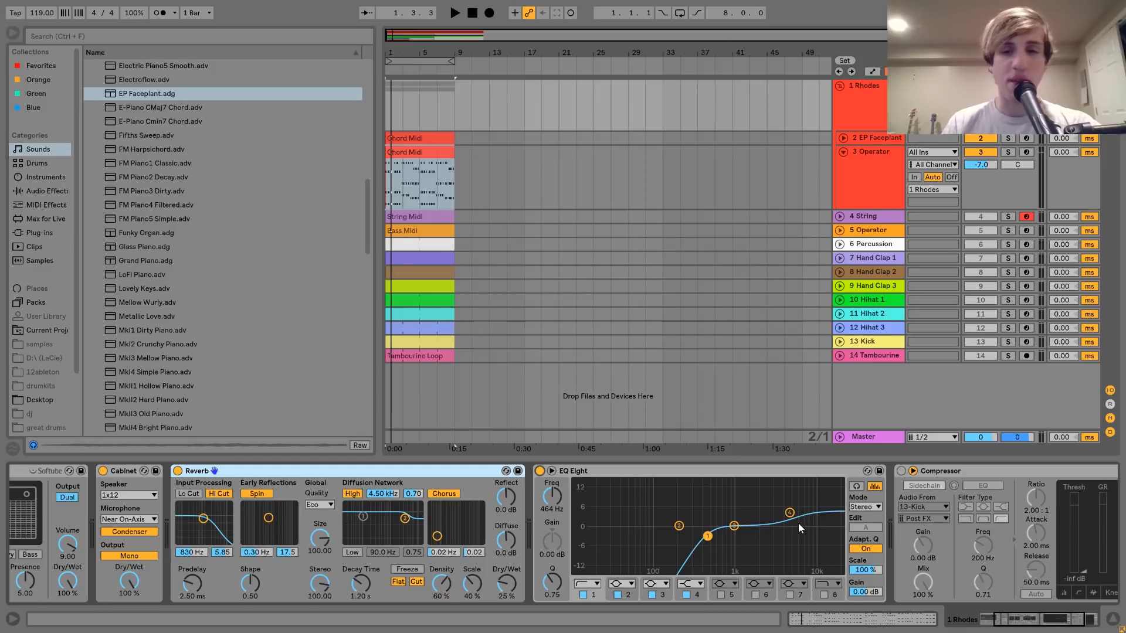
pyautogui.press('space')
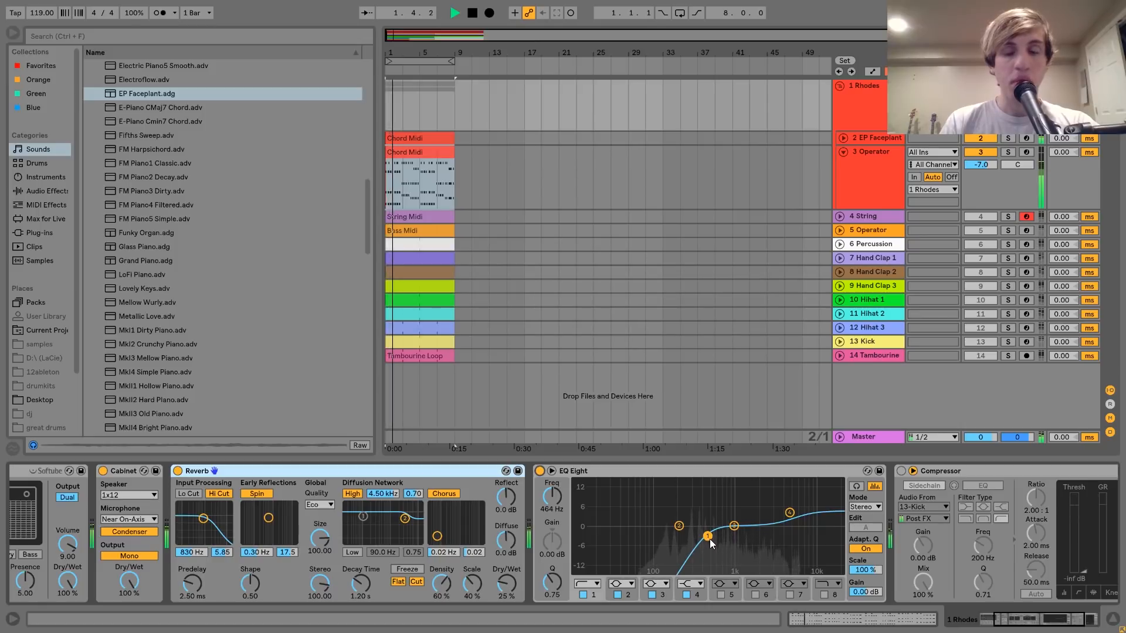
pyautogui.press('space')
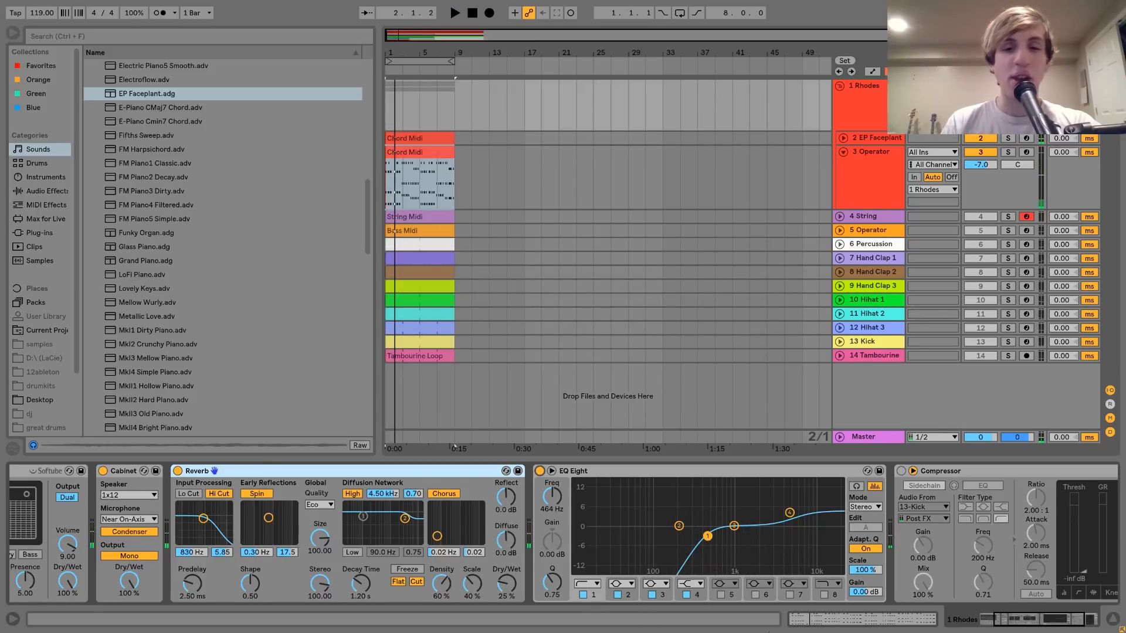
# - Audition the Rhodes with EQ Eight bypassed, add track 5 Operator to the solo for comparison, and turn the EQ back on
pyautogui.click(540, 471)
pyautogui.press('space')
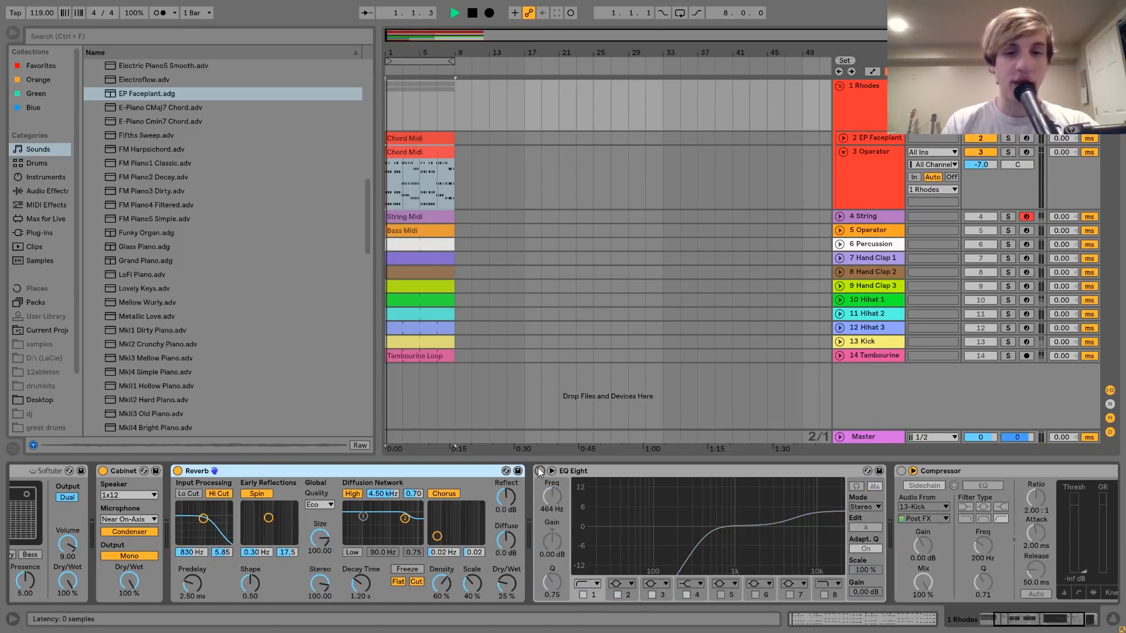
pyautogui.click(1008, 231)
pyautogui.press('space')
pyautogui.press('space')
pyautogui.click(540, 471)
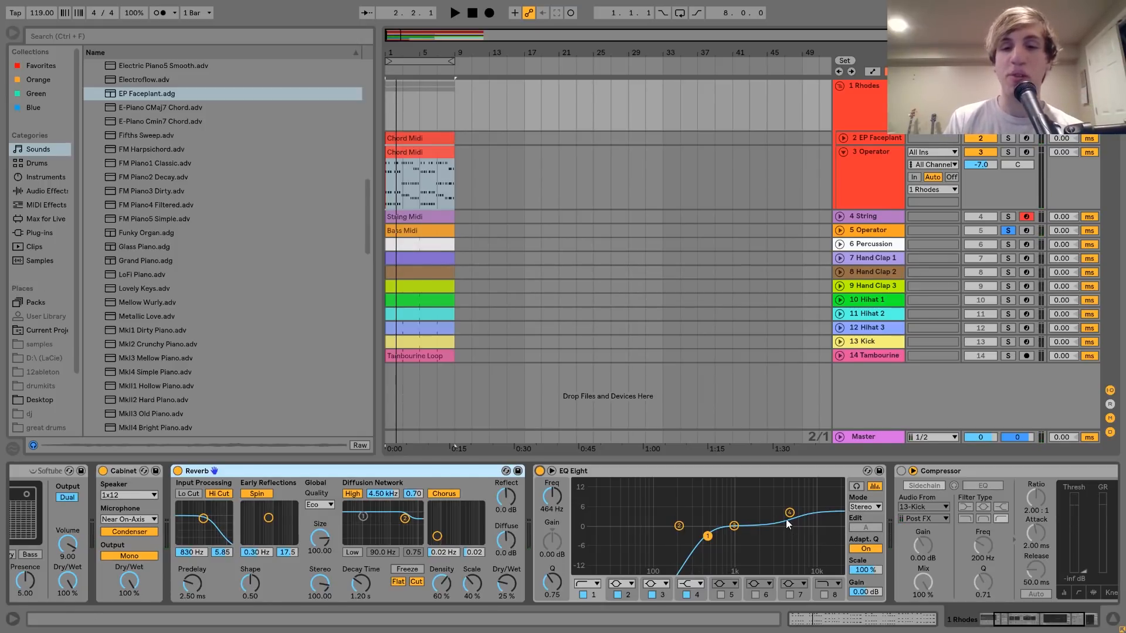
# - Turn on the Rhodes group's Compressor with its 13-Kick sidechain, play the chords, and unsolo track 5 Operator during playback
pyautogui.hscroll(2, 792, 512)
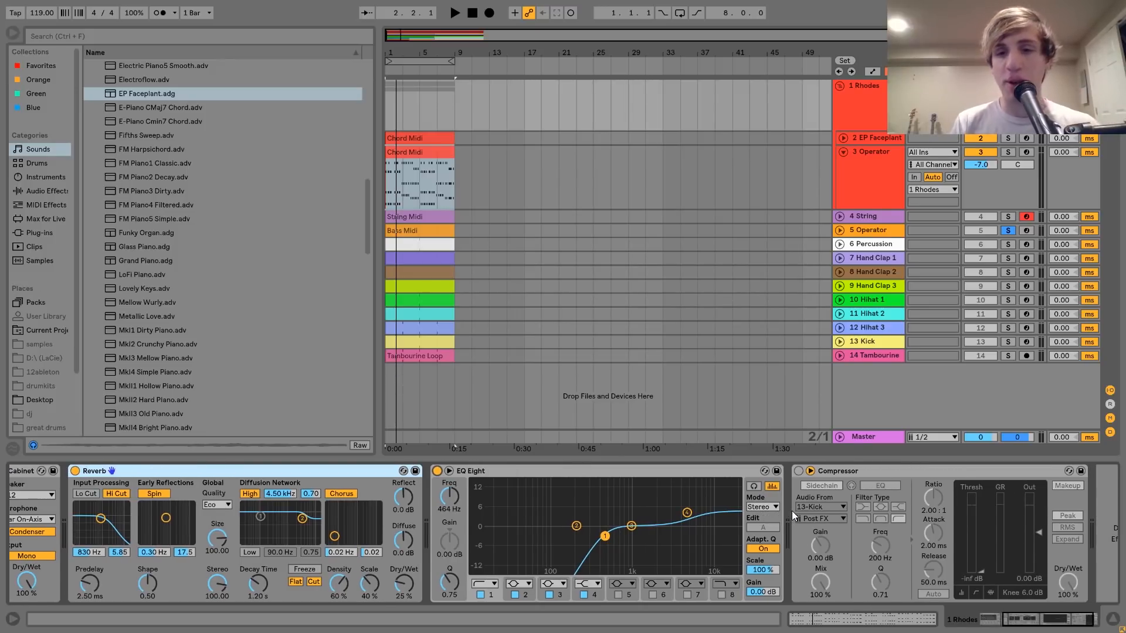
pyautogui.hscroll(1, 792, 512)
pyautogui.click(746, 470)
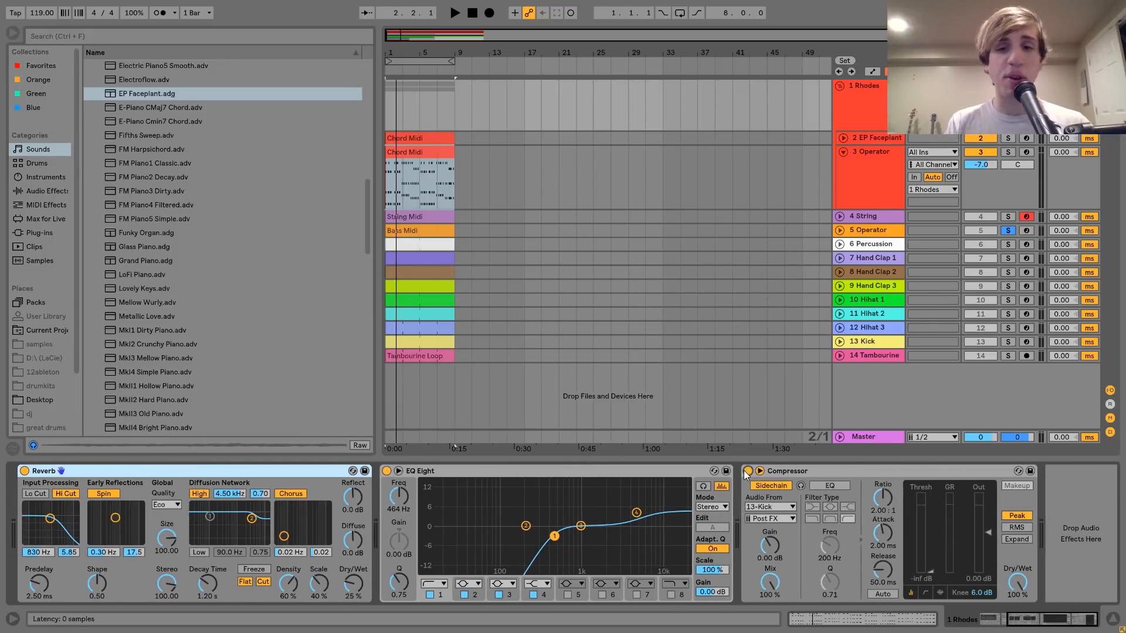
pyautogui.click(789, 471)
pyautogui.press('space')
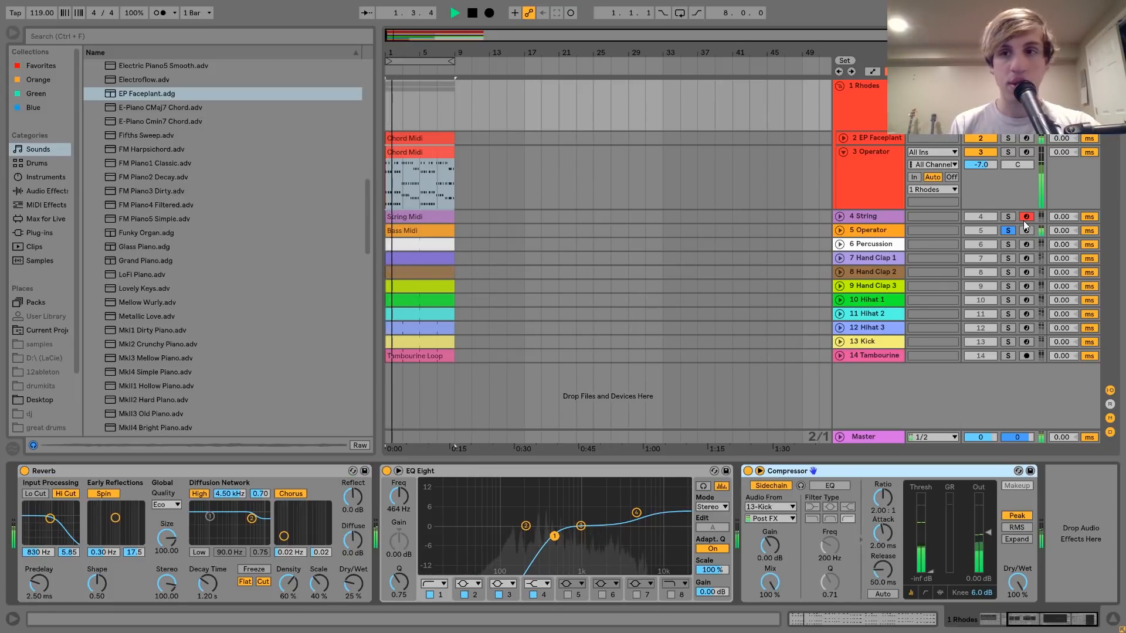
pyautogui.click(1010, 230)
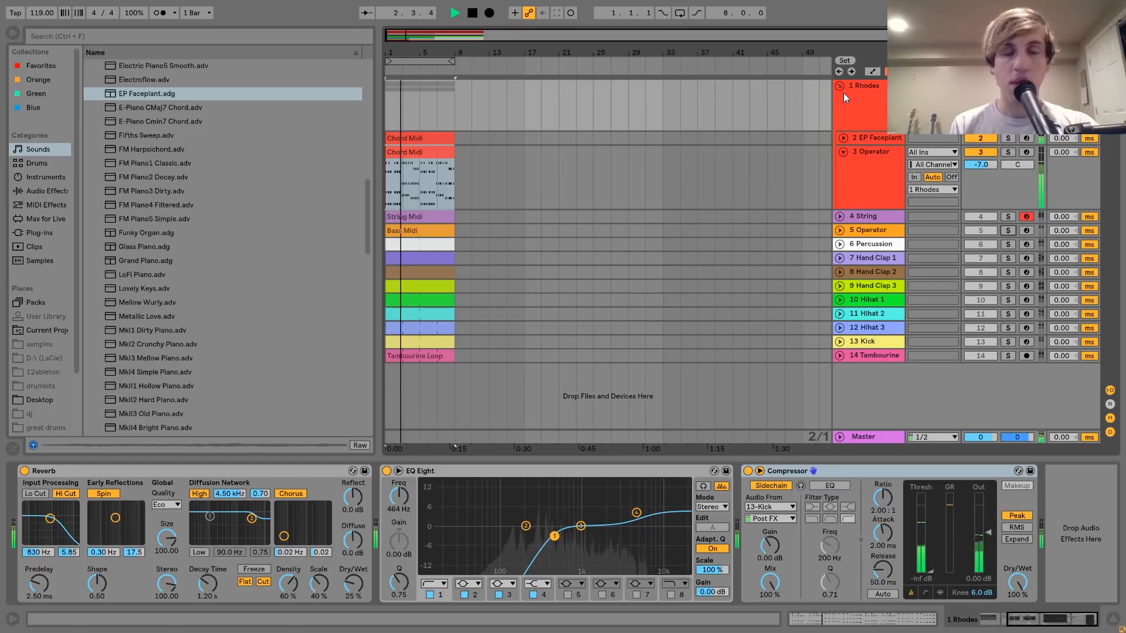
pyautogui.press('space')
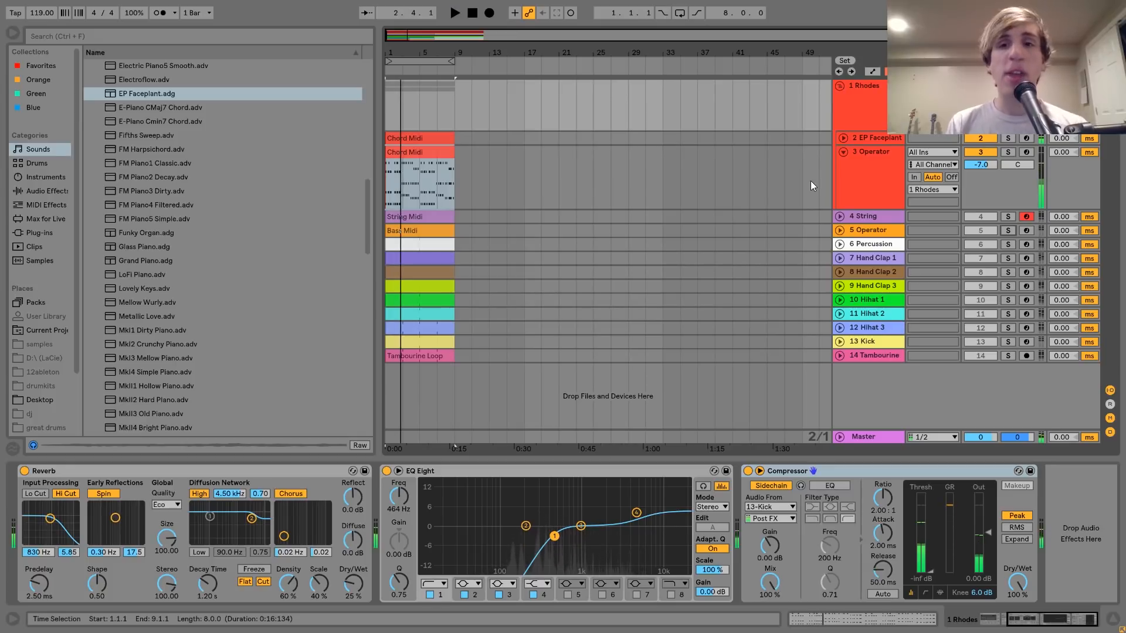
# - Unfold and solo the EP Faceplant track, and open its Chord Midi clip in the note editor
pyautogui.click(843, 138)
pyautogui.doubleClick(435, 138)
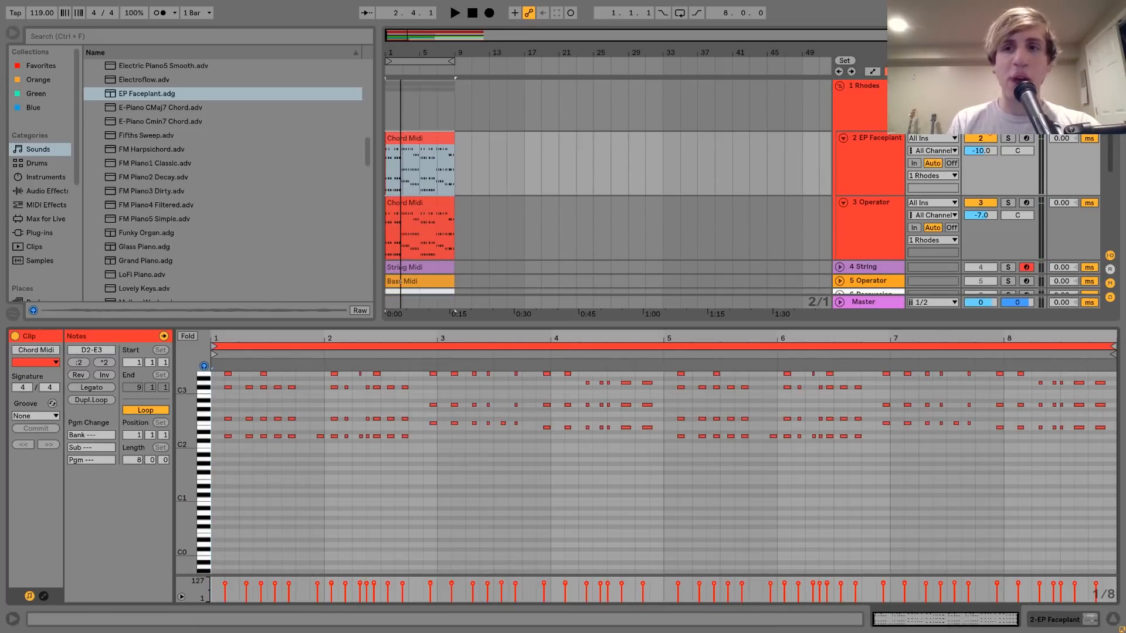
pyautogui.click(1008, 139)
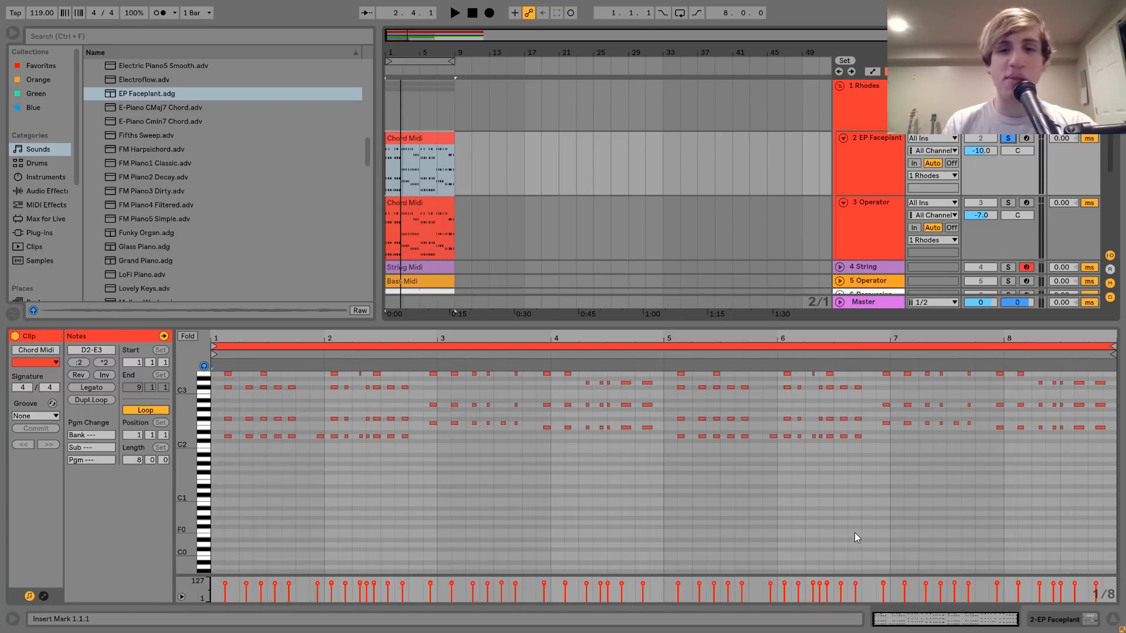
# - Select groups of chord notes in bars 2, 3 and 4 of the Chord Midi clip in turn to examine their rhythm
pyautogui.moveTo(383, 474); pyautogui.dragTo(339, 370)
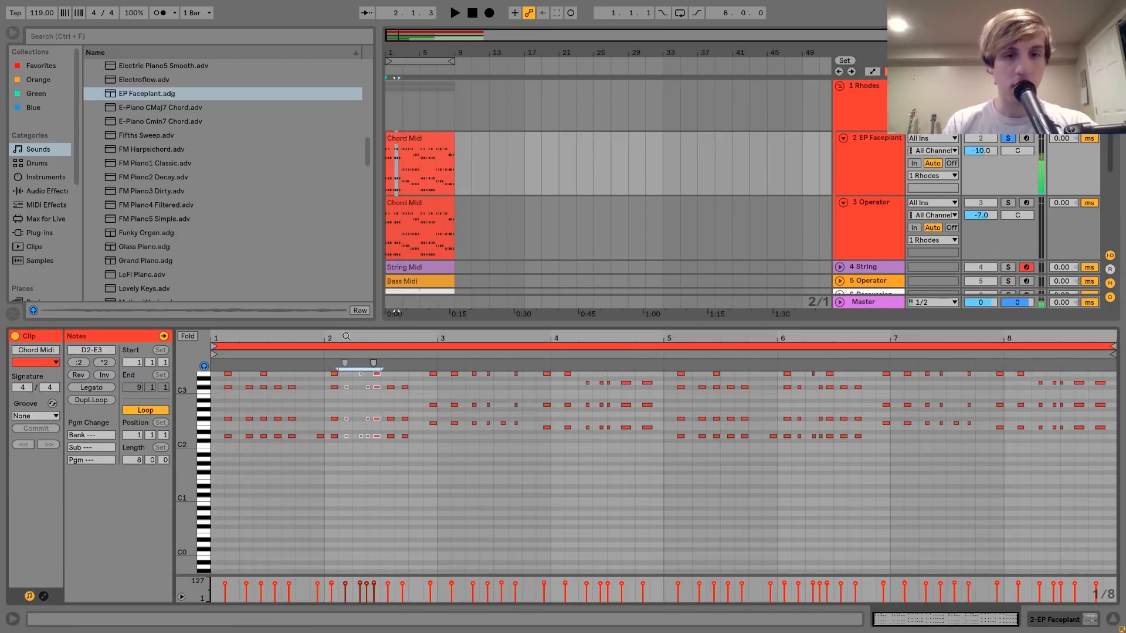
pyautogui.moveTo(480, 449); pyautogui.dragTo(450, 367)
pyautogui.moveTo(586, 463); pyautogui.dragTo(549, 368)
pyautogui.scroll(3, 577, 425)
pyautogui.moveTo(583, 416); pyautogui.dragTo(629, 572)
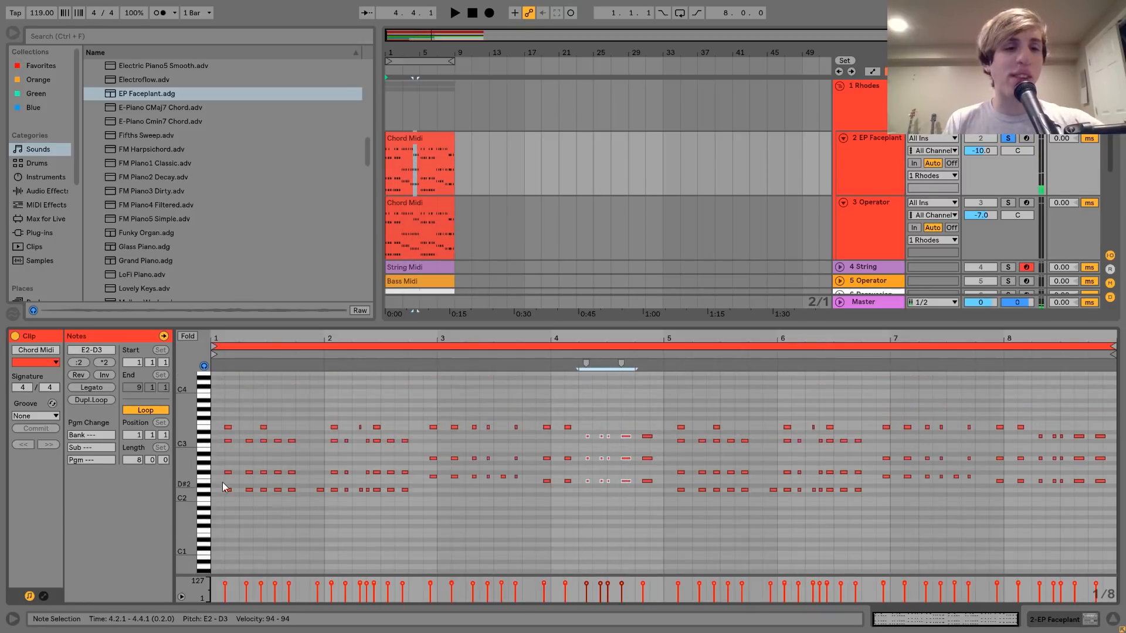
# - Enlarge the note rows to examine the chord pitches, and select the D2 and F#2 notes of the first chord
pyautogui.moveTo(186, 466); pyautogui.dragTo(223, 463)
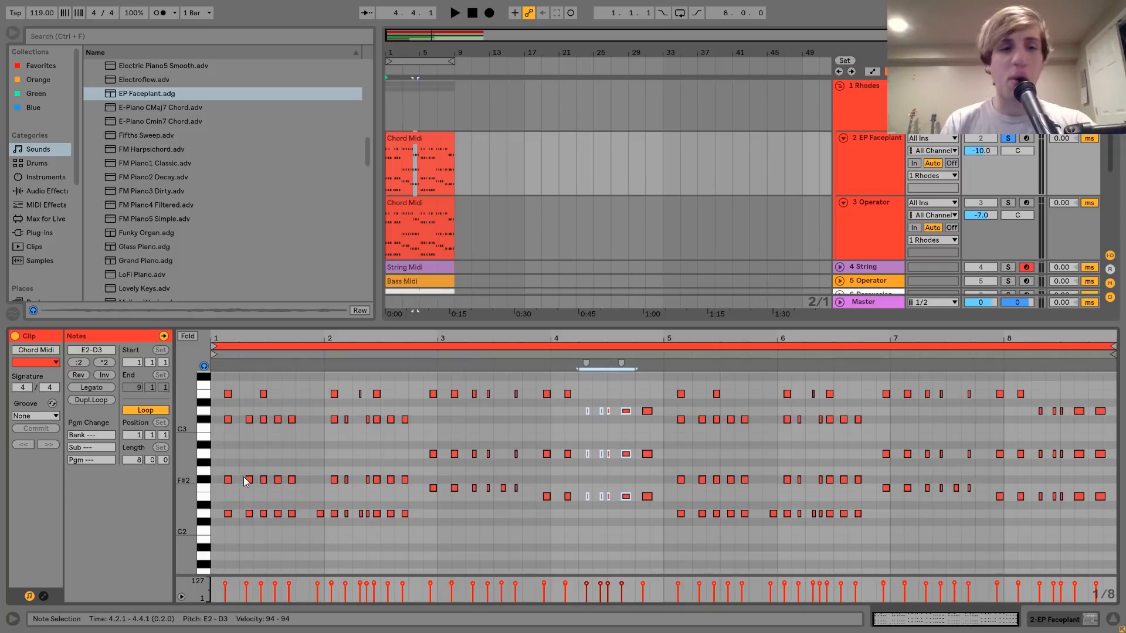
pyautogui.scroll(-1, 247, 480)
pyautogui.scroll(1, 249, 477)
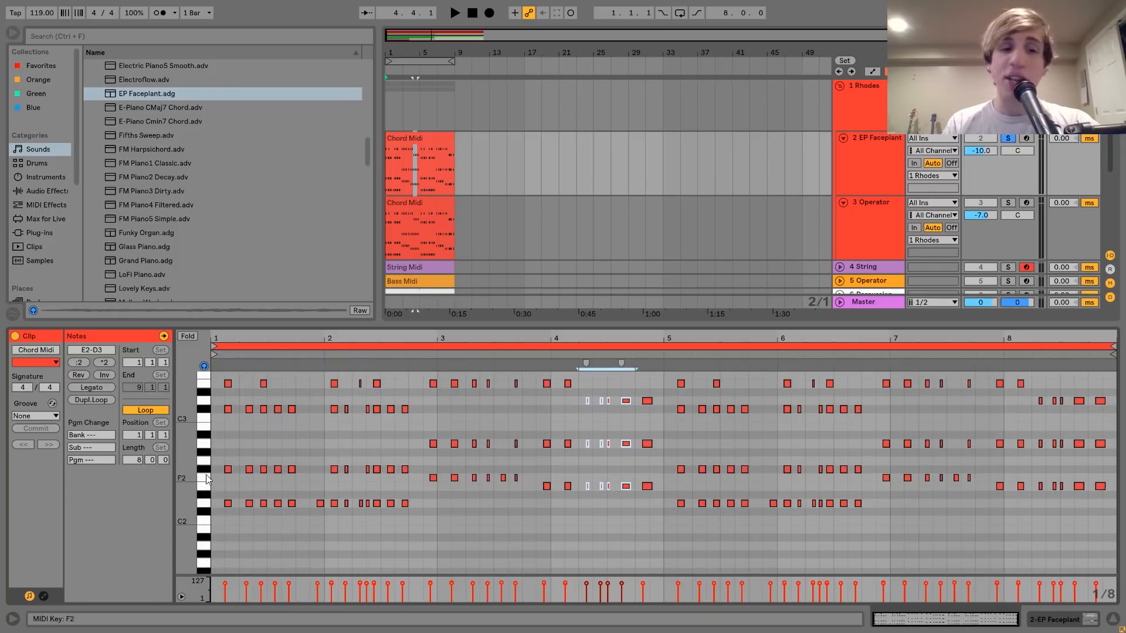
pyautogui.moveTo(187, 471); pyautogui.dragTo(161, 472)
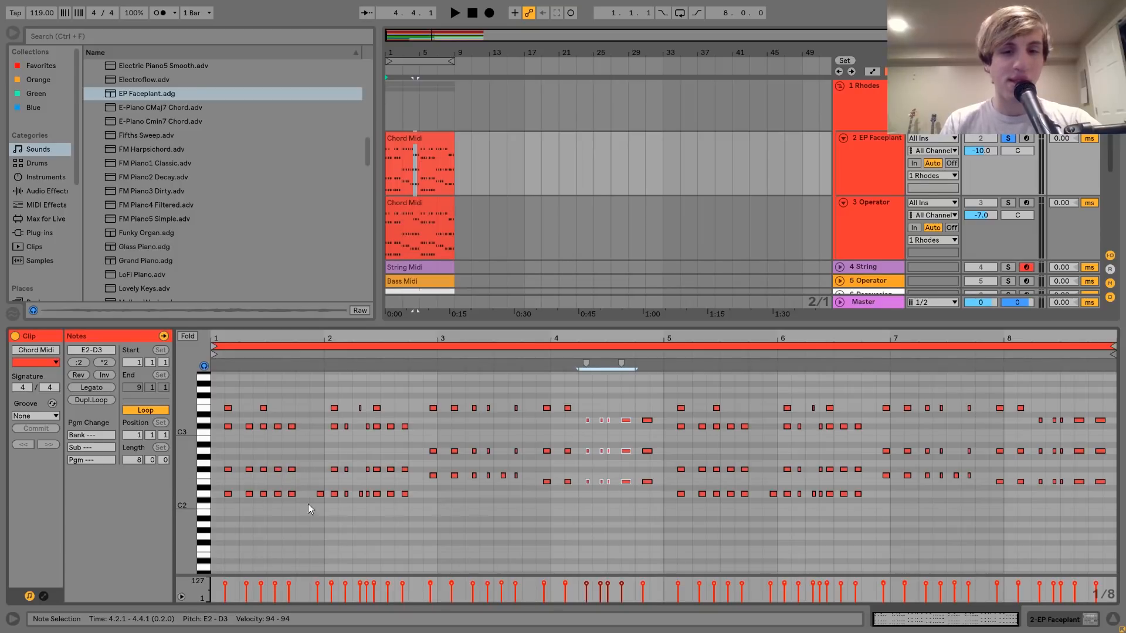
pyautogui.moveTo(220, 455); pyautogui.dragTo(245, 521)
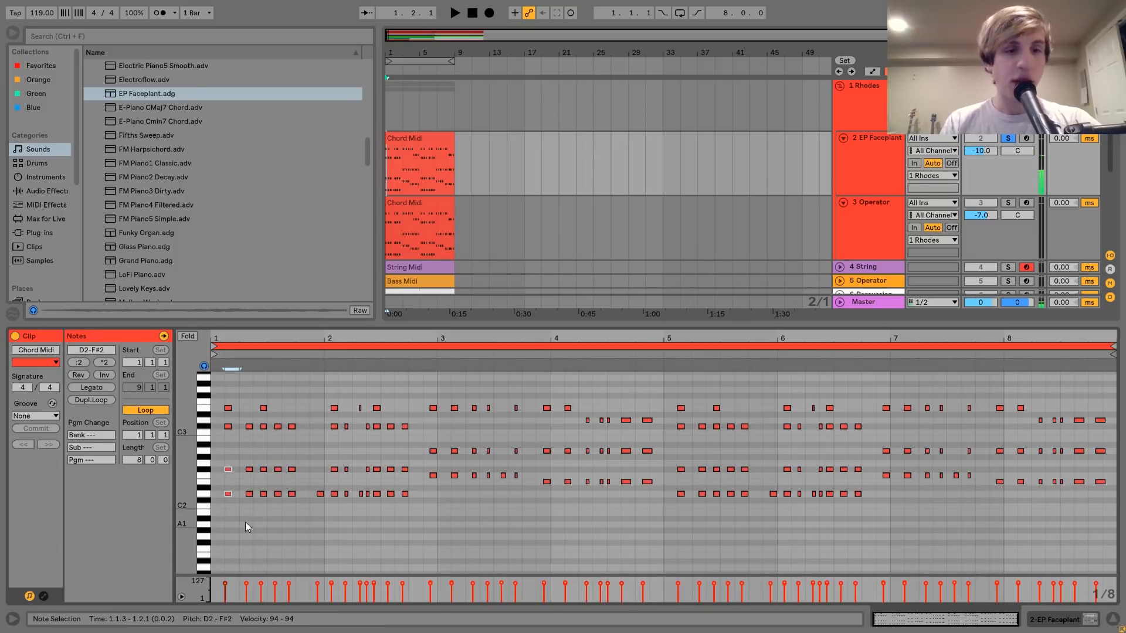
# - Select the F2–A2 notes leading into bar 3 and the E2–A2 notes leading into bar 4, and play the chords briefly
pyautogui.moveTo(434, 500); pyautogui.dragTo(434, 424)
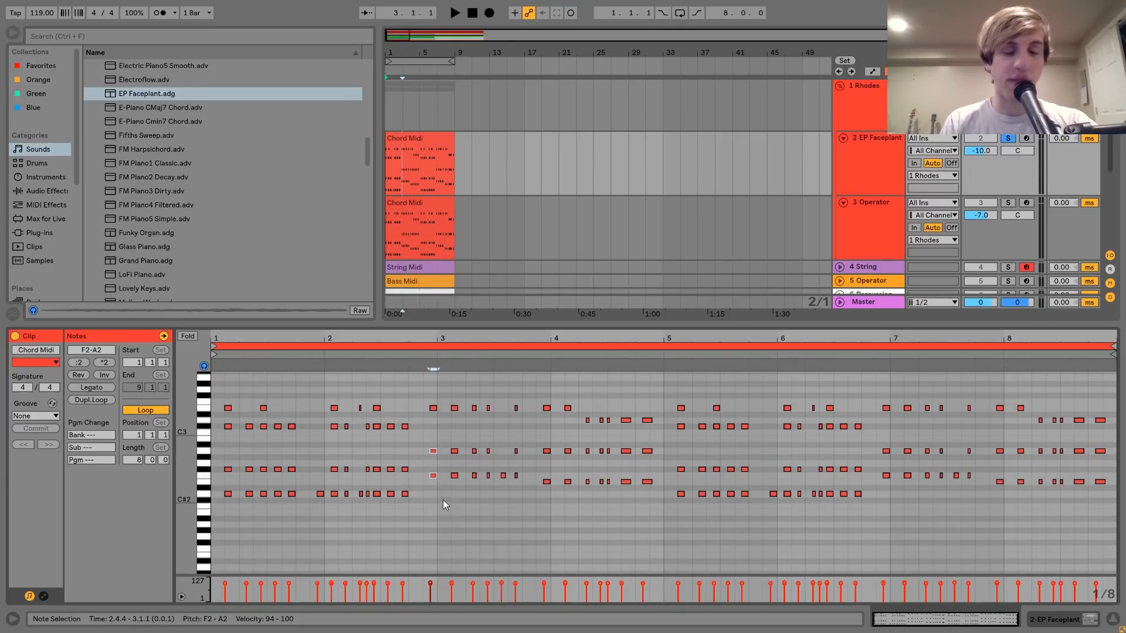
pyautogui.moveTo(550, 505); pyautogui.dragTo(547, 434)
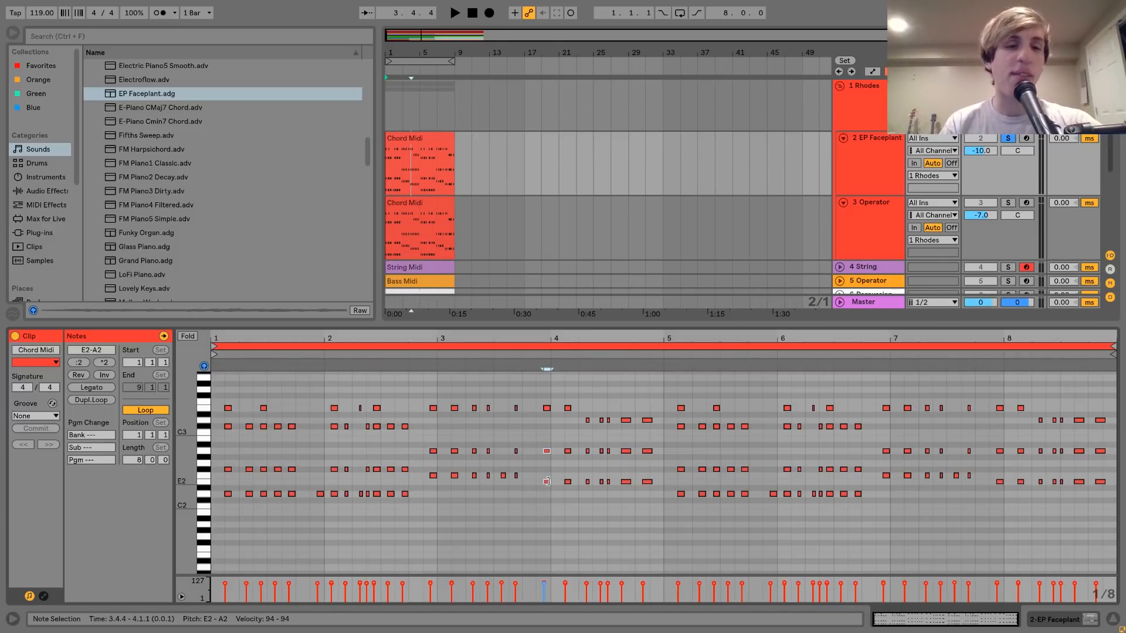
pyautogui.press('space')
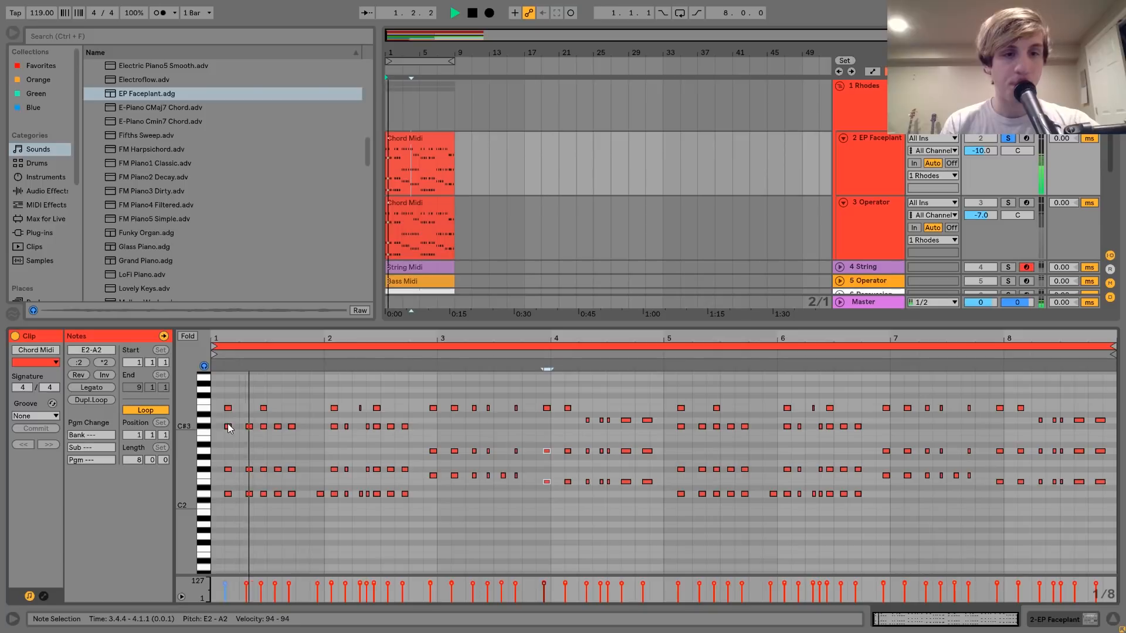
pyautogui.press('space')
# - Examine the upper E3 and C#3 and lower D2–F#2 notes of bars 1–2, plus individual short hits in bars 2 and 3
pyautogui.moveTo(220, 422); pyautogui.dragTo(396, 408)
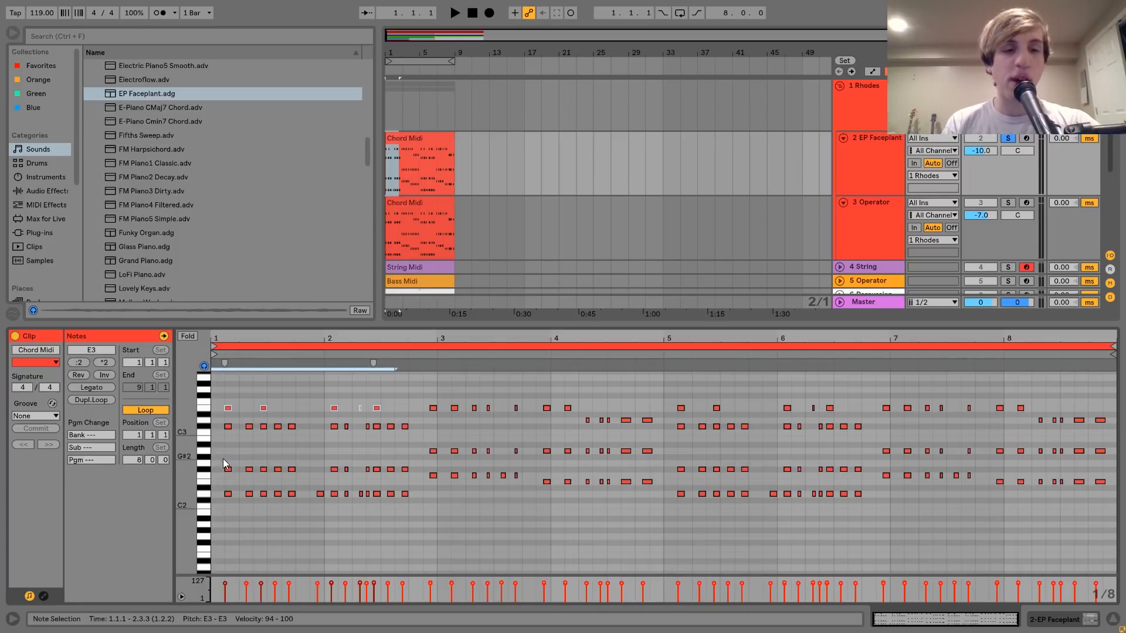
pyautogui.moveTo(221, 461); pyautogui.dragTo(411, 510)
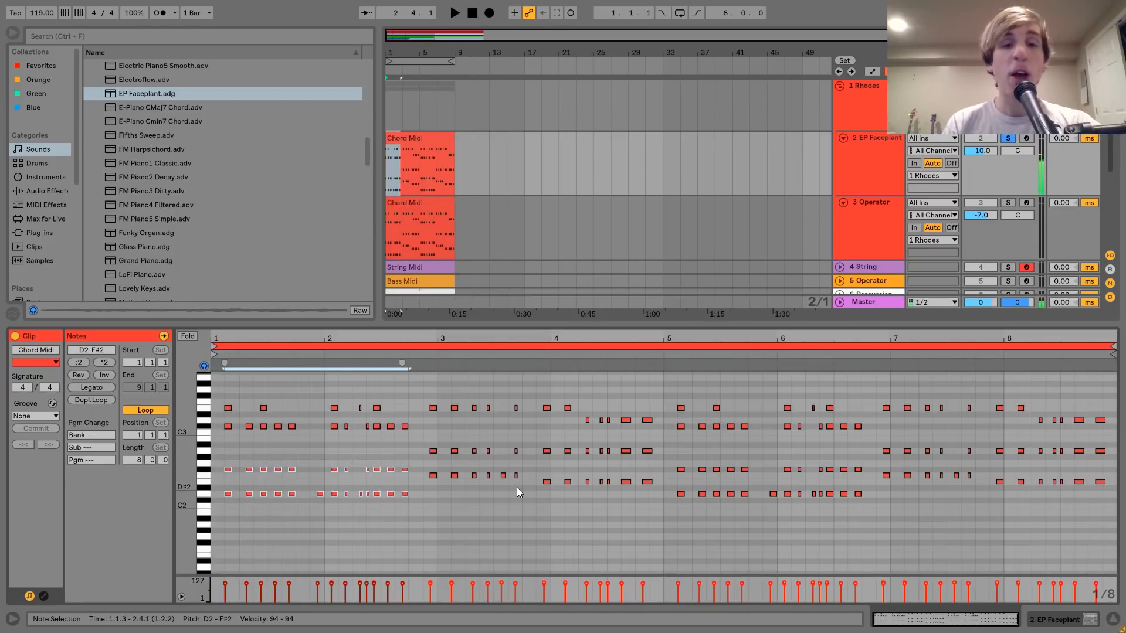
pyautogui.click(896, 190)
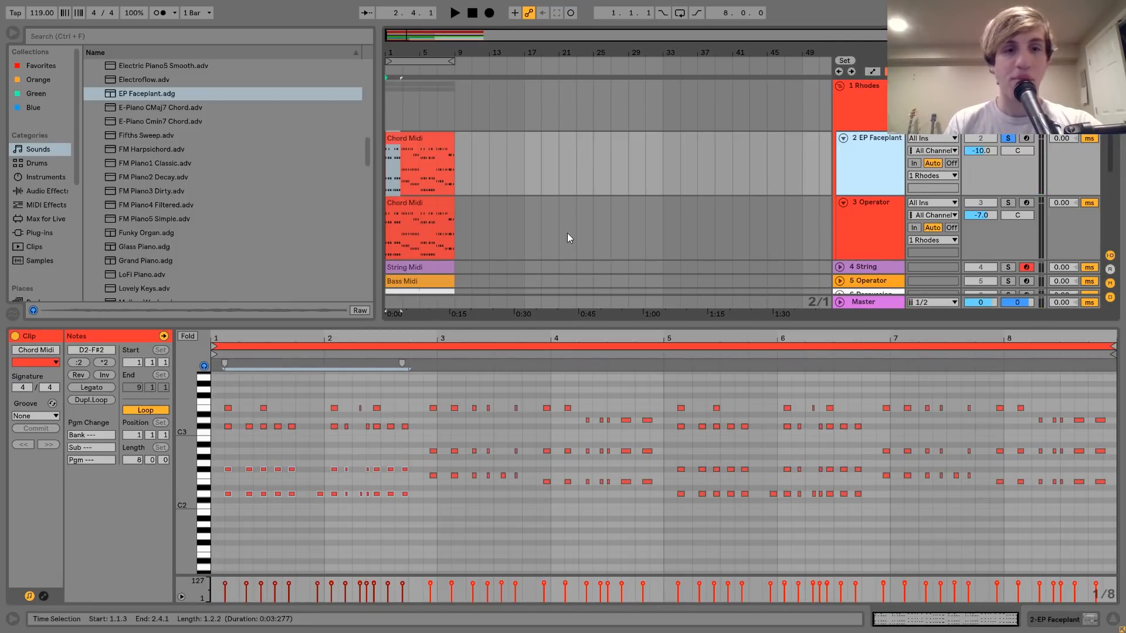
pyautogui.moveTo(221, 442); pyautogui.dragTo(409, 388)
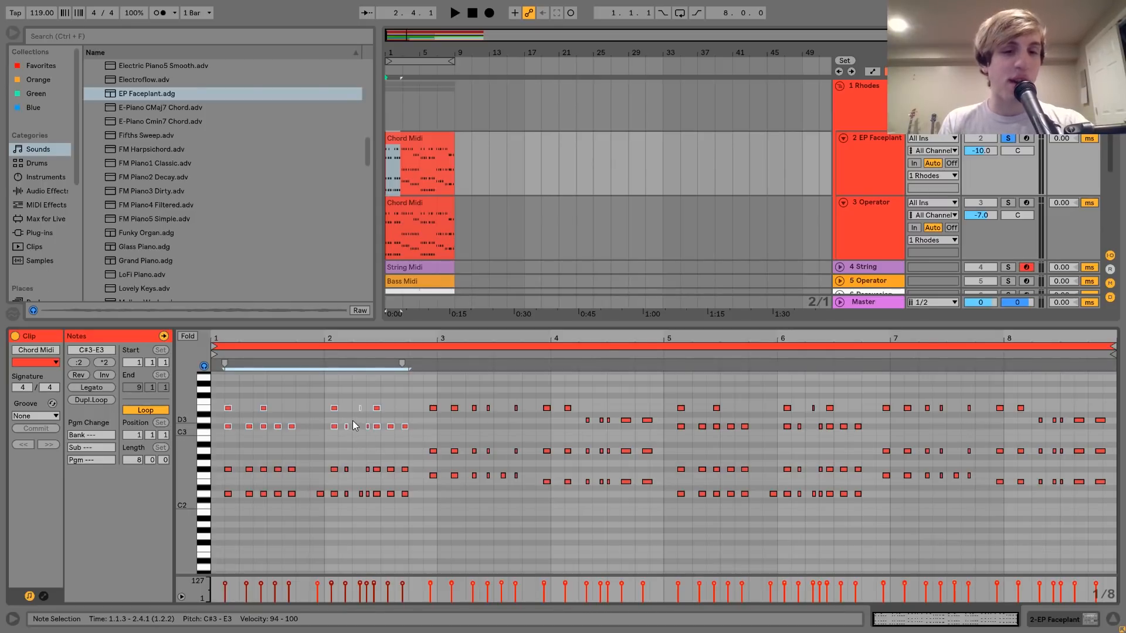
pyautogui.moveTo(346, 416); pyautogui.dragTo(343, 516)
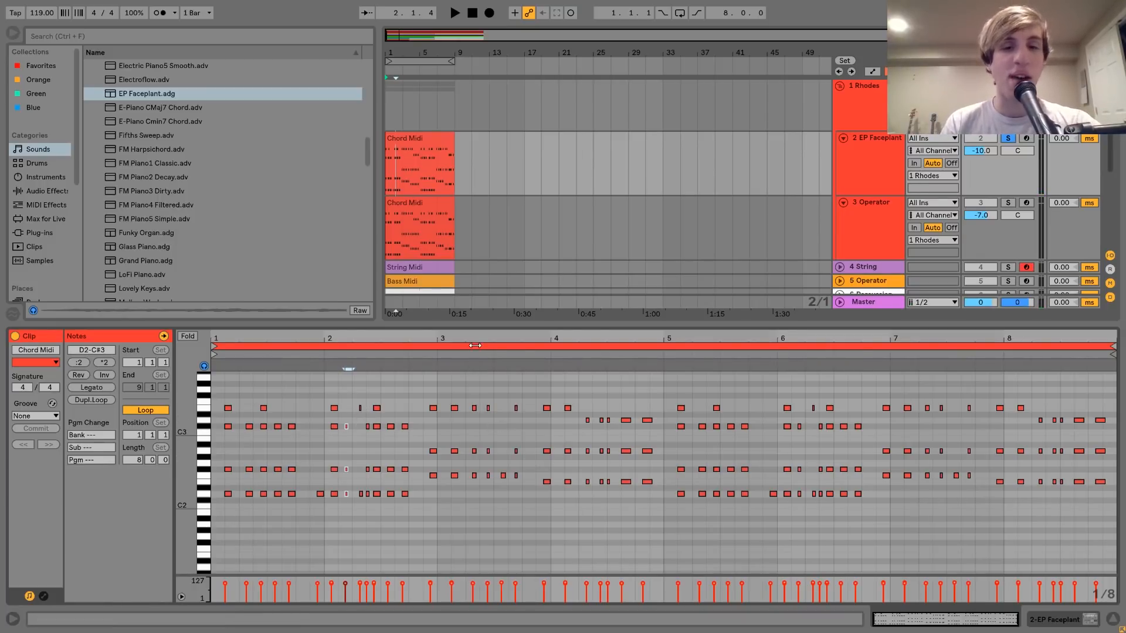
pyautogui.click(503, 475)
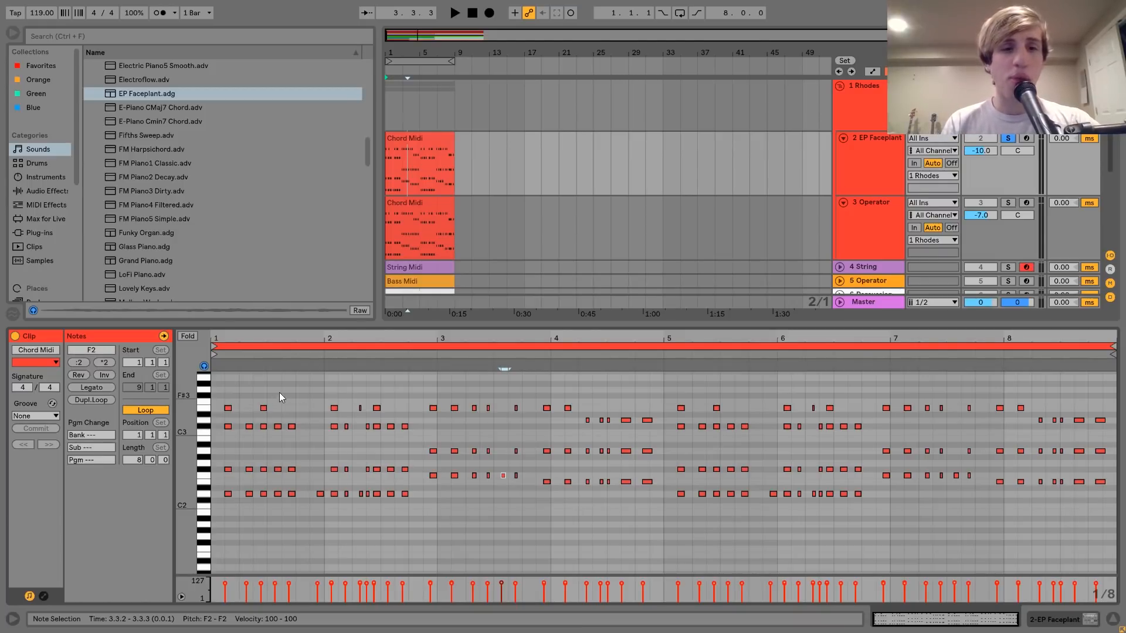
# - Show the devices of track 3 Operator, unfold track 4 String, and audition the String track soloed before removing the solo
pyautogui.click(864, 235)
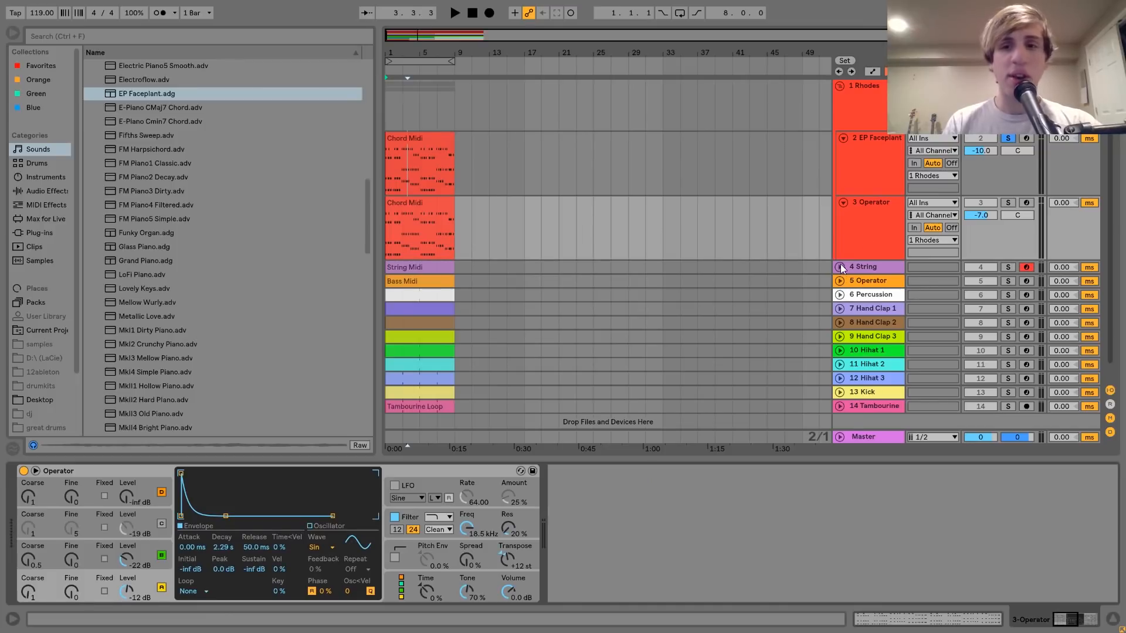
pyautogui.click(840, 266)
pyautogui.click(415, 287)
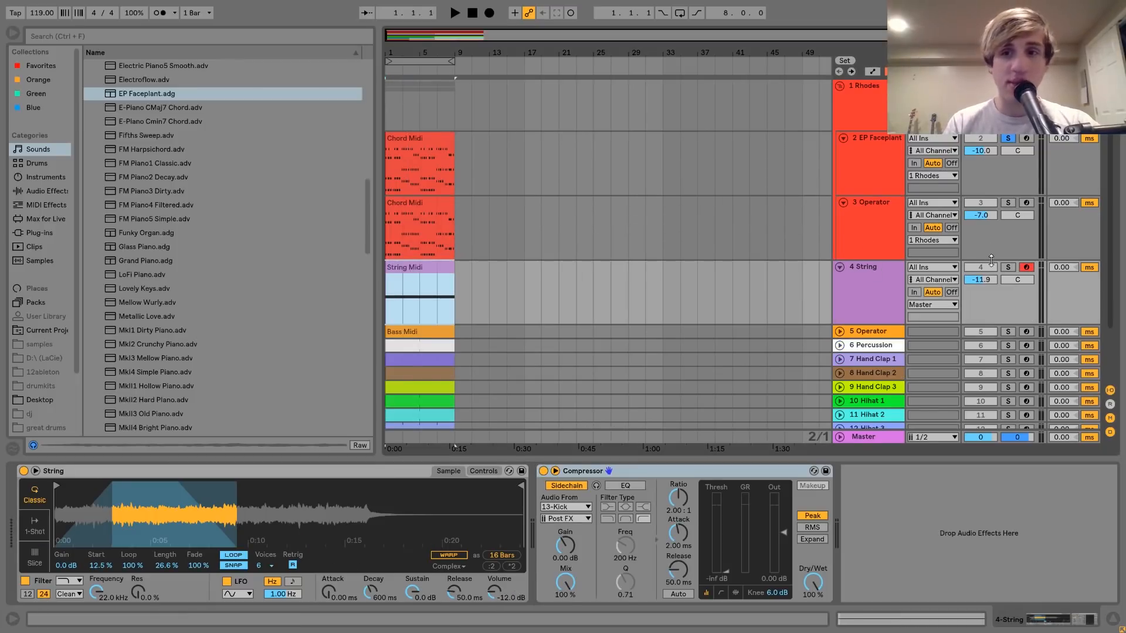
pyautogui.click(1008, 267)
pyautogui.press('space')
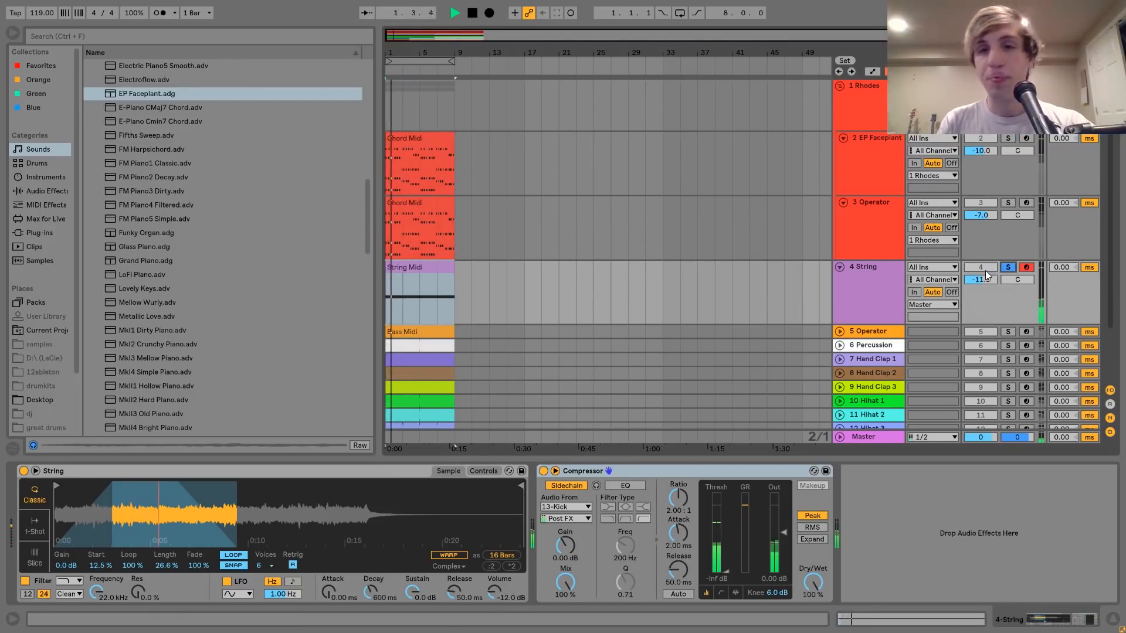
pyautogui.press('space')
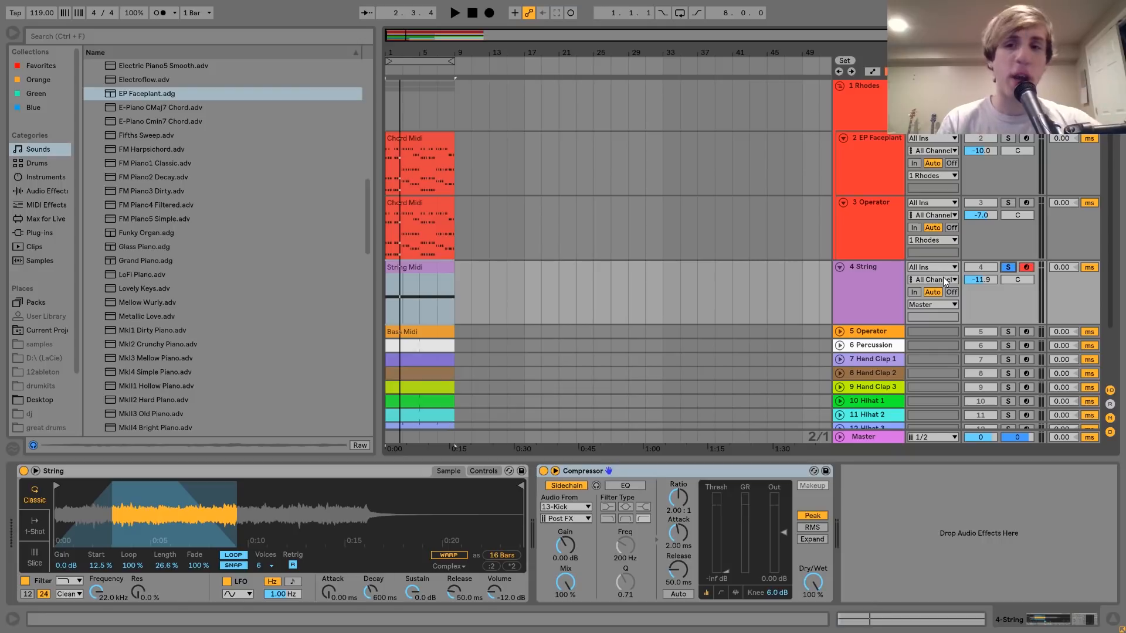
pyautogui.click(1007, 268)
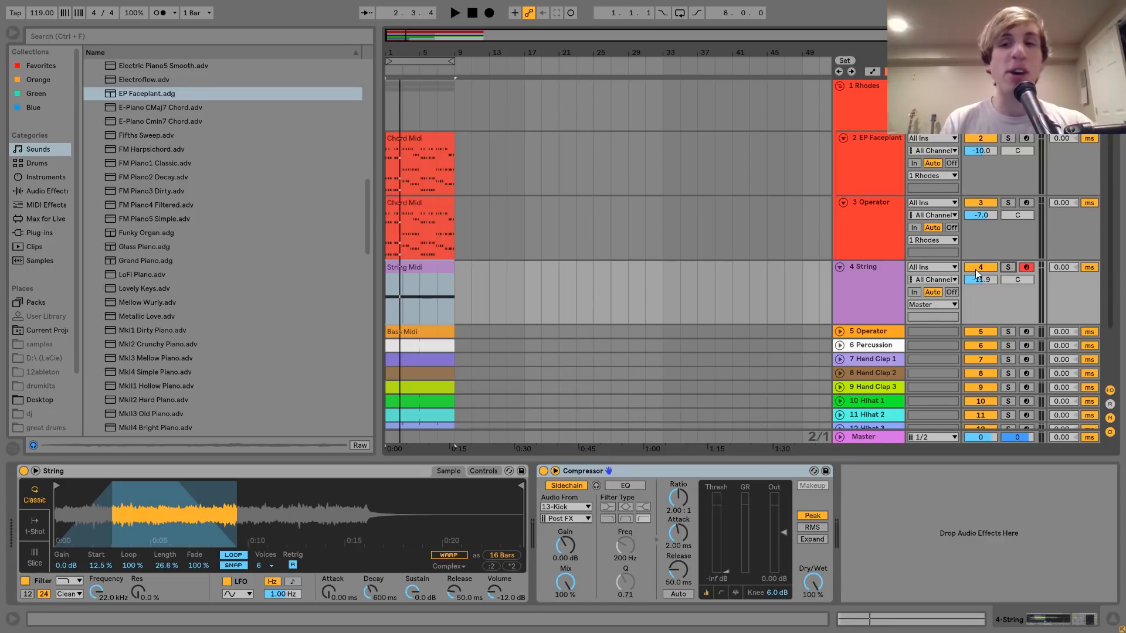
# - Play the full arrangement with the String track deactivated and reactivate it during playback to compare
pyautogui.click(976, 269)
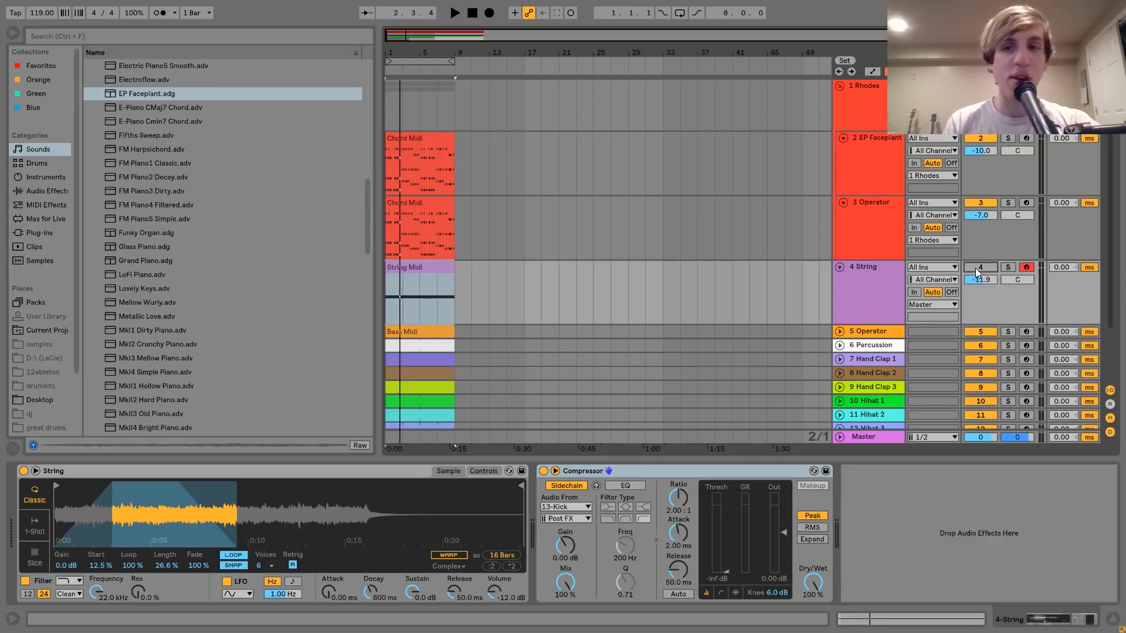
pyautogui.click(409, 269)
pyautogui.press('space')
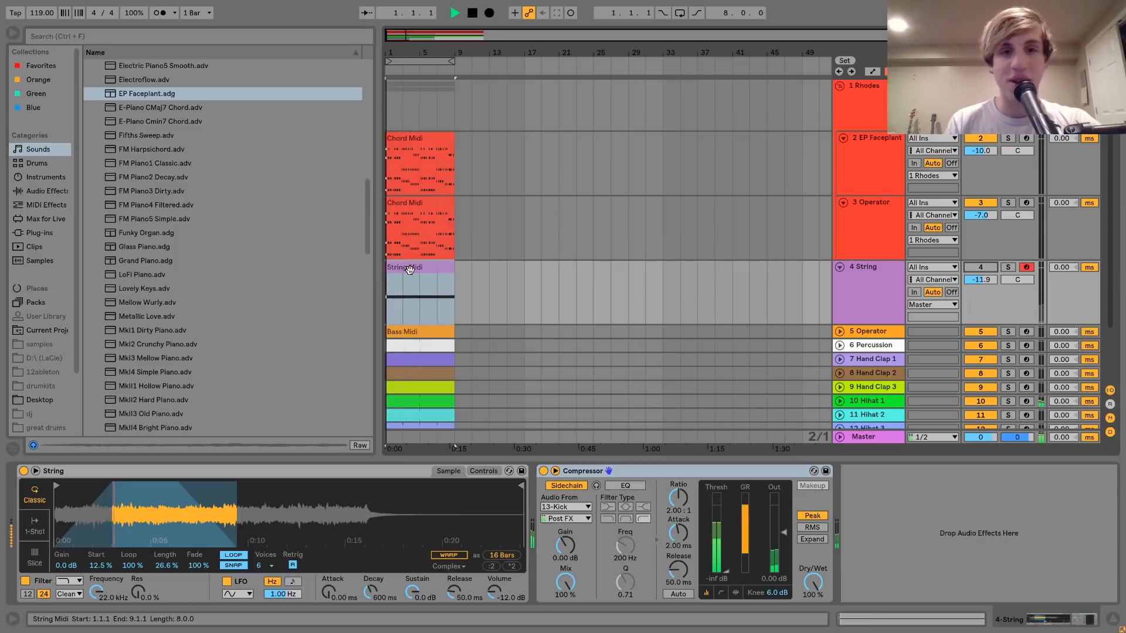
pyautogui.click(982, 268)
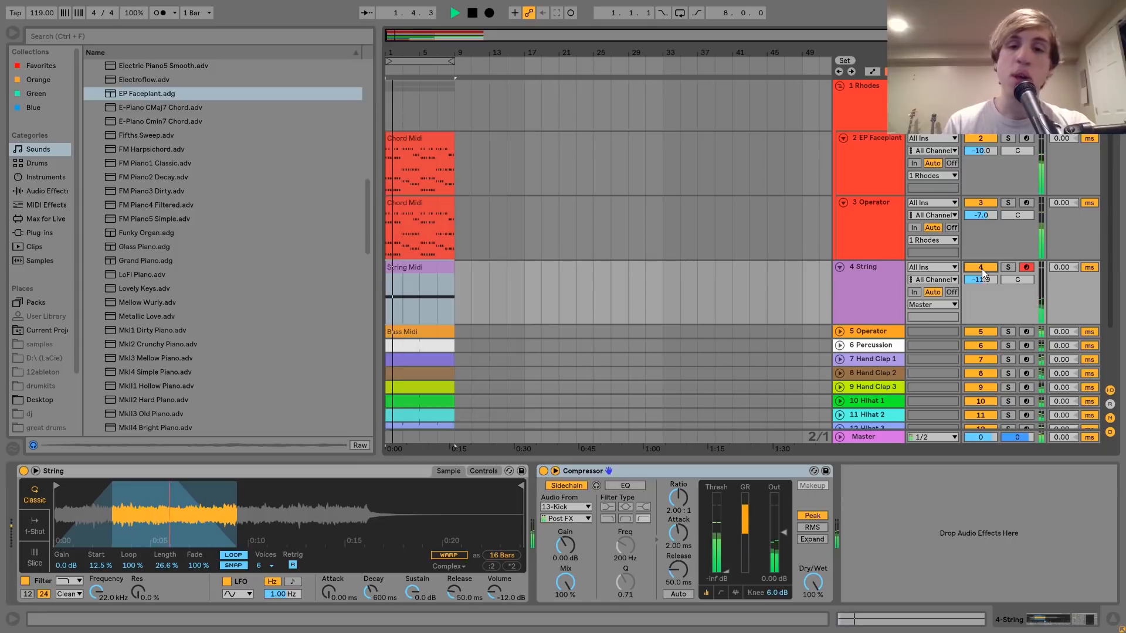
pyautogui.press('space')
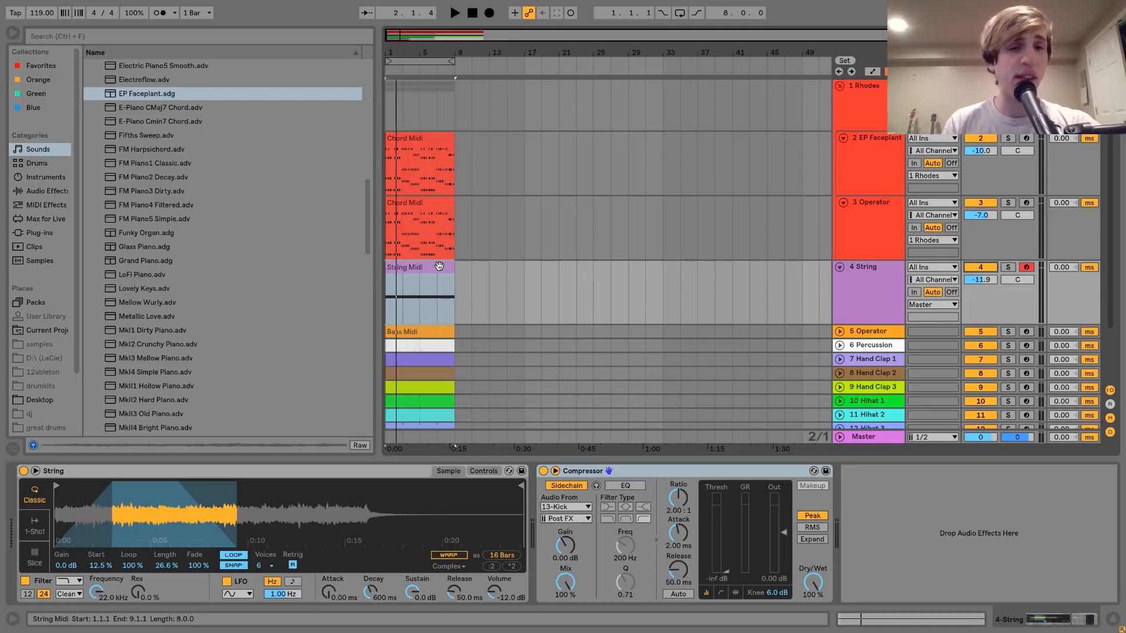
# - View the String Midi clip's sustained note, and compare it with the D2–F#2 notes of the first chord in the 3 Operator clip
pyautogui.doubleClick(420, 277)
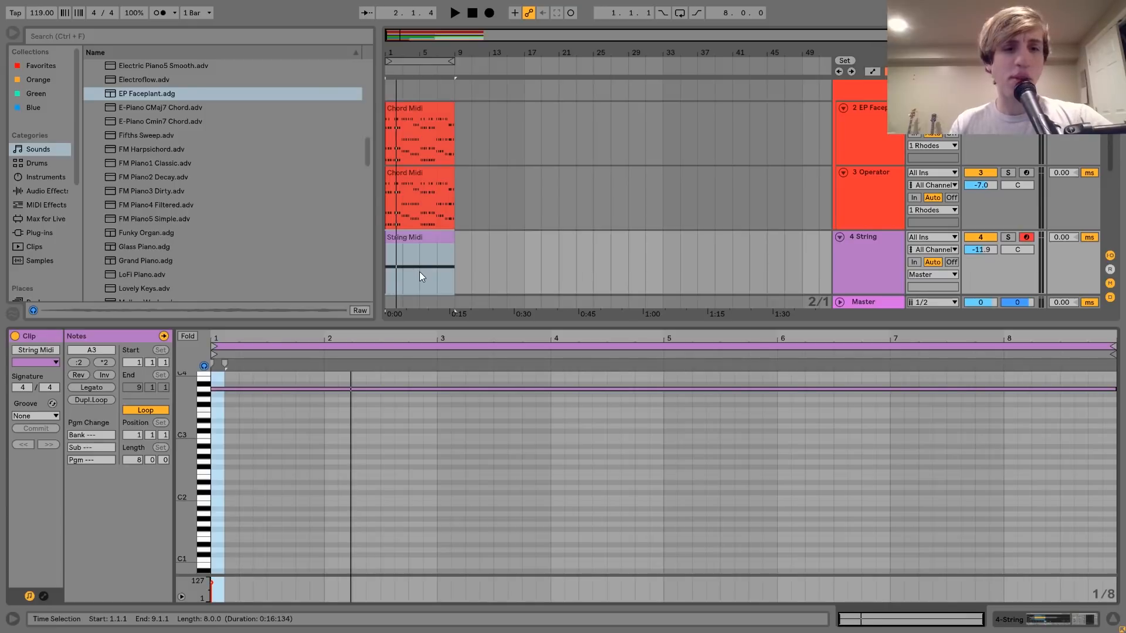
pyautogui.moveTo(187, 414); pyautogui.dragTo(186, 454)
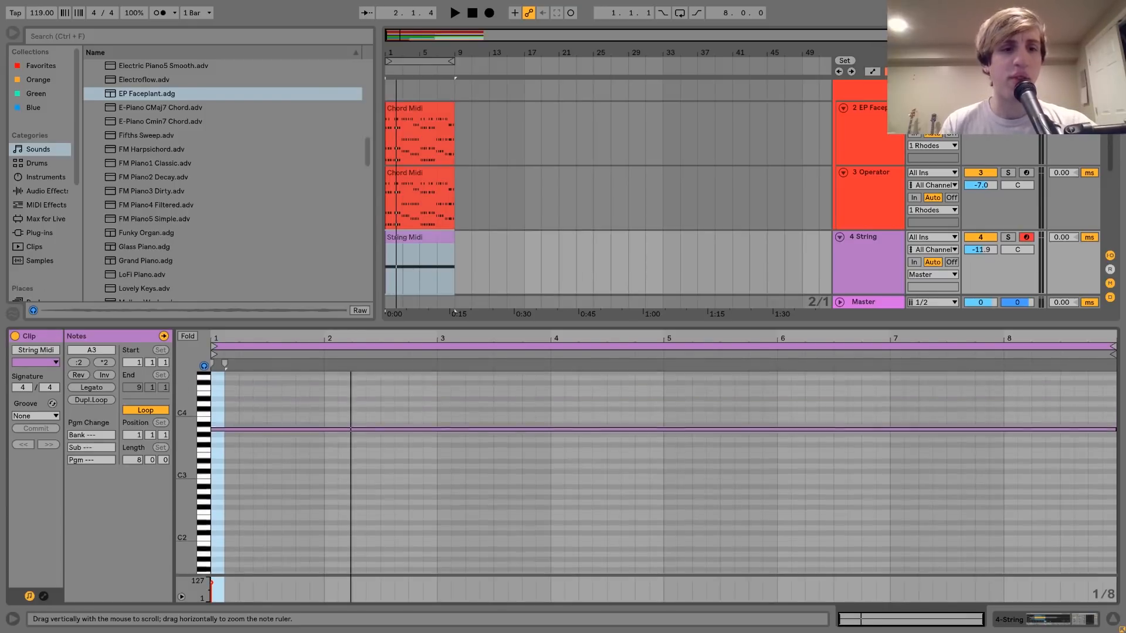
pyautogui.click(416, 193)
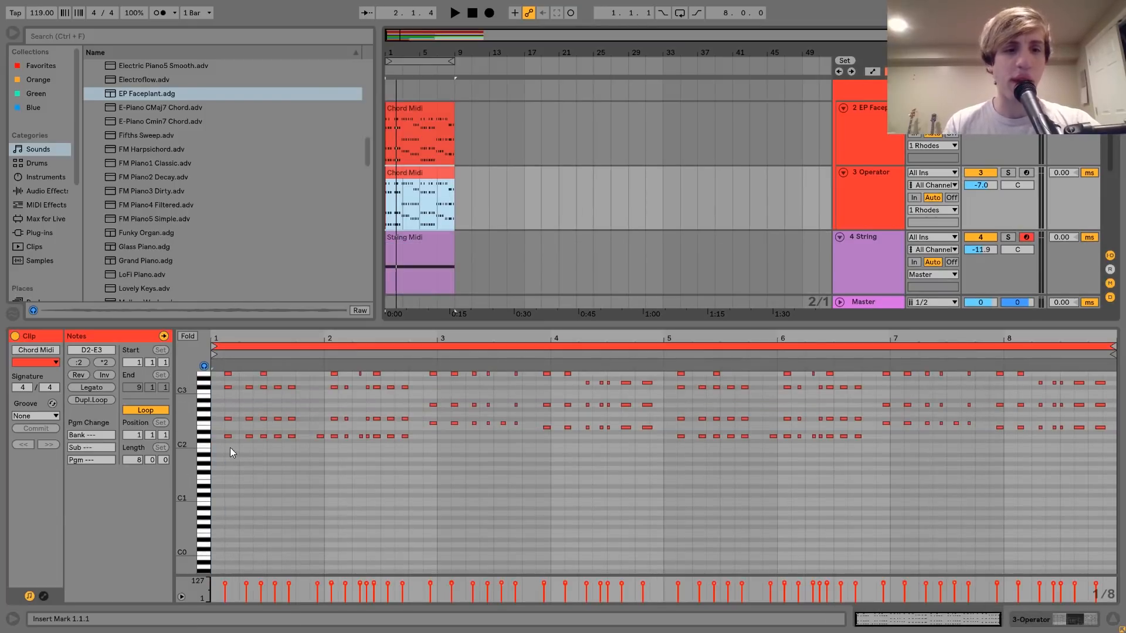
pyautogui.moveTo(230, 448); pyautogui.dragTo(231, 343)
pyautogui.moveTo(227, 453); pyautogui.dragTo(230, 412)
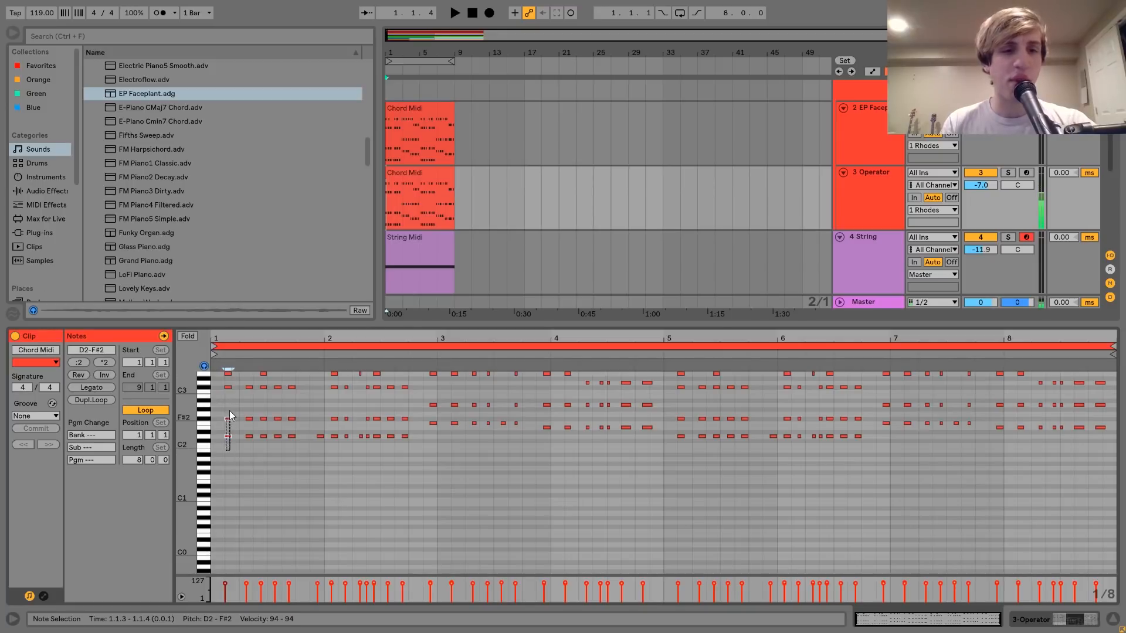
# - Try the sustained String Midi note at D4 and play it together with the other tracks
pyautogui.click(420, 252)
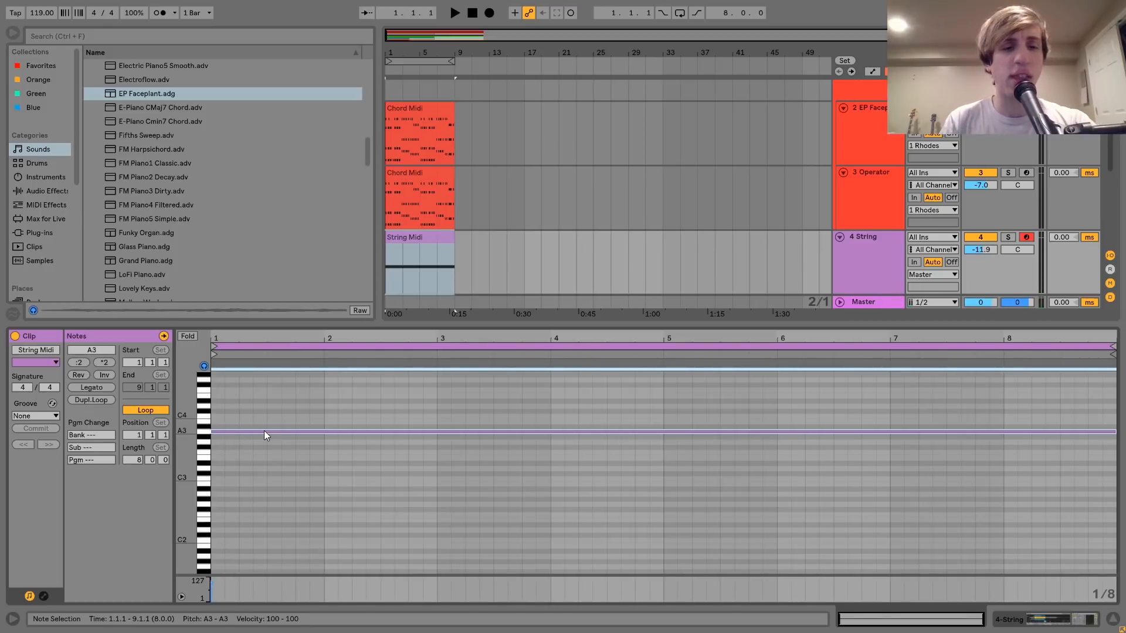
pyautogui.click(205, 406)
pyautogui.click(209, 406)
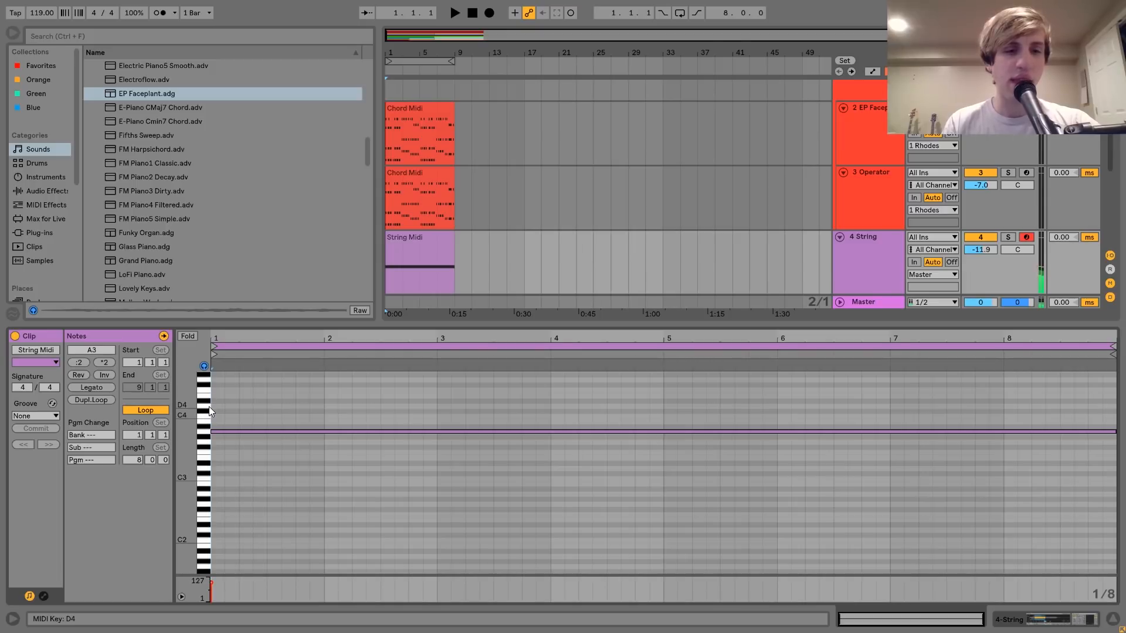
pyautogui.hotkey('ctrl', 'a')
pyautogui.click(209, 407)
pyautogui.press('space')
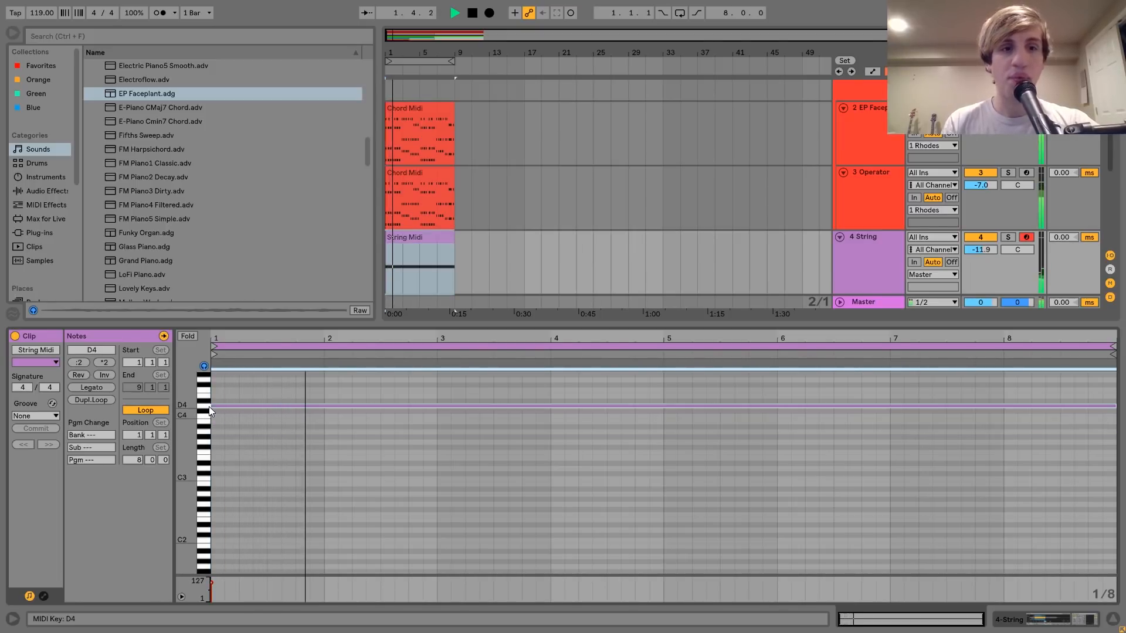
# - Transpose the sustained string note back down five semitones to A3 and play it against the chords
pyautogui.press('Down')
pyautogui.press('Down')
pyautogui.press('Down')
pyautogui.press('Down')
pyautogui.press('Down')
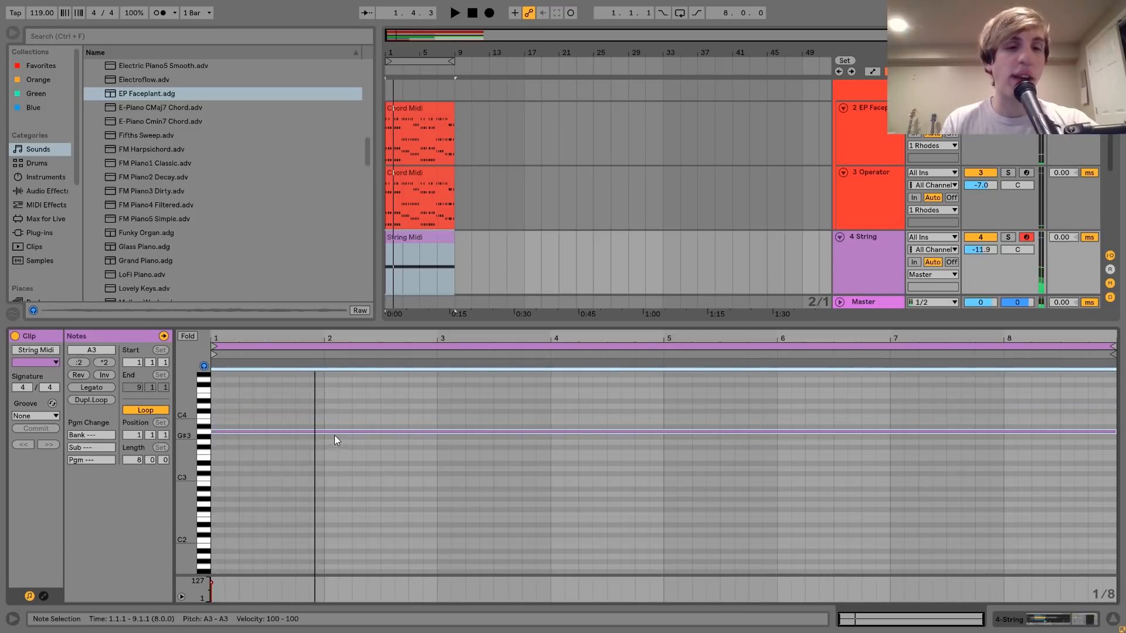
pyautogui.press('space')
pyautogui.press('space')
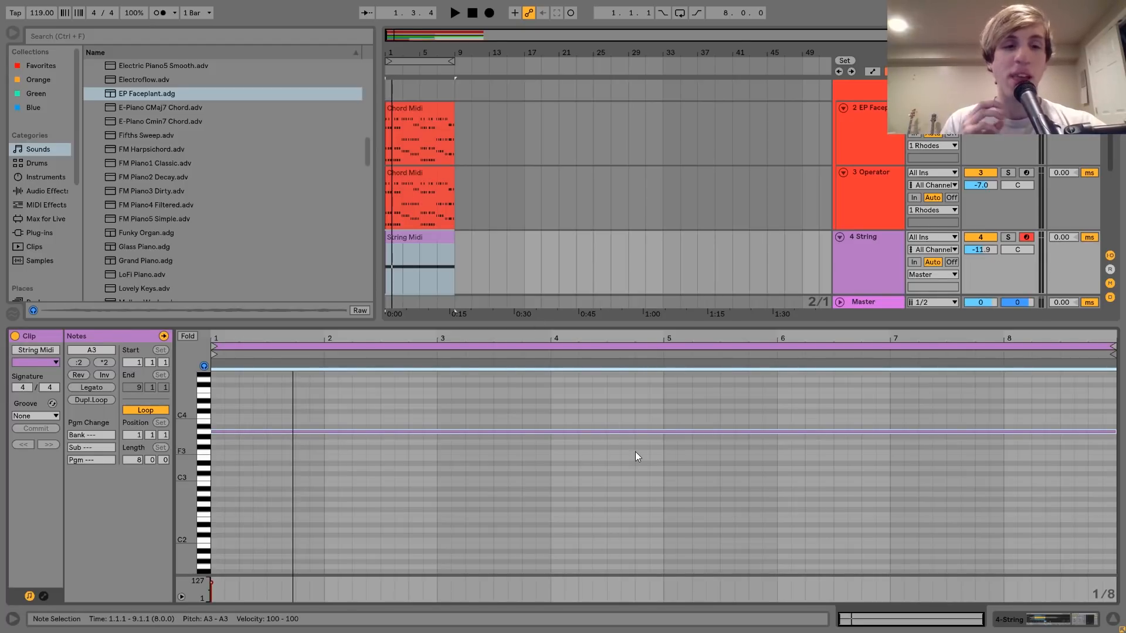
# - Show the String track's devices, locate its String.wav sample in the browser, play a test note, and select the sidechained Compressor
pyautogui.doubleClick(862, 254)
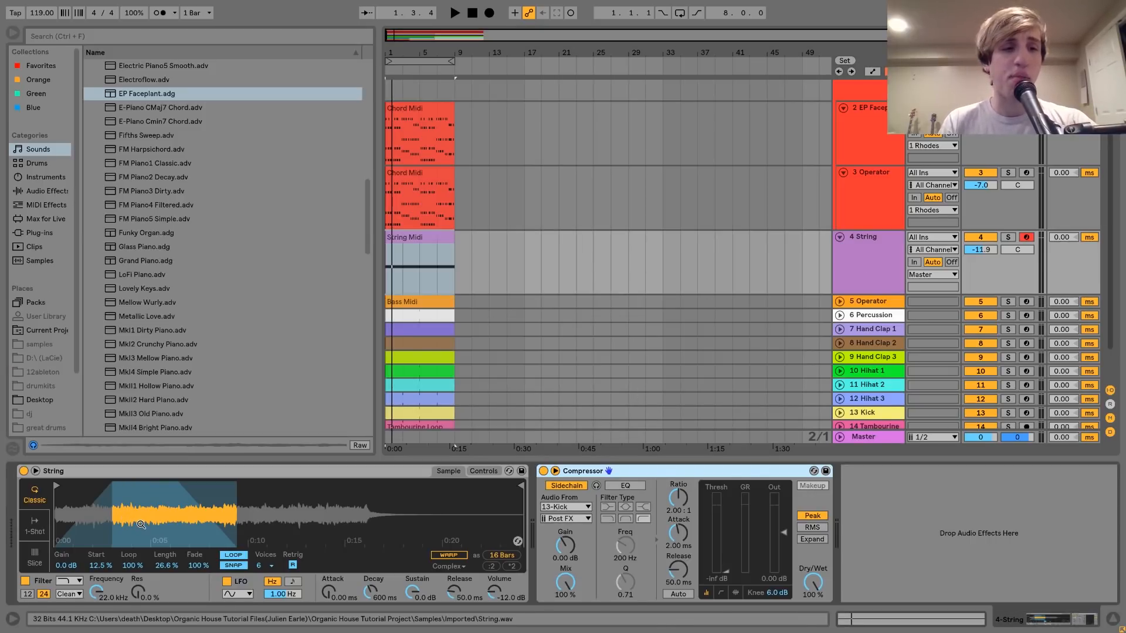
pyautogui.rightClick(140, 524)
pyautogui.click(194, 457)
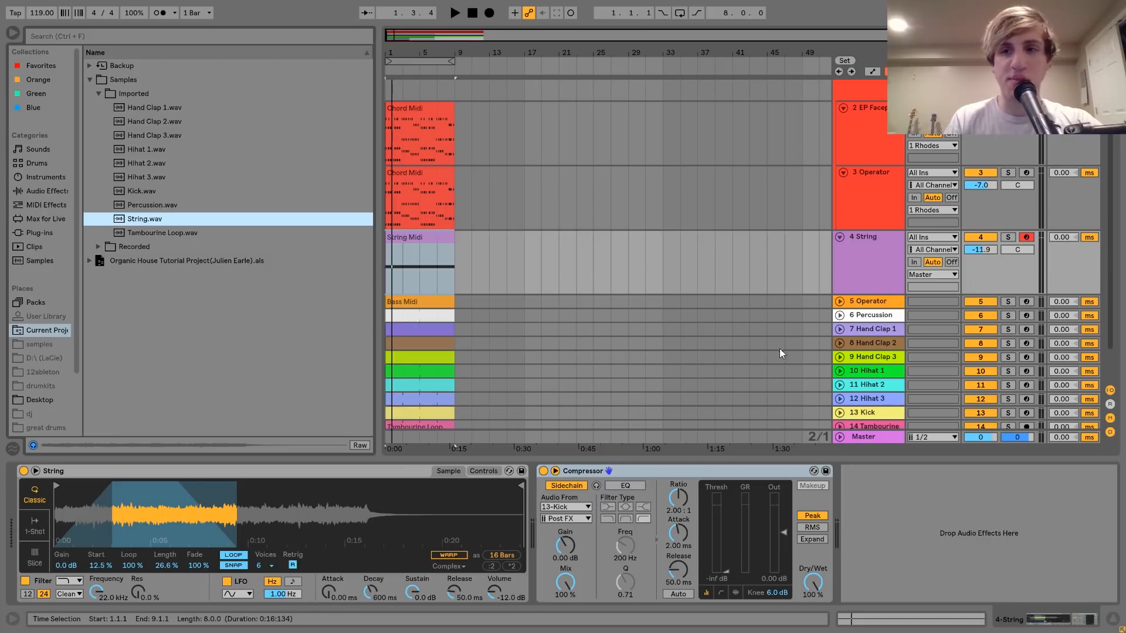
pyautogui.press('x')
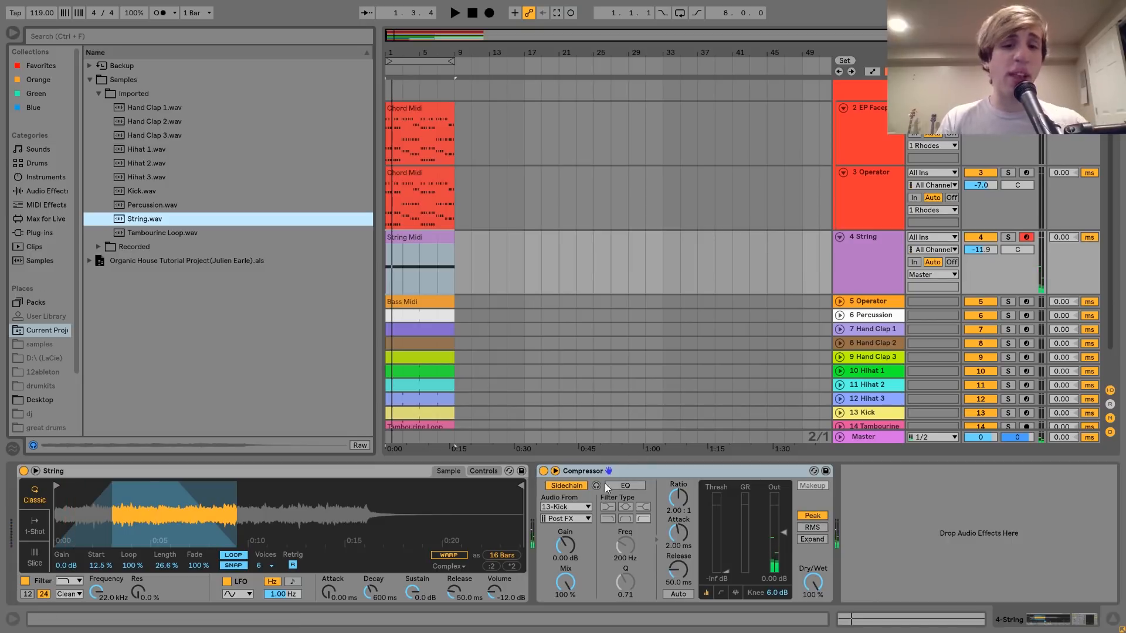
pyautogui.click(582, 469)
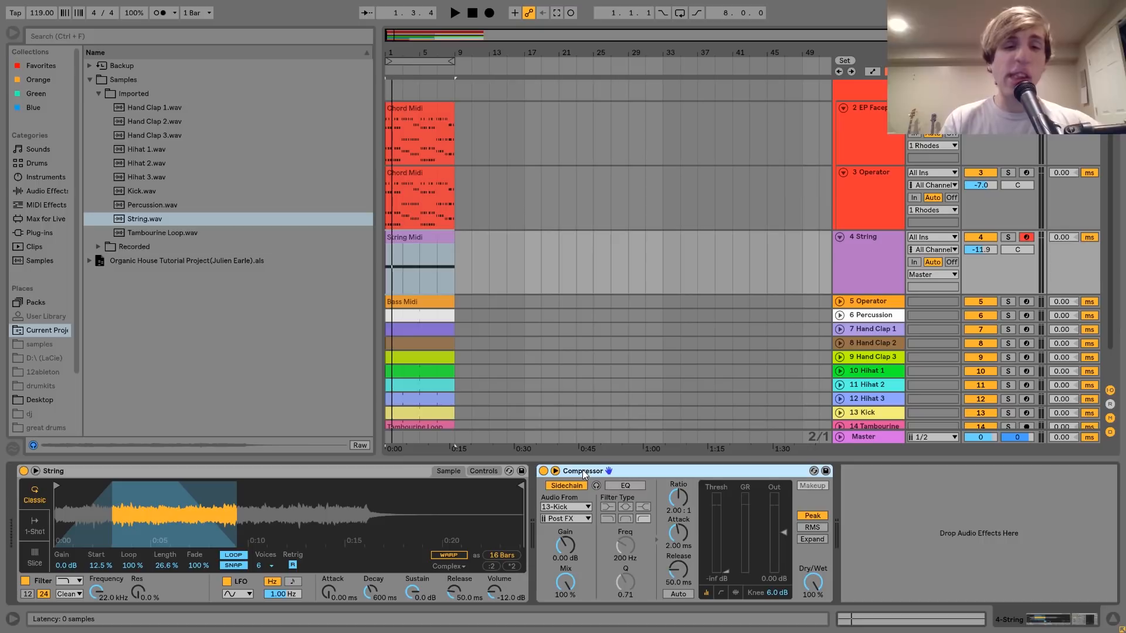
# - Show the devices of track 5 Operator, unfold and solo it, play the bass line, and select the Bass Midi clip
pyautogui.click(870, 301)
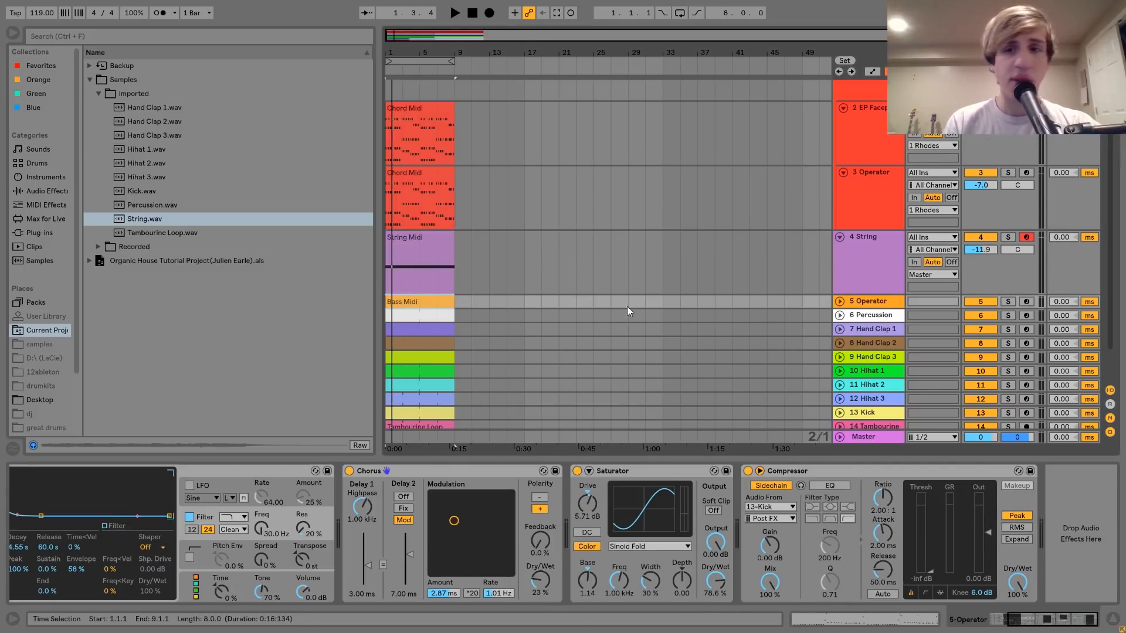
pyautogui.click(839, 302)
pyautogui.click(839, 302)
pyautogui.click(1008, 302)
pyautogui.press('space')
pyautogui.click(839, 302)
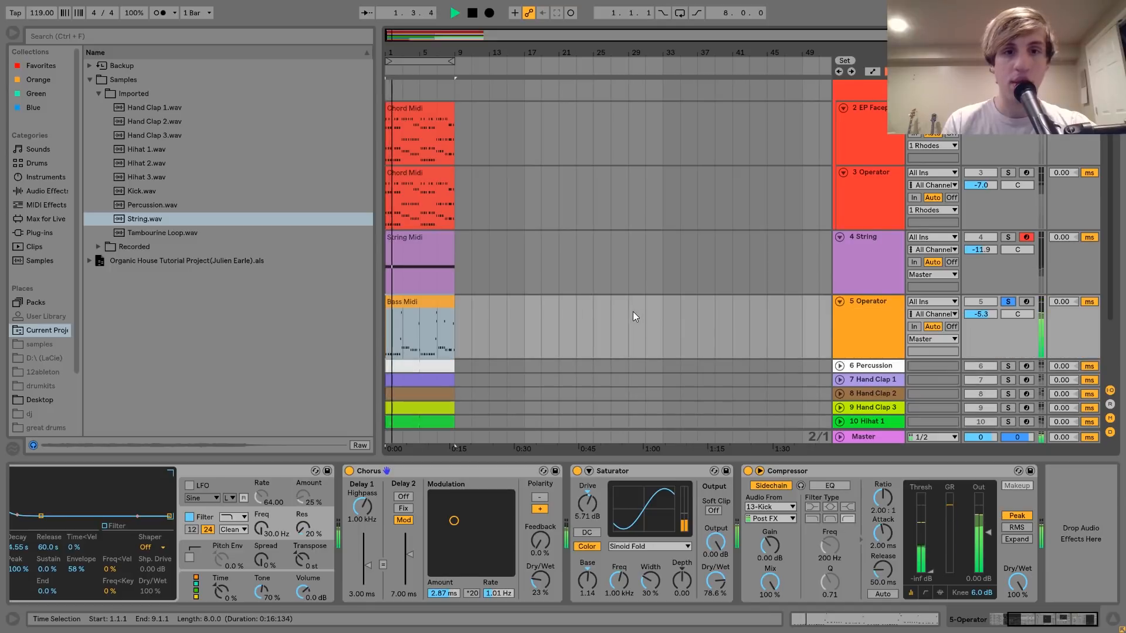
pyautogui.scroll(-3, 632, 311)
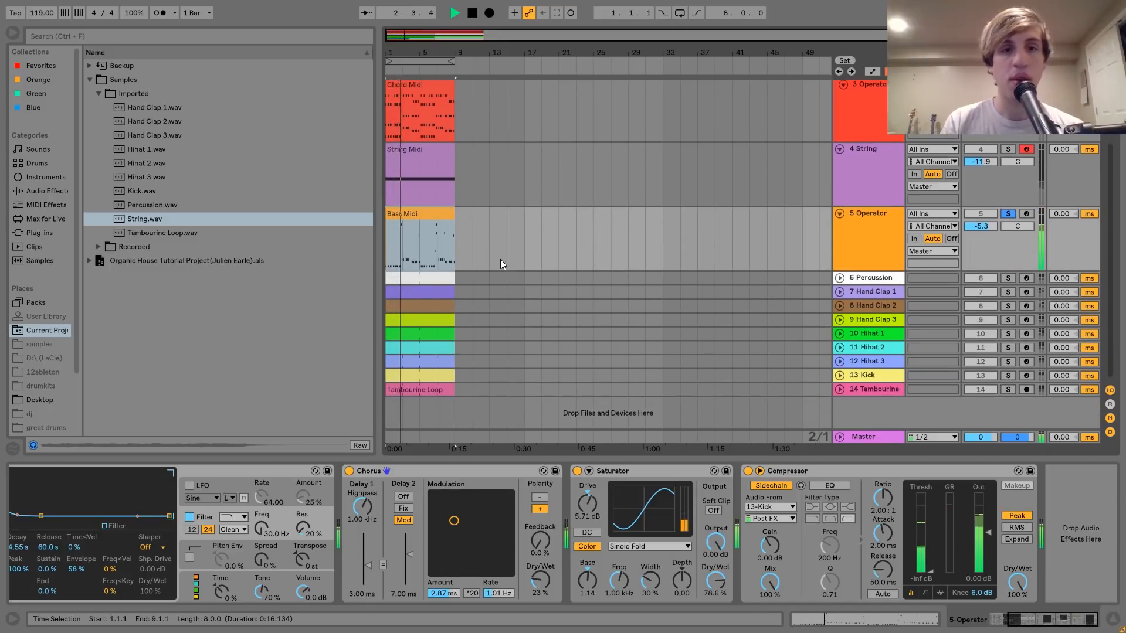
pyautogui.press('space')
pyautogui.click(411, 212)
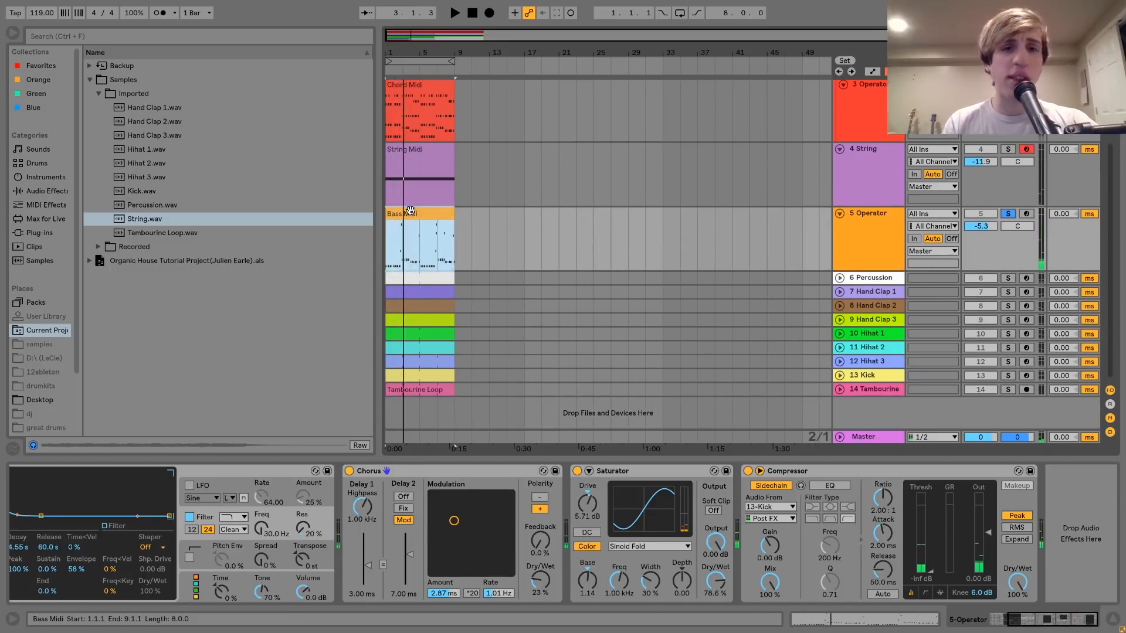
# - Open the Bass Midi clip's notes and highlight the higher accent notes around bars 2 to 5 and bar 7
pyautogui.rightClick(411, 212)
pyautogui.click(409, 213)
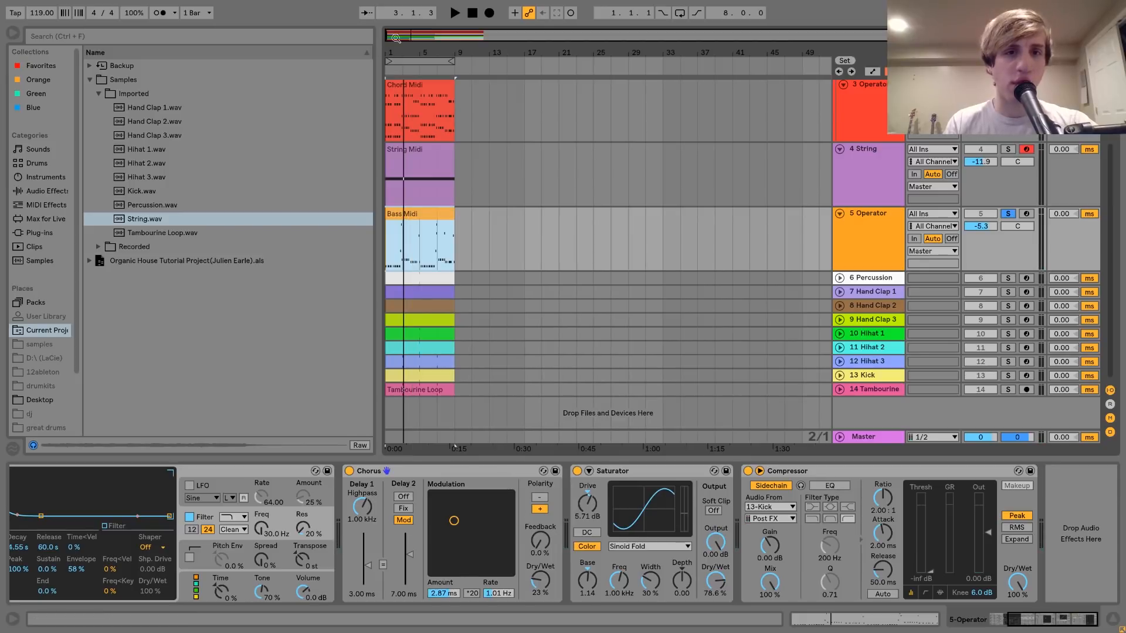
pyautogui.doubleClick(405, 218)
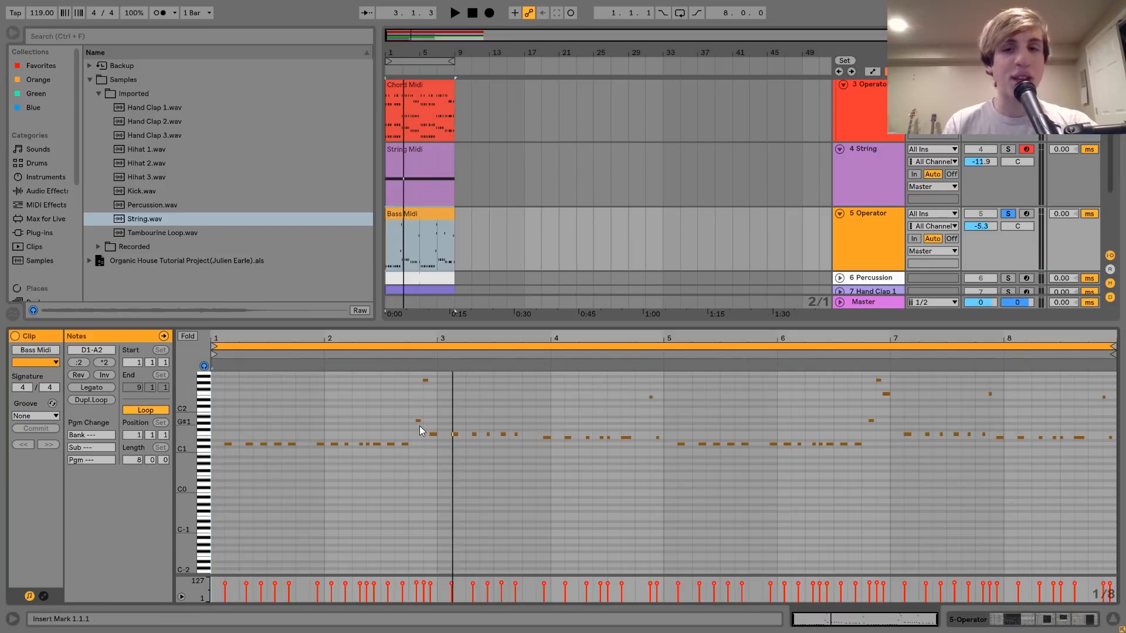
pyautogui.moveTo(418, 441); pyautogui.dragTo(434, 371)
pyautogui.moveTo(650, 475); pyautogui.dragTo(657, 372)
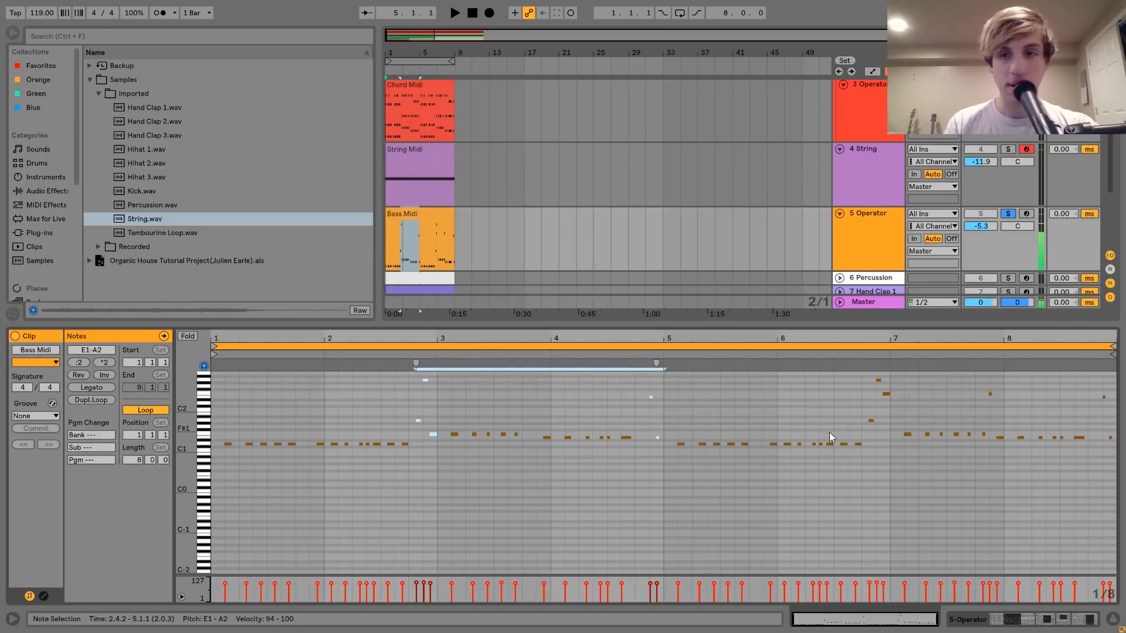
pyautogui.moveTo(858, 438); pyautogui.dragTo(896, 372)
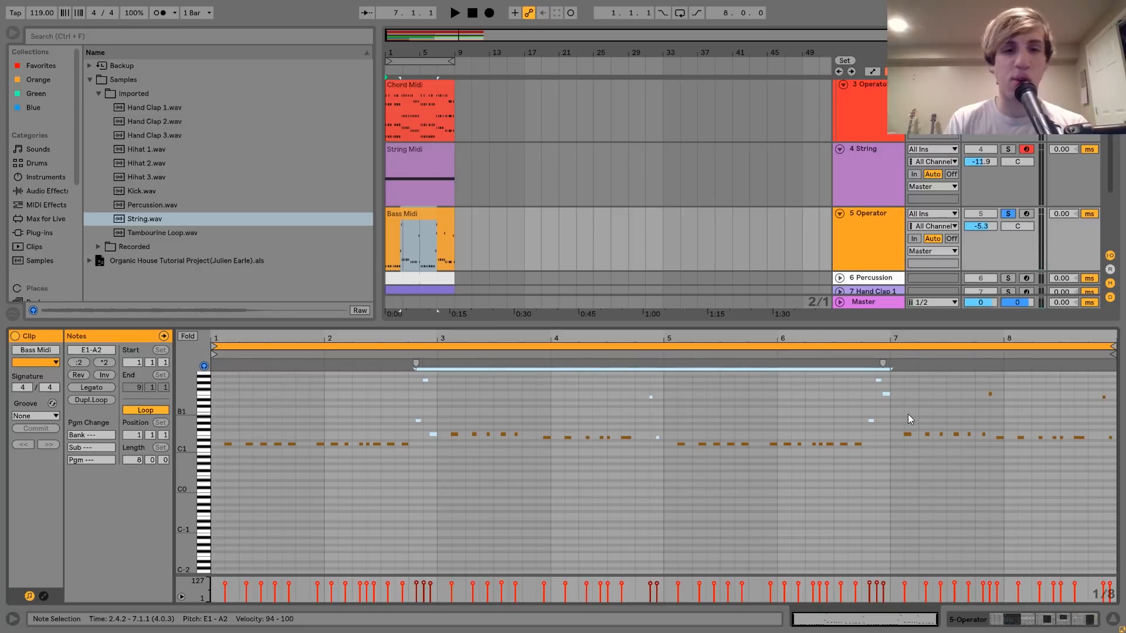
pyautogui.moveTo(414, 452); pyautogui.dragTo(398, 370)
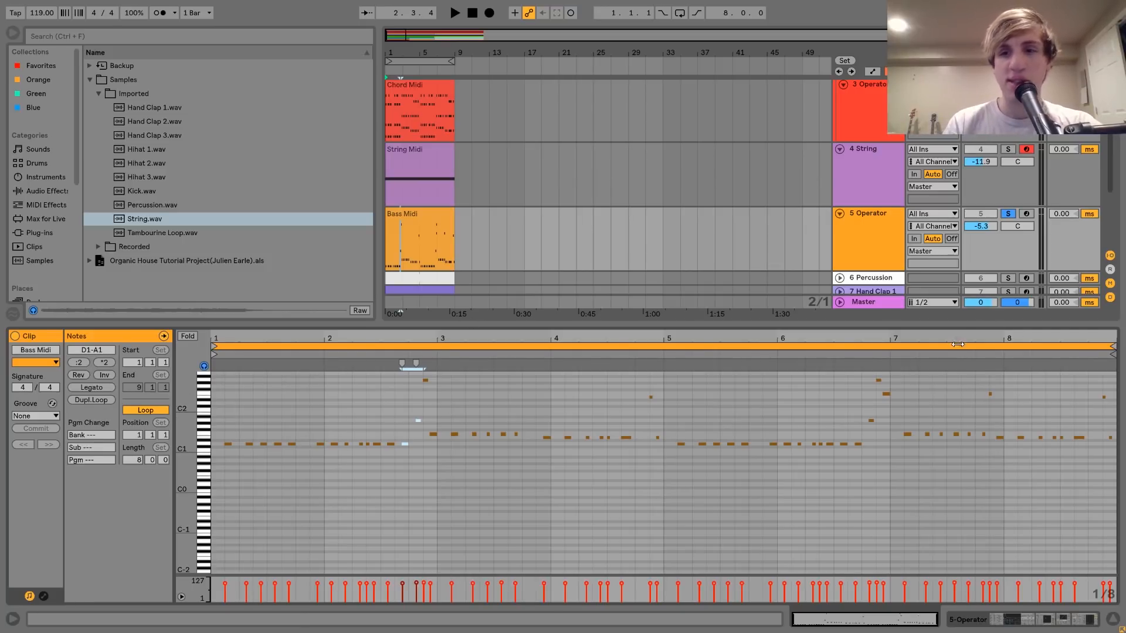
pyautogui.click(977, 361)
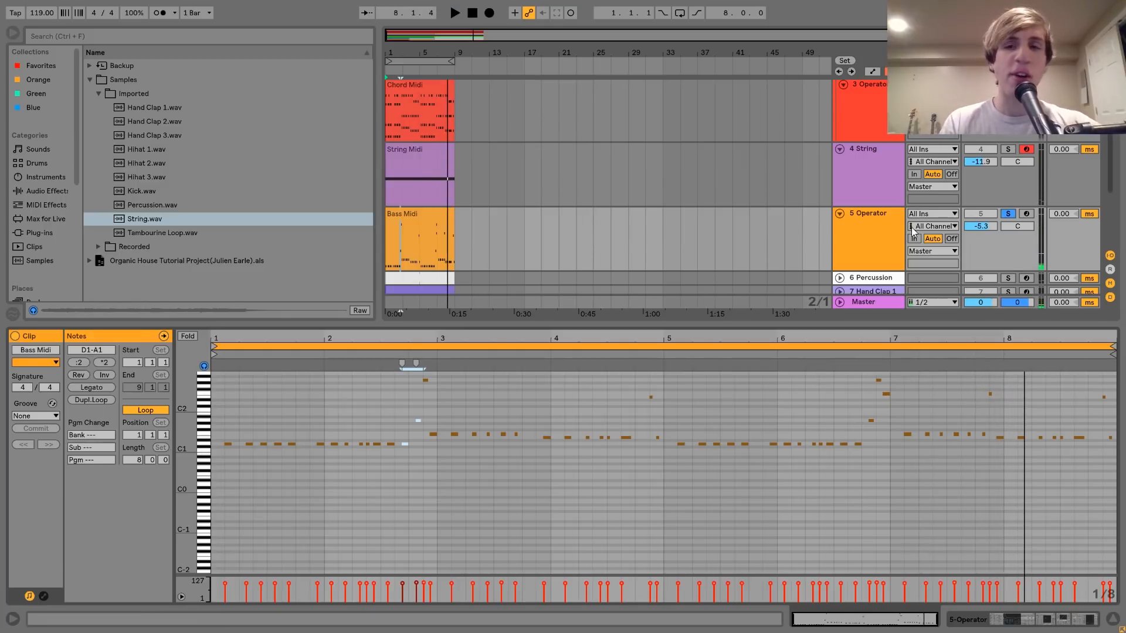
# - Show the bass track's devices again, select the Bass Midi clip and play it together with the Rhodes chords
pyautogui.click(866, 227)
pyautogui.click(398, 215)
pyautogui.scroll(3, 398, 217)
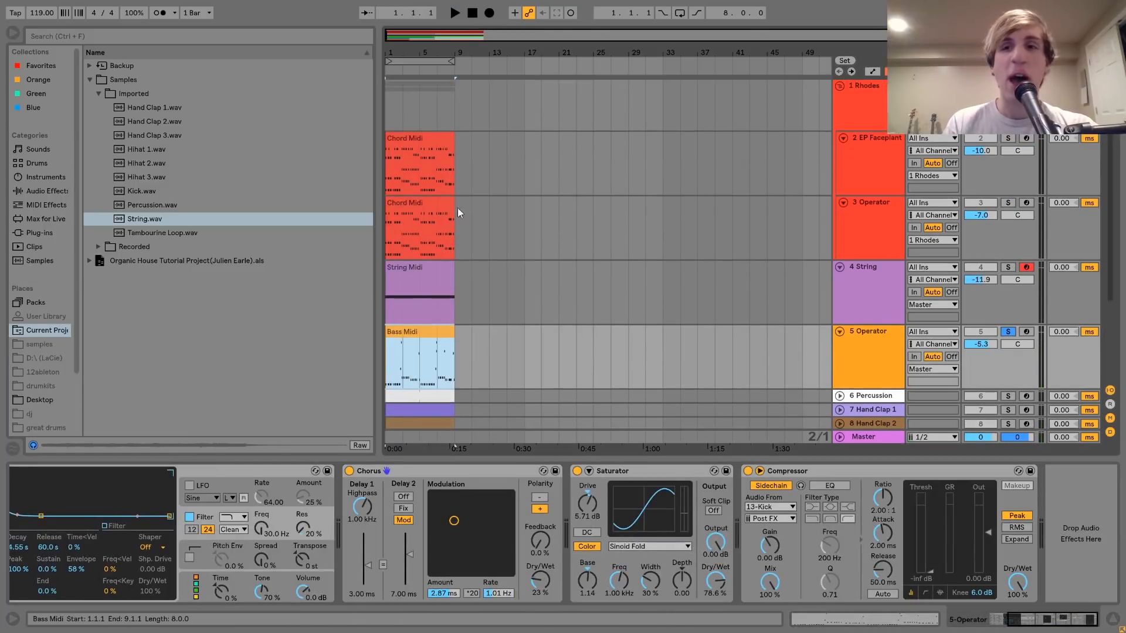
pyautogui.press('space')
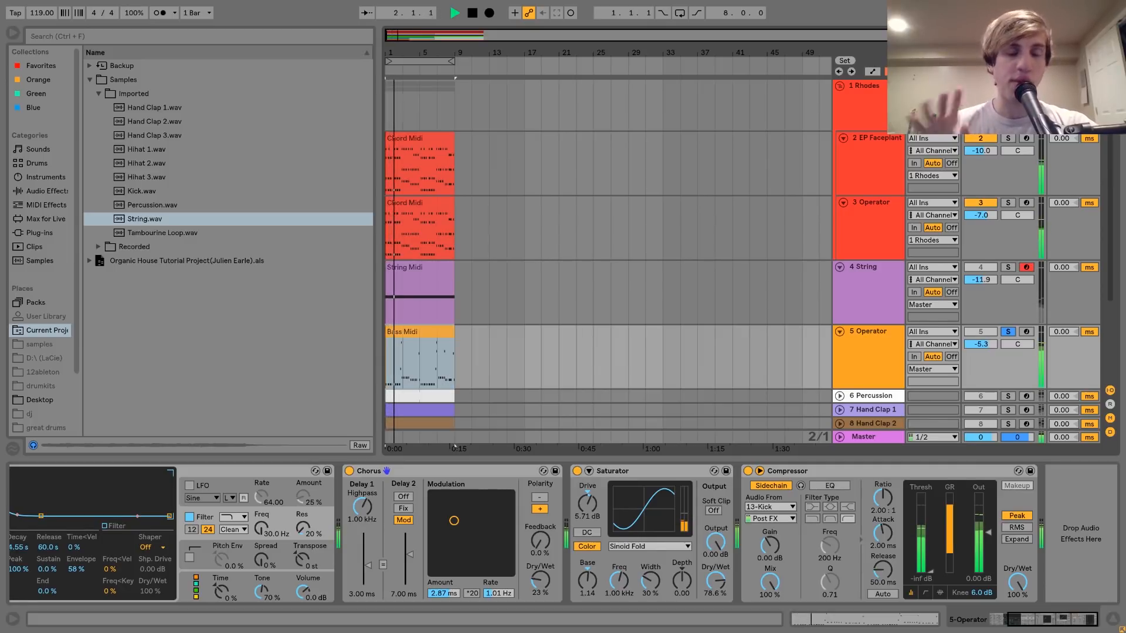
pyautogui.press('space')
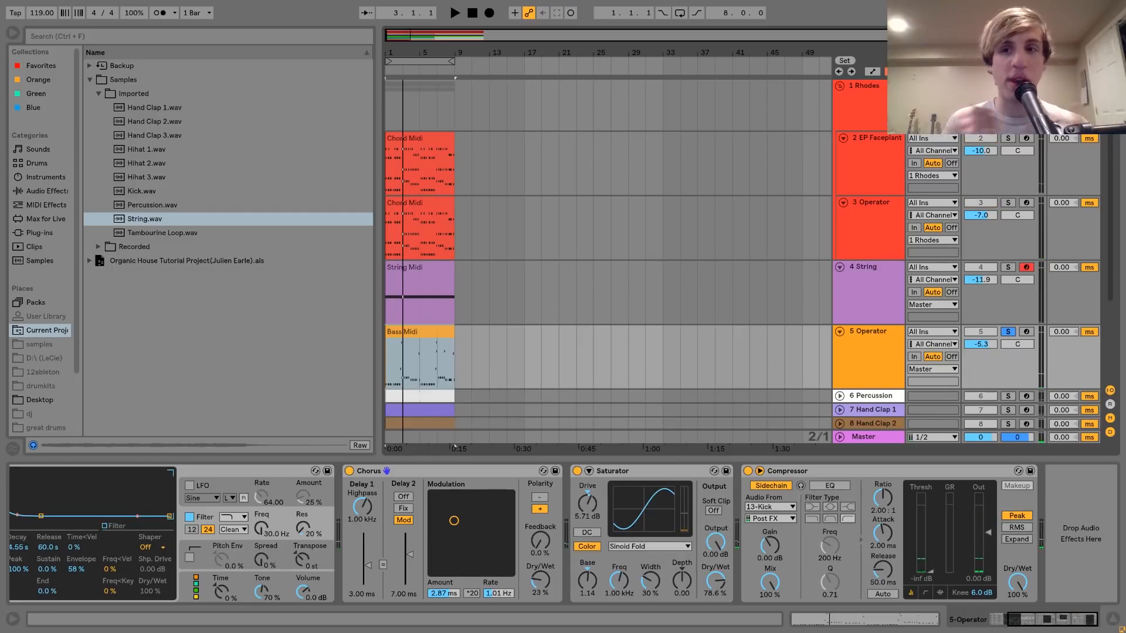
# - Examine the bass Operator's first oscillator envelope and its filter envelope, and play the bass line from the start
pyautogui.click(867, 365)
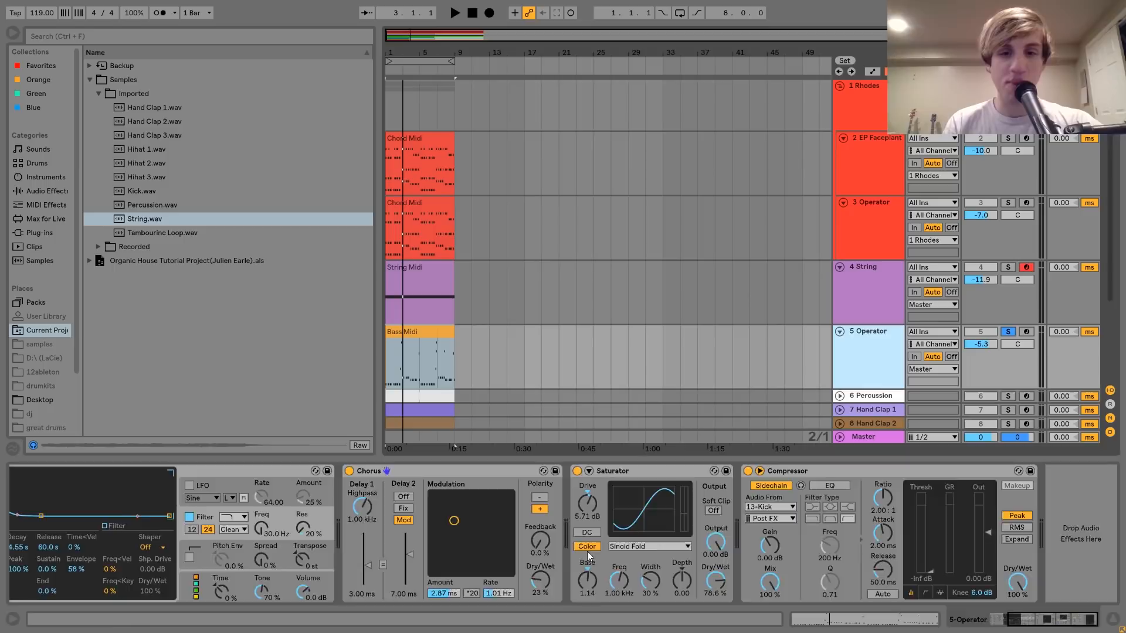
pyautogui.scroll(4, 587, 551)
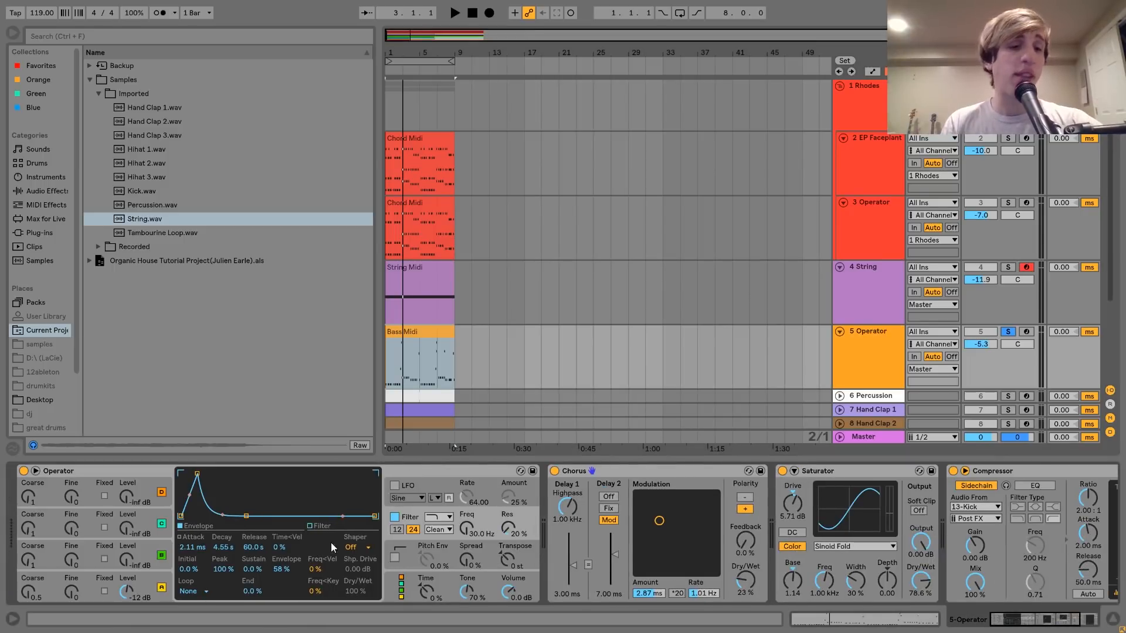
pyautogui.click(128, 578)
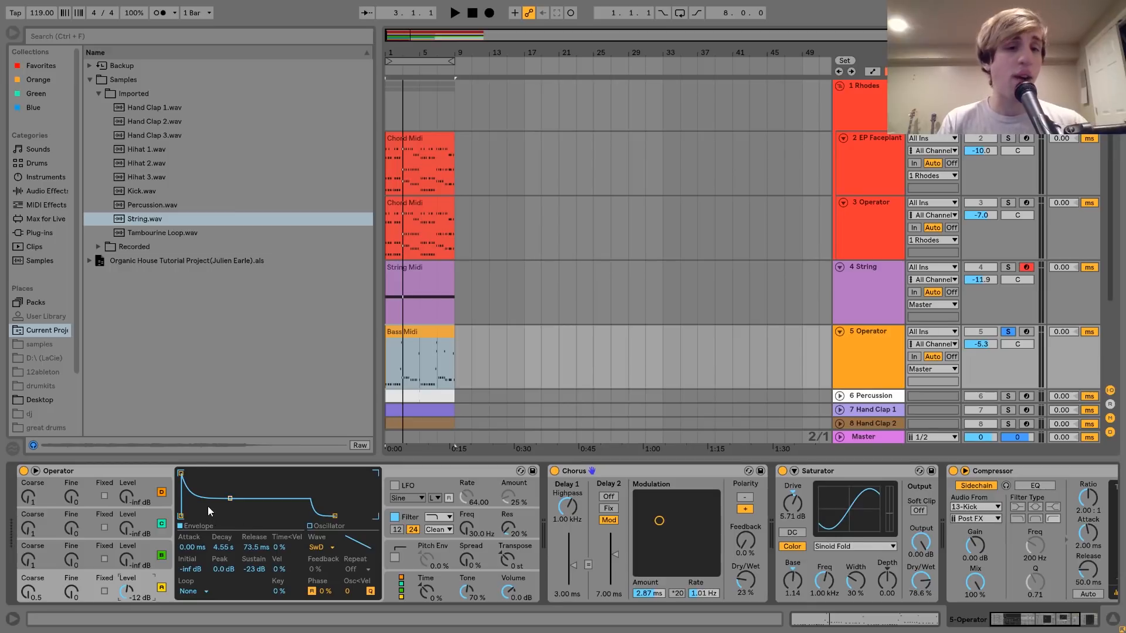
pyautogui.click(410, 520)
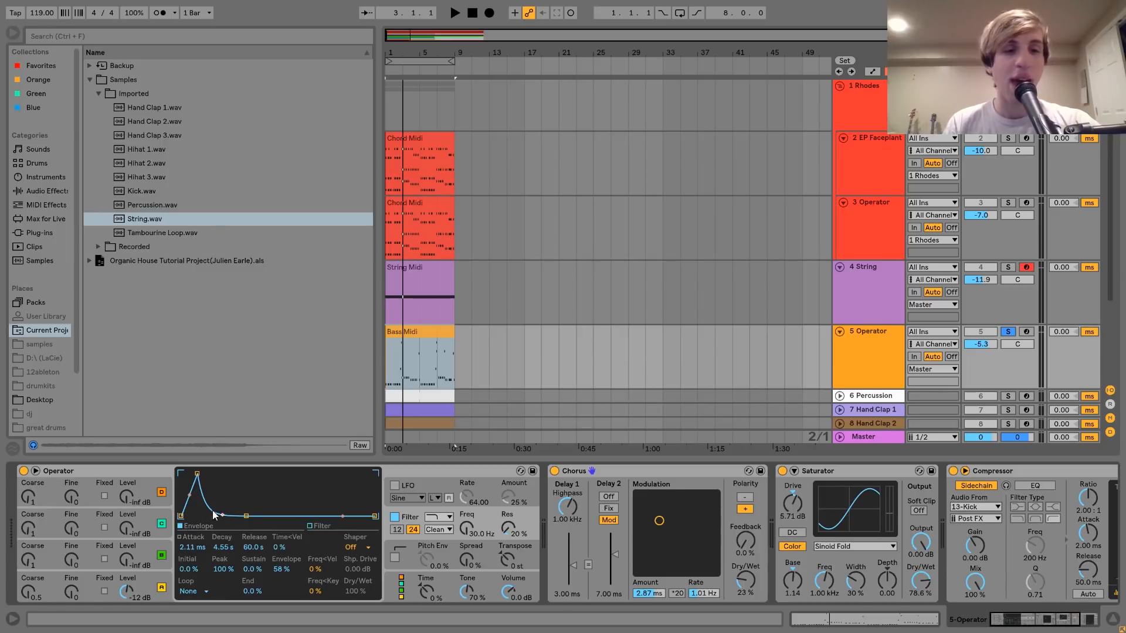
pyautogui.press('space')
pyautogui.press('space')
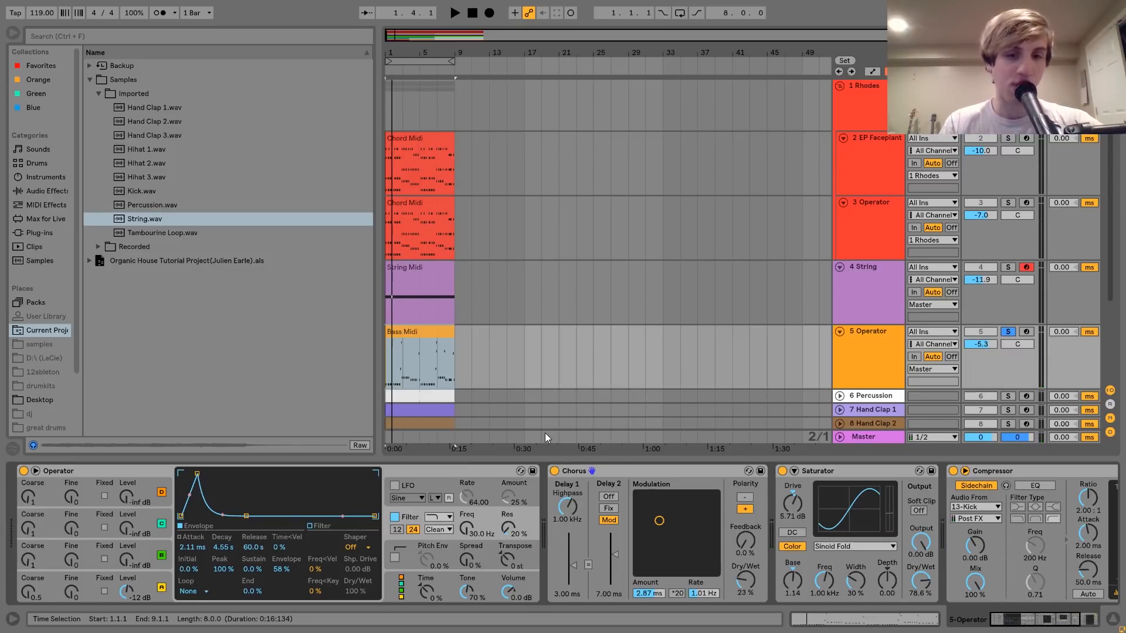
# - Select the Chorus and the Saturator on the bass track in turn to examine their settings
pyautogui.scroll(-5, 586, 493)
pyautogui.click(447, 471)
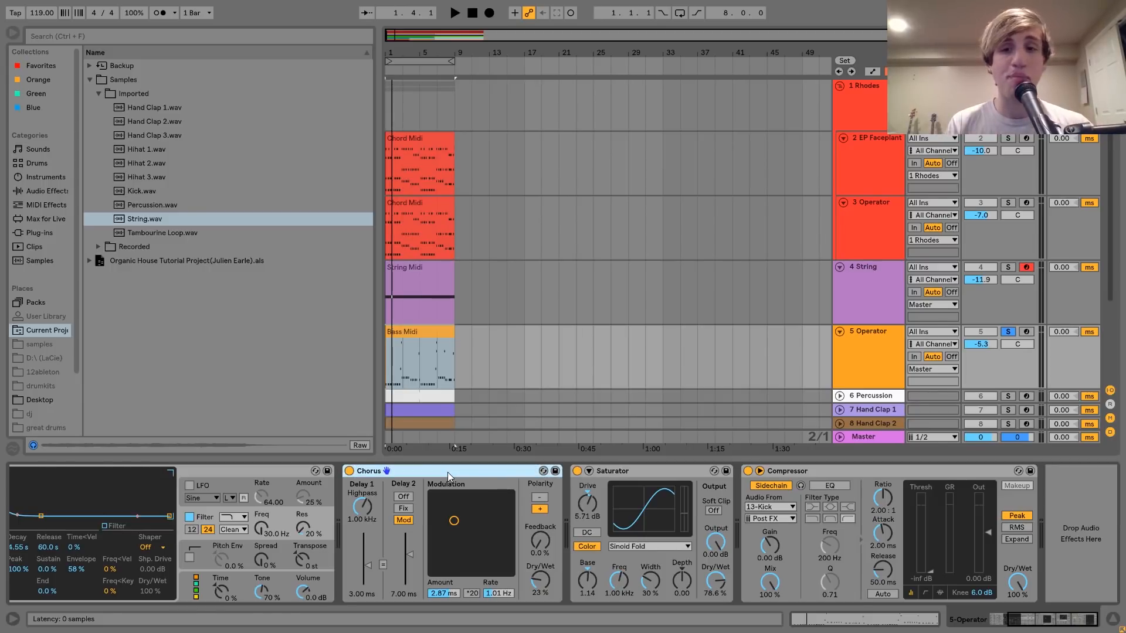
pyautogui.scroll(-3, 510, 293)
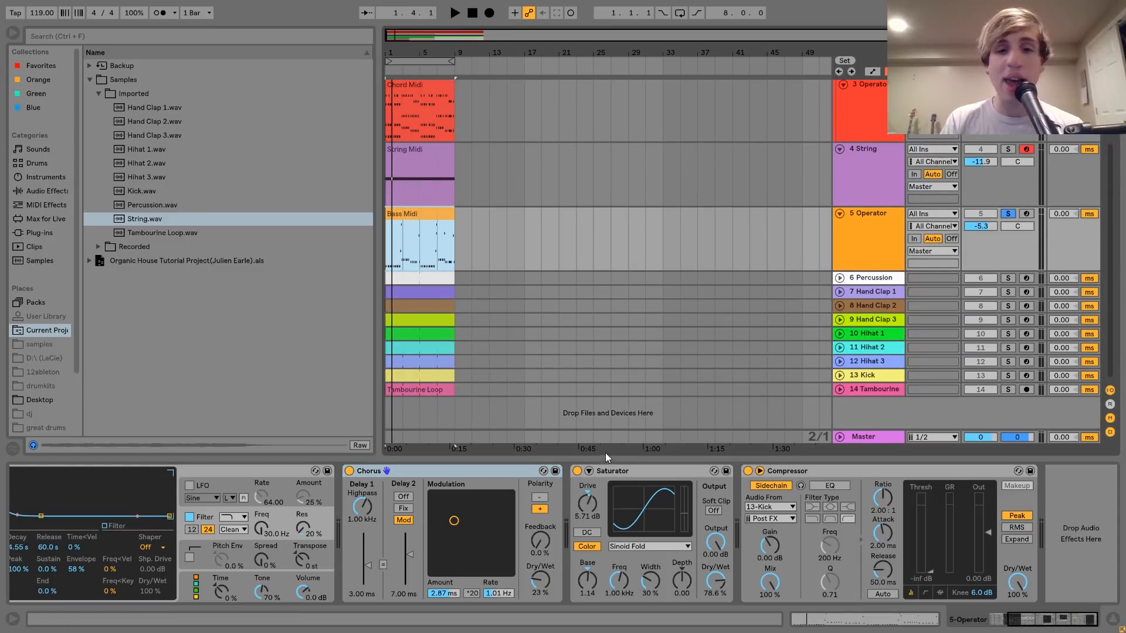
pyautogui.click(623, 469)
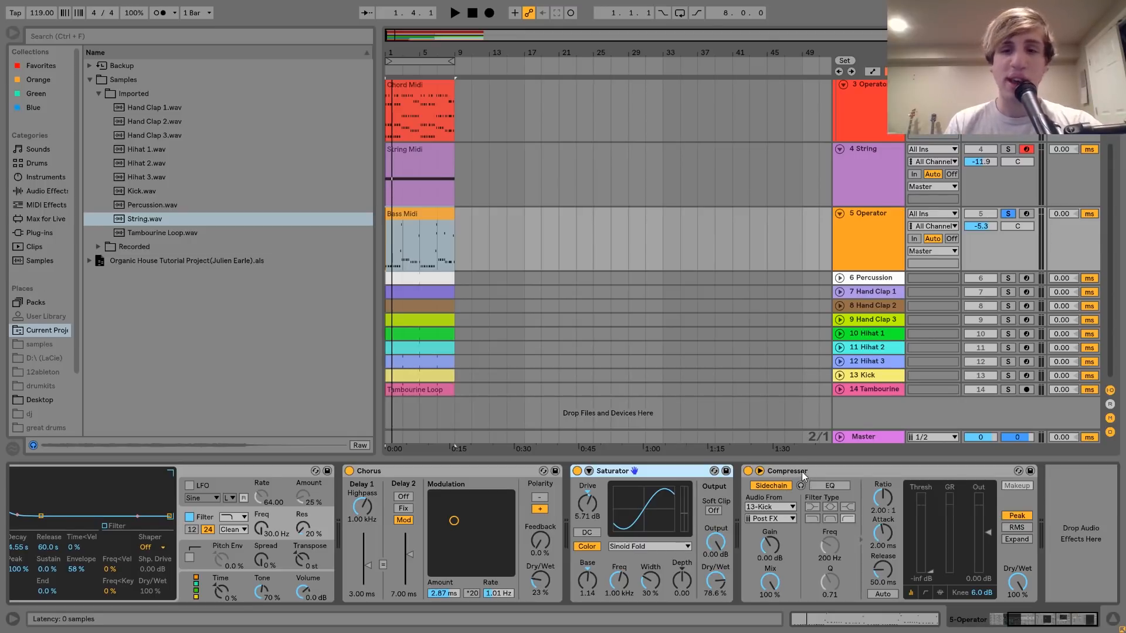
# - Solo and unfold track 6 Percussion, play its pattern, and locate the Percussion.wav sample in the browser
pyautogui.click(880, 279)
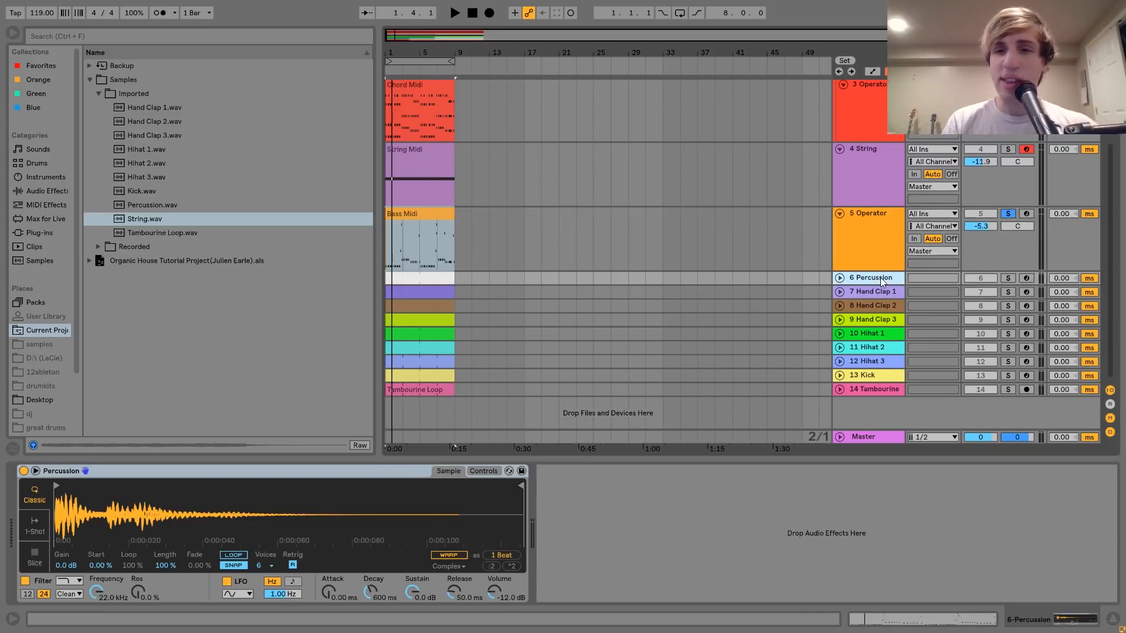
pyautogui.click(1008, 279)
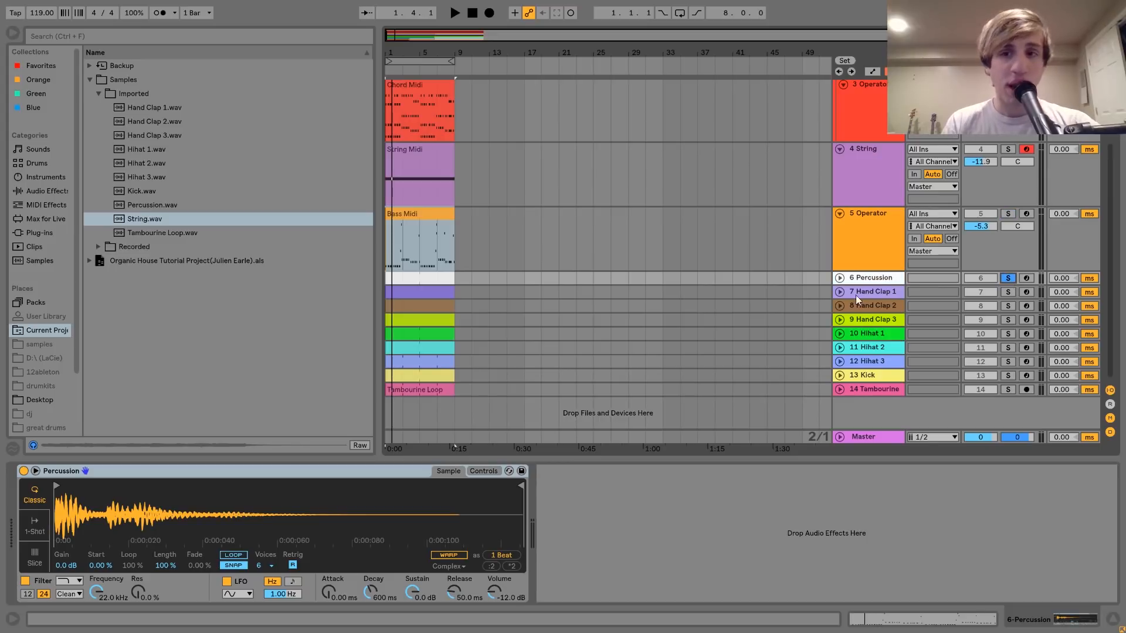
pyautogui.press('space')
pyautogui.click(840, 277)
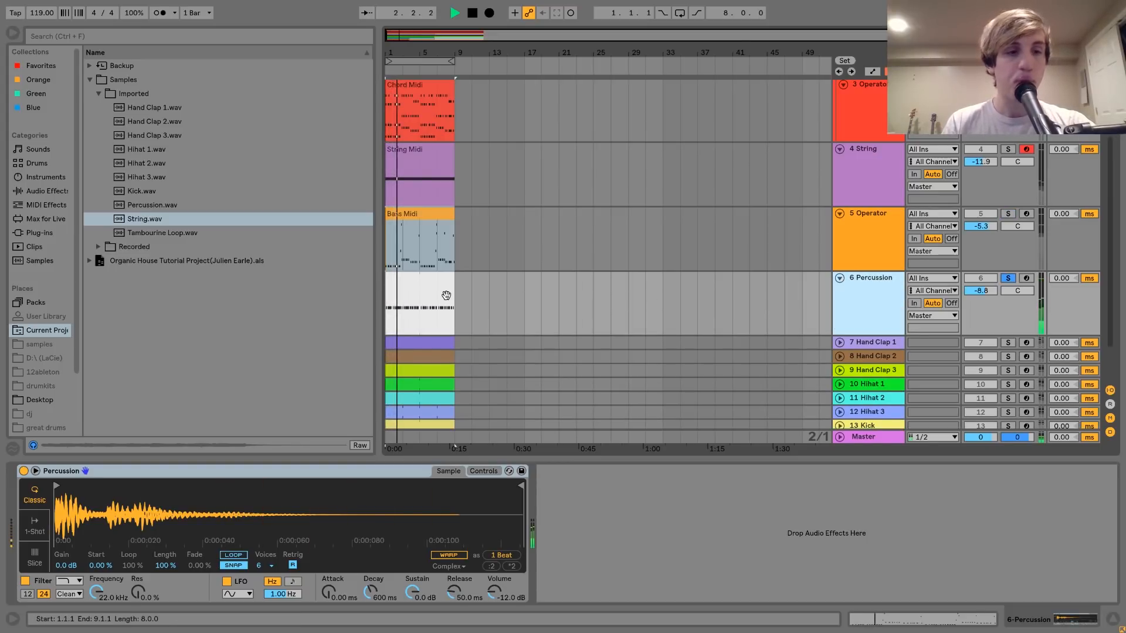
pyautogui.press('space')
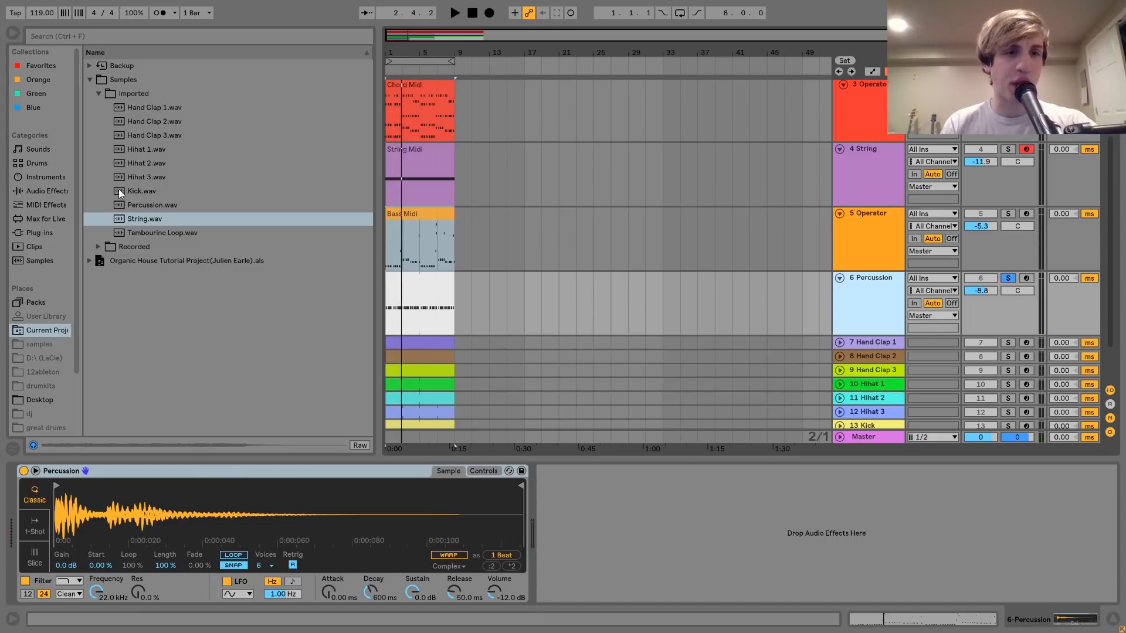
pyautogui.click(138, 204)
pyautogui.press('space')
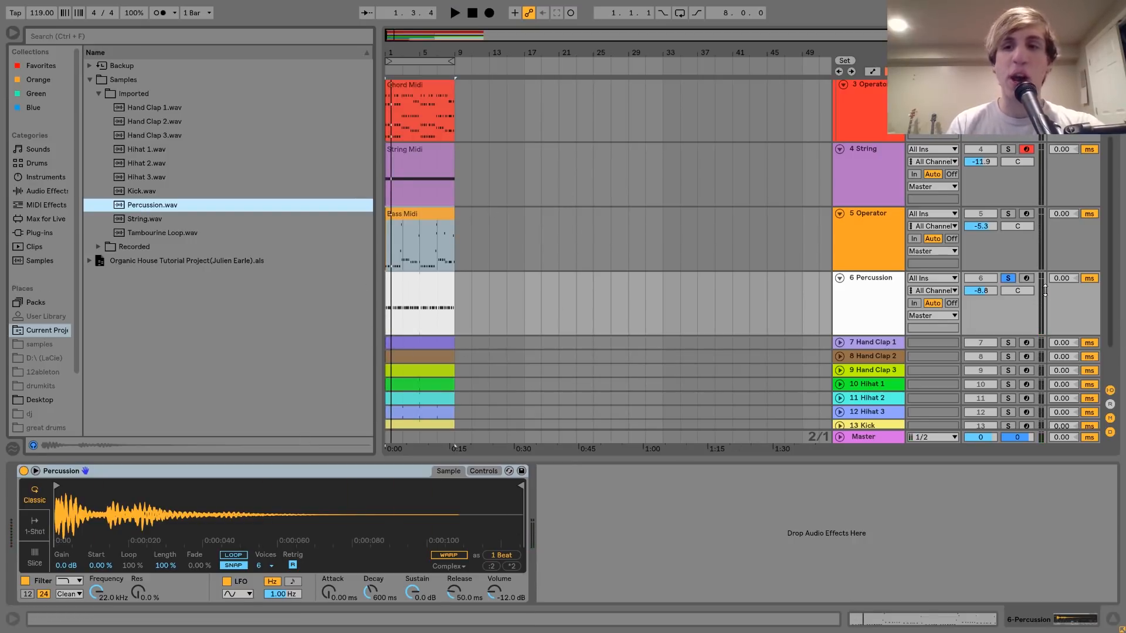
# - Unsolo track 6 Percussion, deactivate it and play the mix without the percussion
pyautogui.click(1011, 278)
pyautogui.click(862, 288)
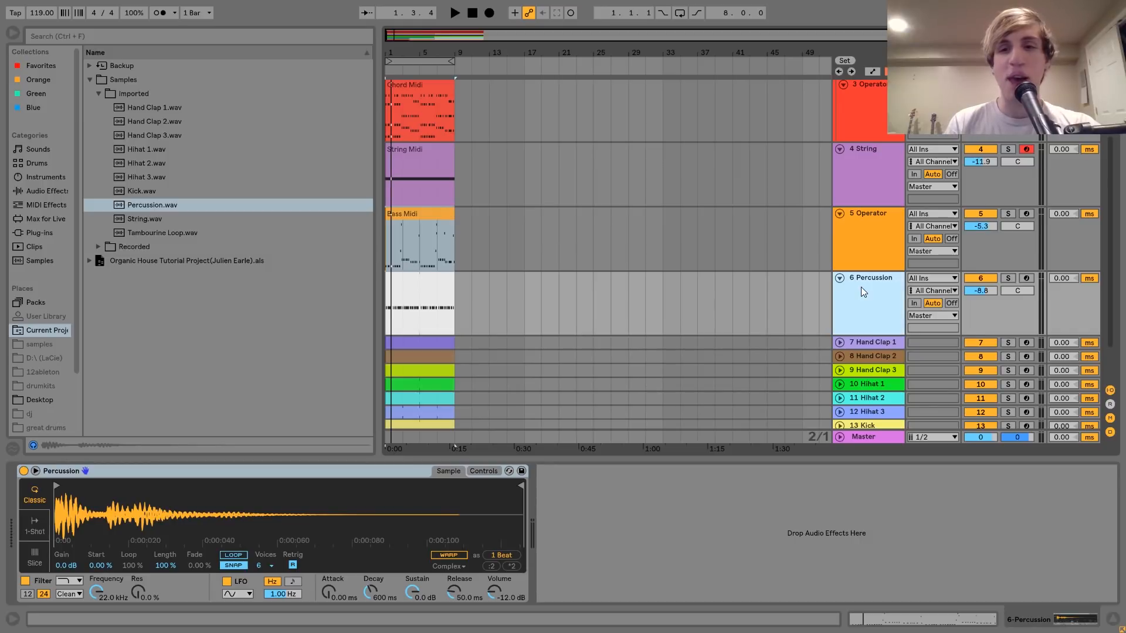
pyautogui.click(977, 279)
pyautogui.press('space')
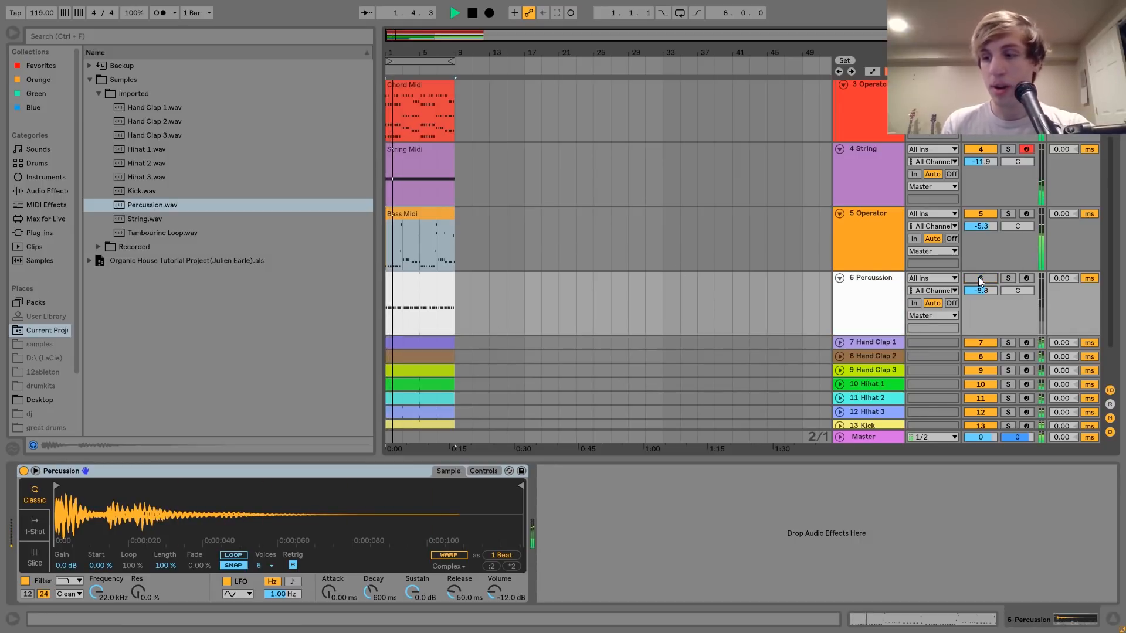
pyautogui.press('space')
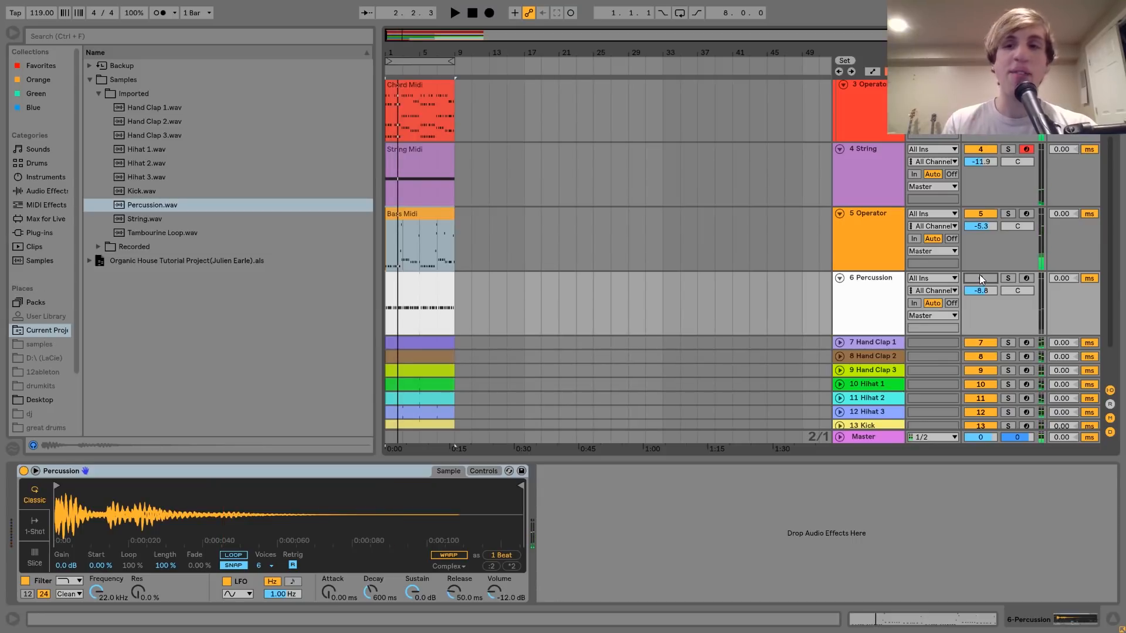
# - Reactivate track 6 Percussion and play the full mix with the percussion included
pyautogui.click(980, 277)
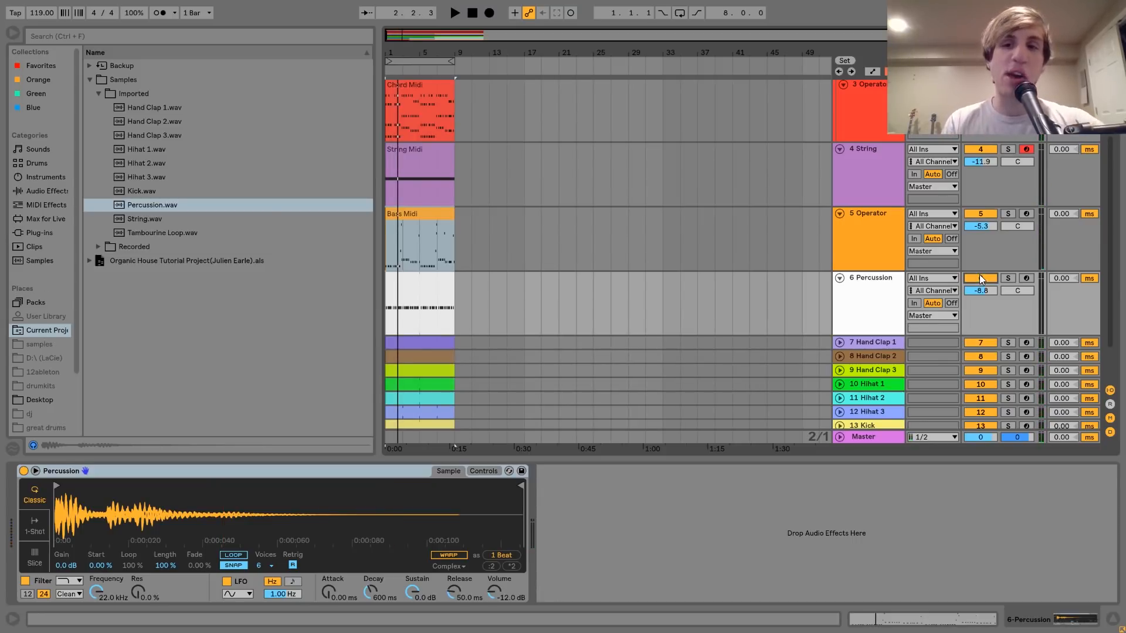
pyautogui.click(882, 282)
pyautogui.press('space')
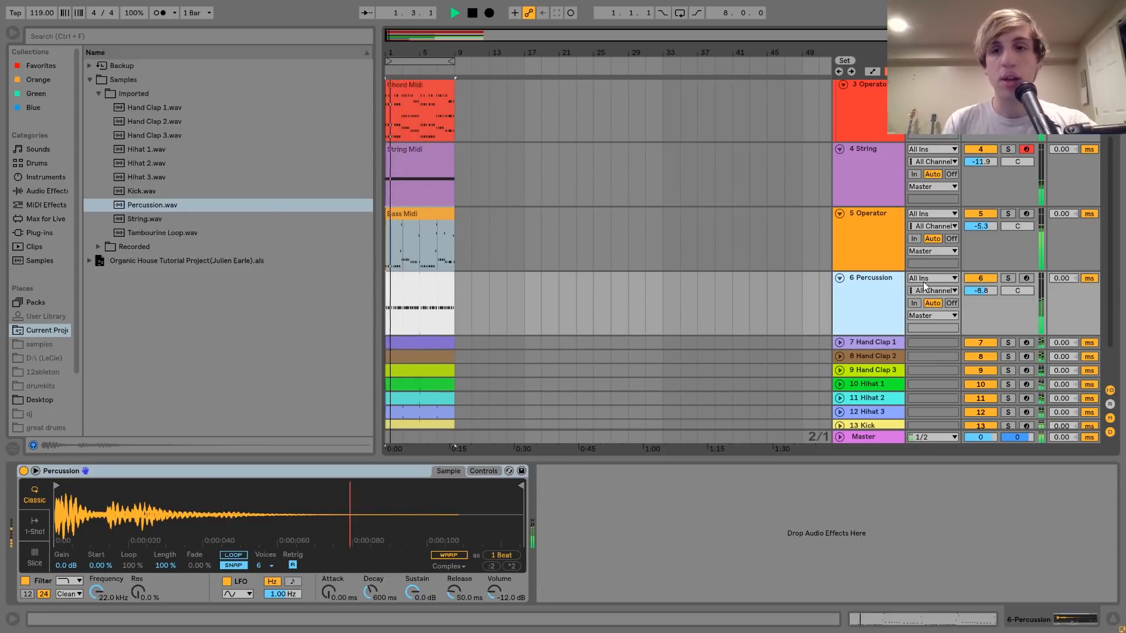
pyautogui.press('space')
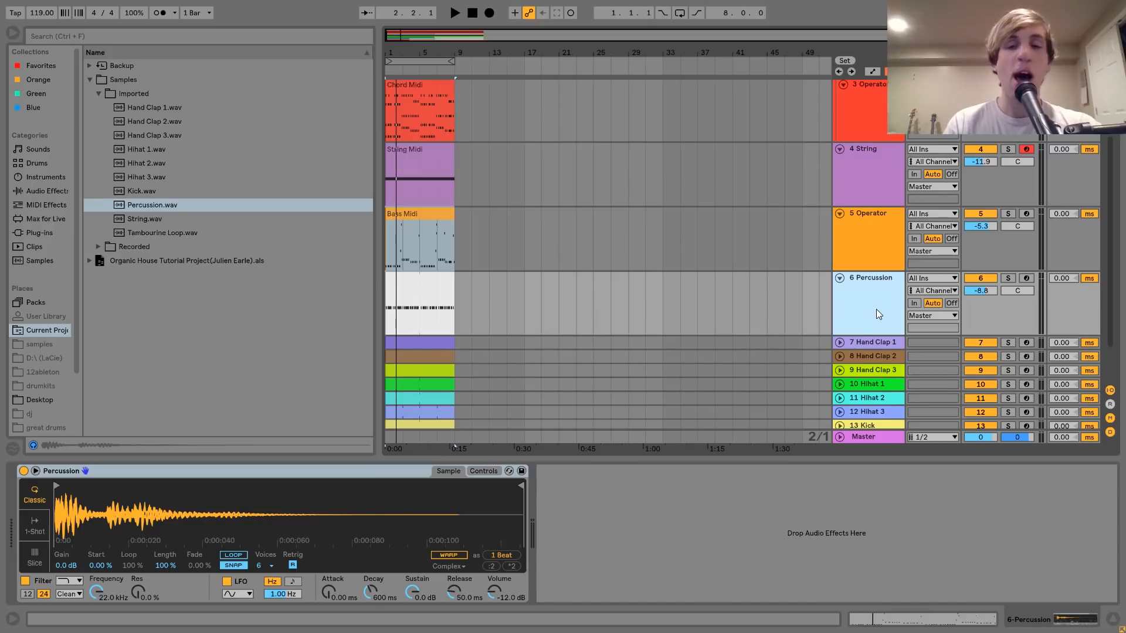
# - Loop the arrangement over the eight-bar Percussion clip, select Percussion.wav in the browser and play the start of the loop
pyautogui.click(409, 292)
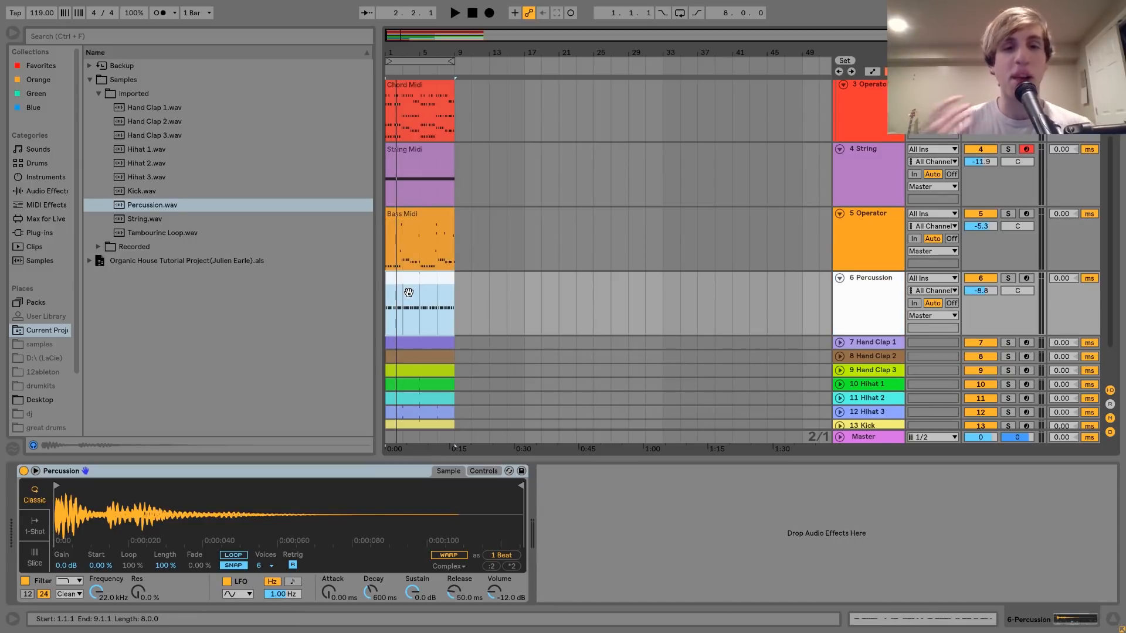
pyautogui.hotkey('ctrl', 'l')
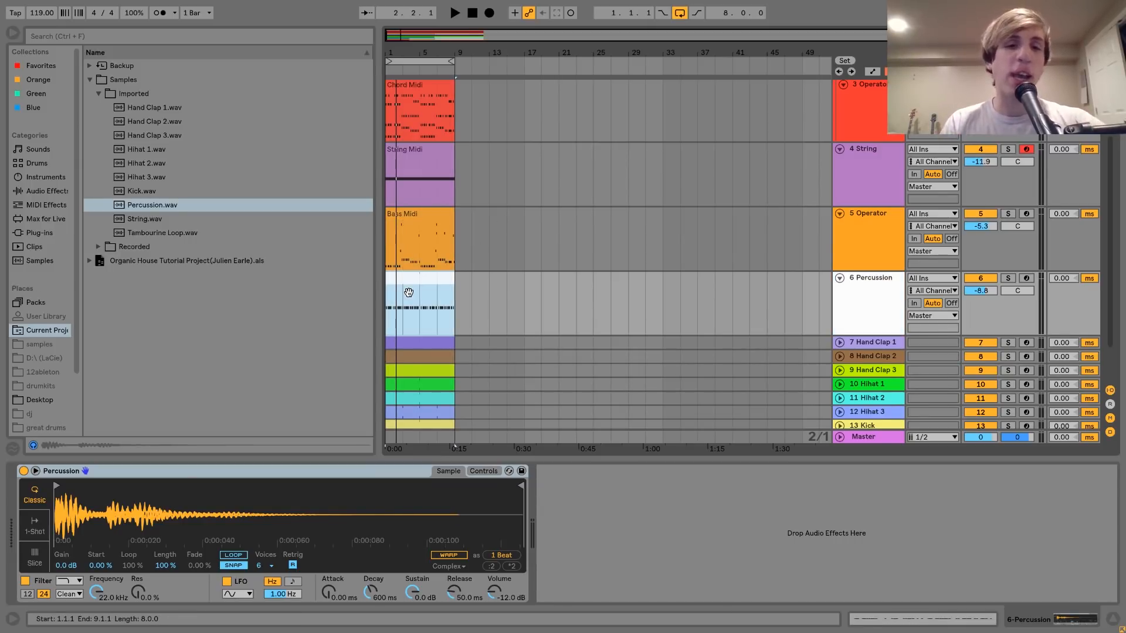
pyautogui.click(142, 202)
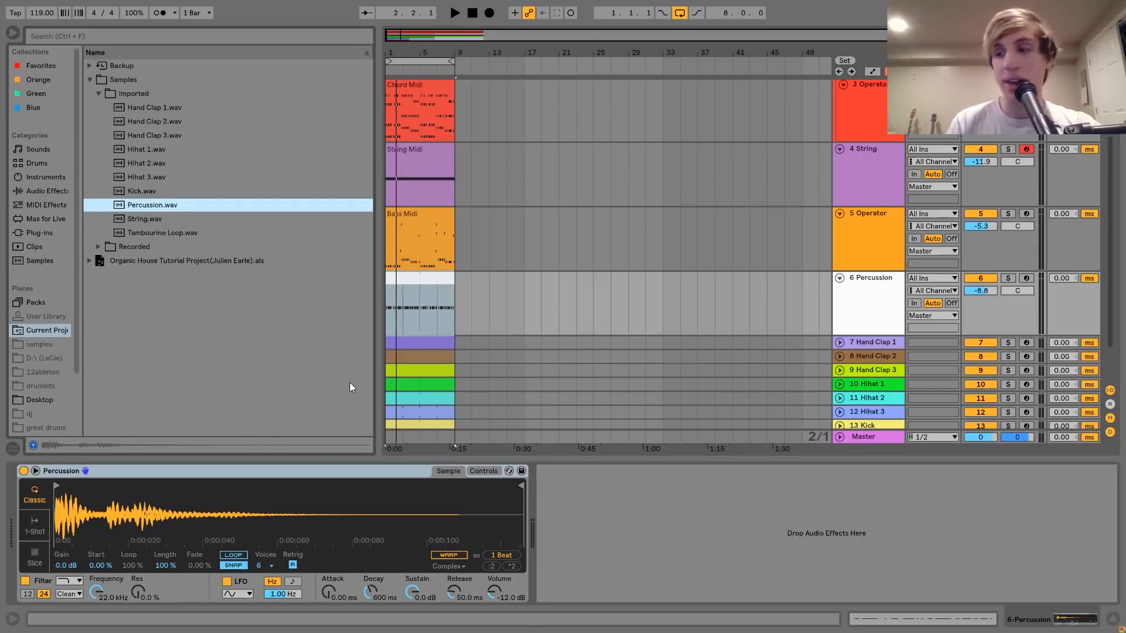
pyautogui.press('space')
pyautogui.press('space')
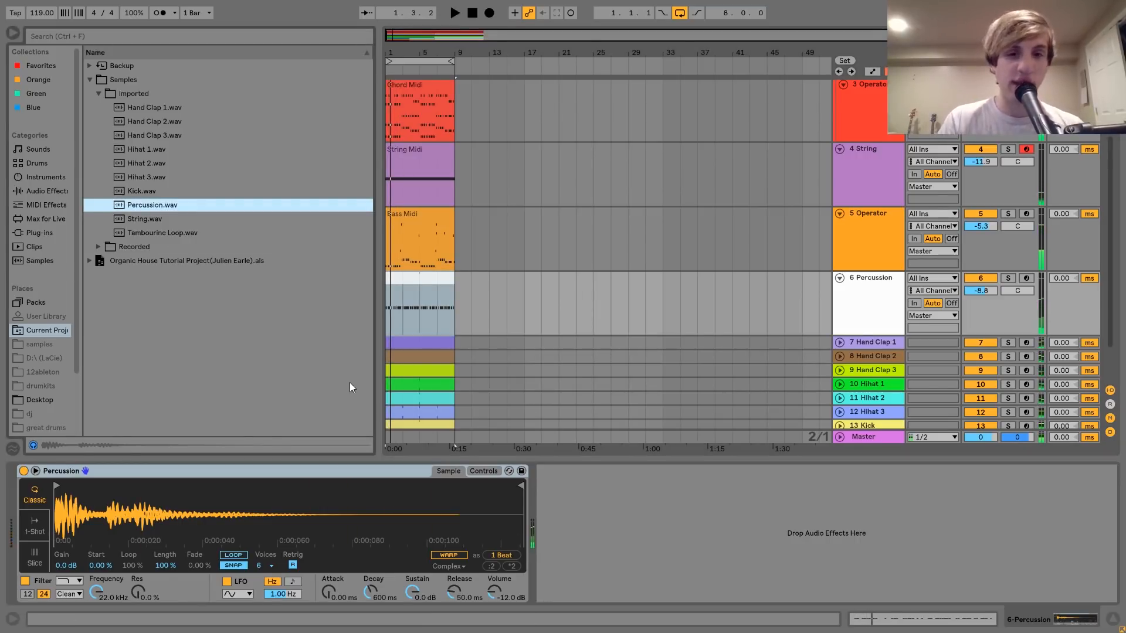
# - Solo tracks 7 Hand Clap 1, 8 Hand Clap 2 and 9 Hand Clap 3, show Hand Clap 3's device and play them together
pyautogui.click(890, 344)
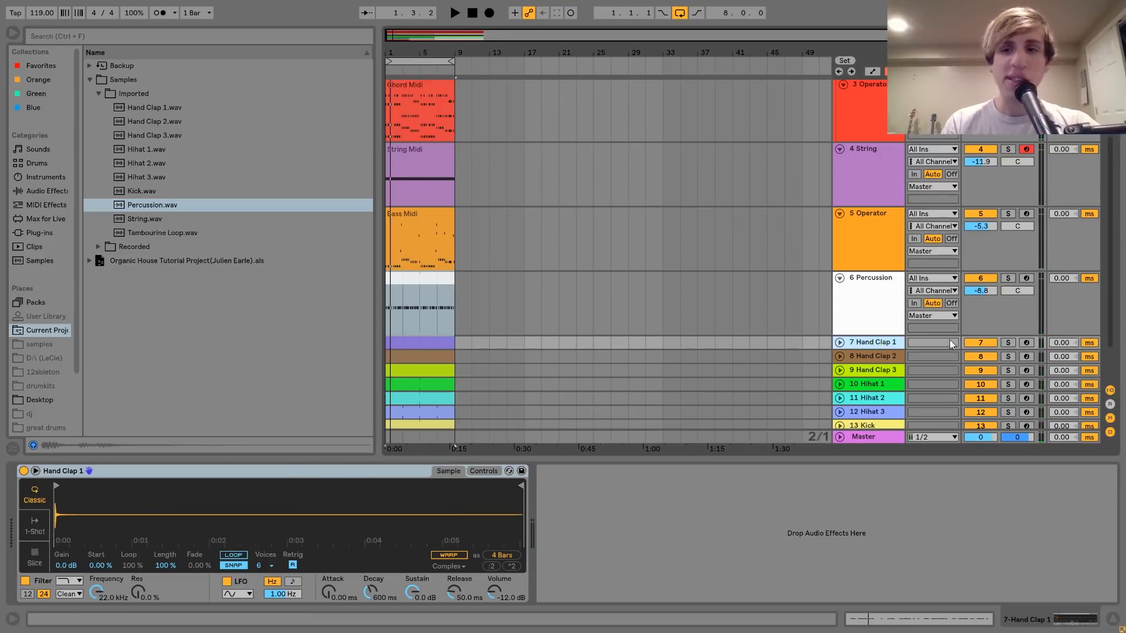
pyautogui.moveTo(1014, 341); pyautogui.dragTo(1007, 373)
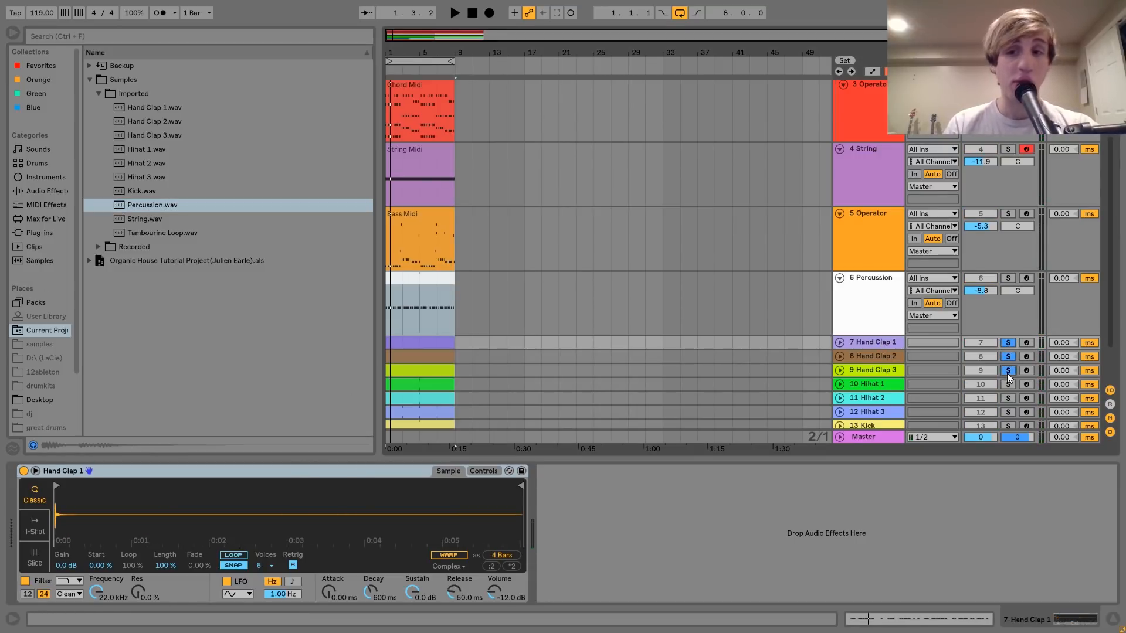
pyautogui.click(863, 370)
pyautogui.press('space')
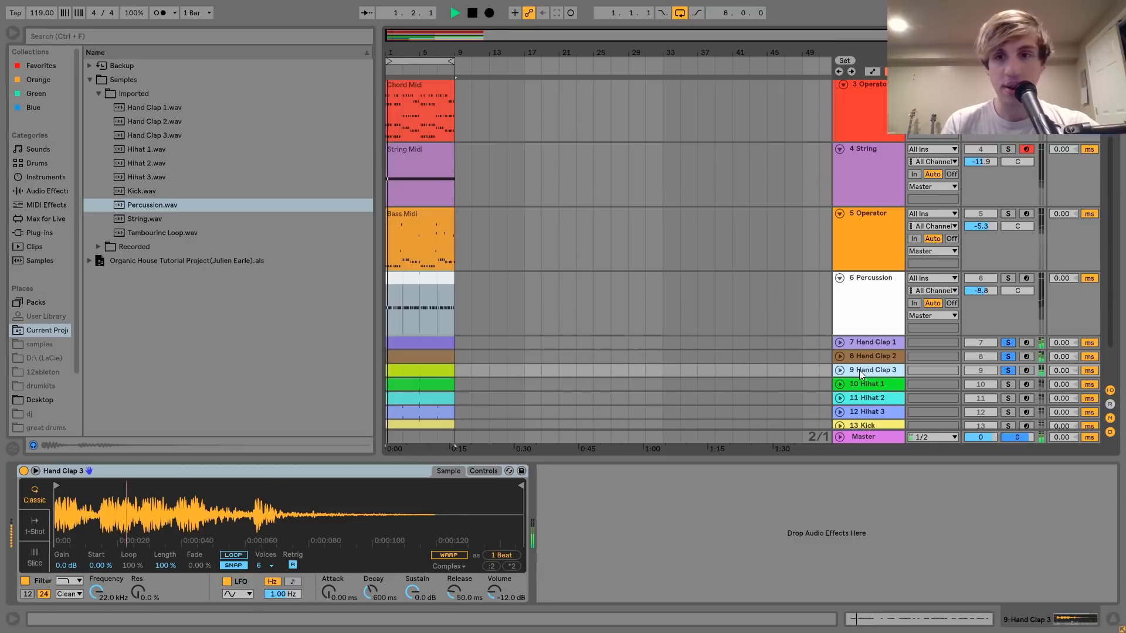
# - Solo tracks 7 Hand Clap 1, 8 Hand Clap 2 and 9 Hand Clap 3 one at a time and play each on its own
pyautogui.scroll(-2, 860, 364)
pyautogui.press('space')
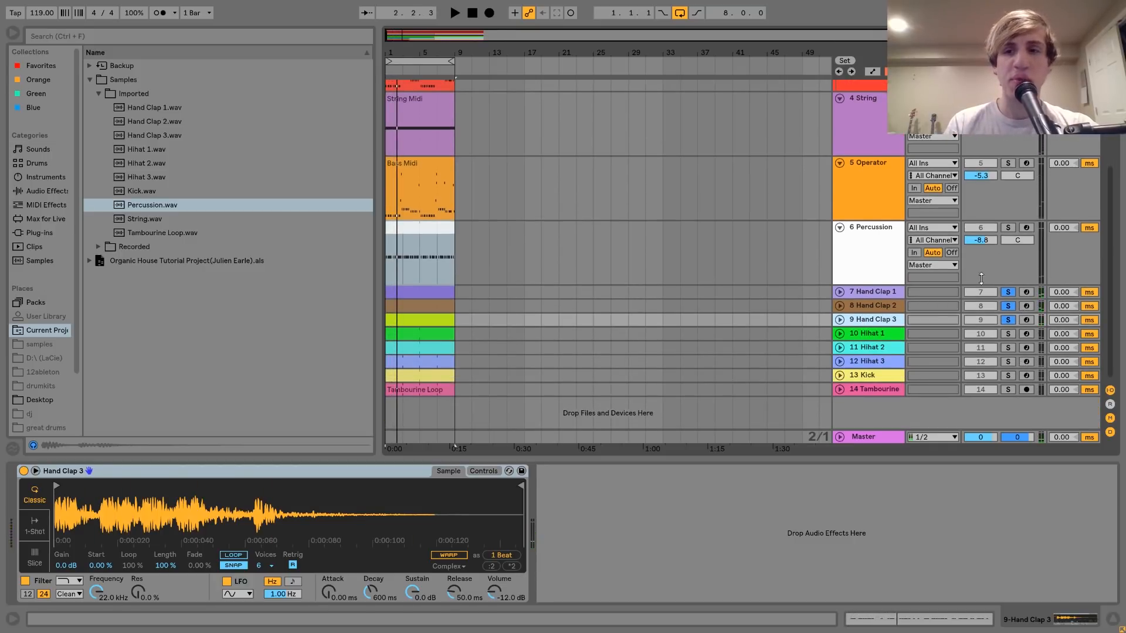
pyautogui.click(1007, 294)
pyautogui.press('space')
pyautogui.click(1007, 293)
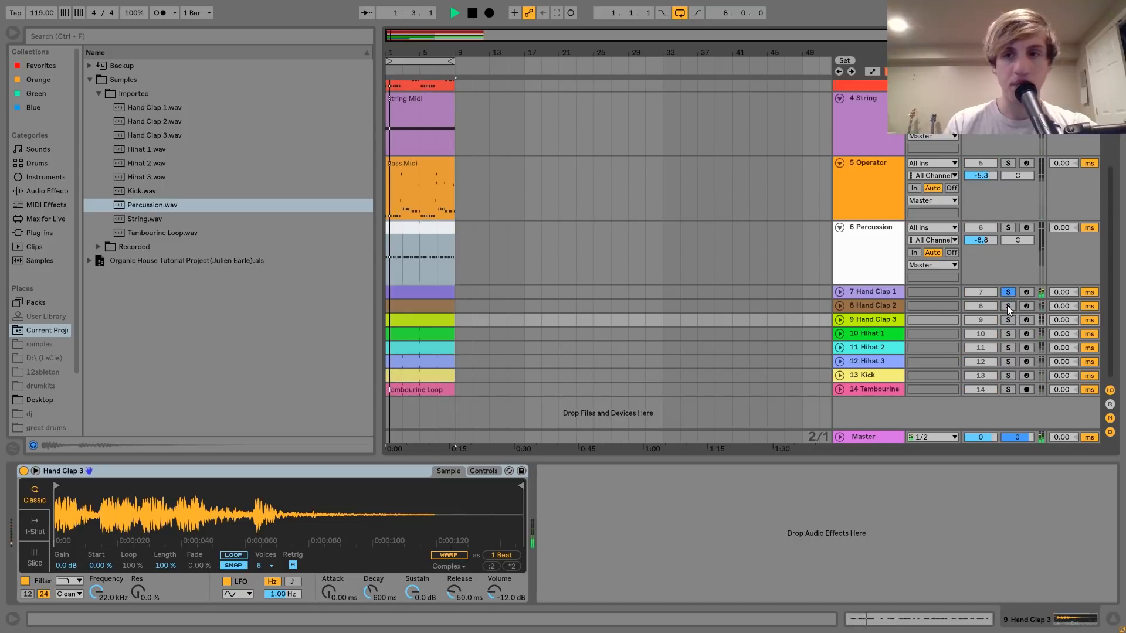
pyautogui.click(1007, 306)
pyautogui.click(1008, 320)
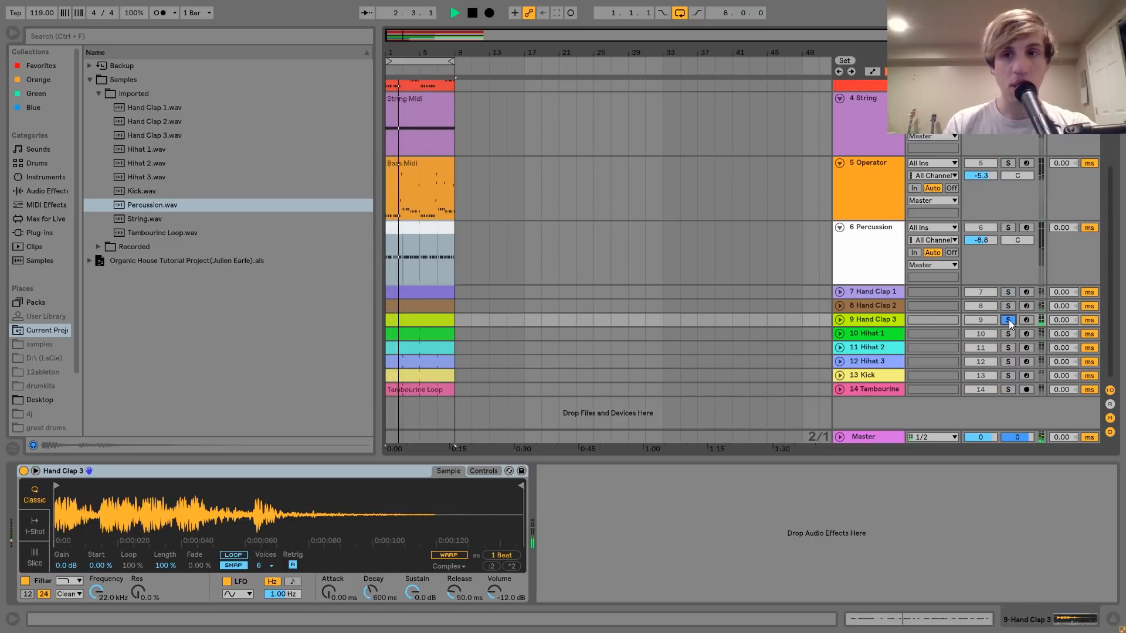
pyautogui.press('space')
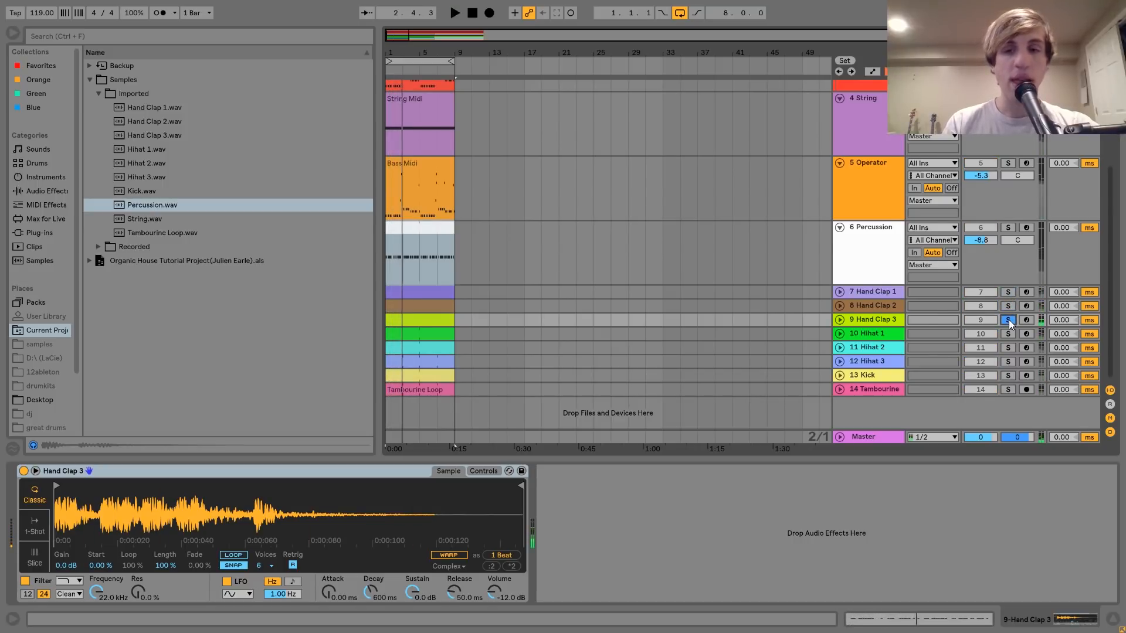
# - Unfold the three hand clap tracks to show their volume and panning, and solo all three together
pyautogui.click(839, 320)
pyautogui.click(840, 306)
pyautogui.click(839, 291)
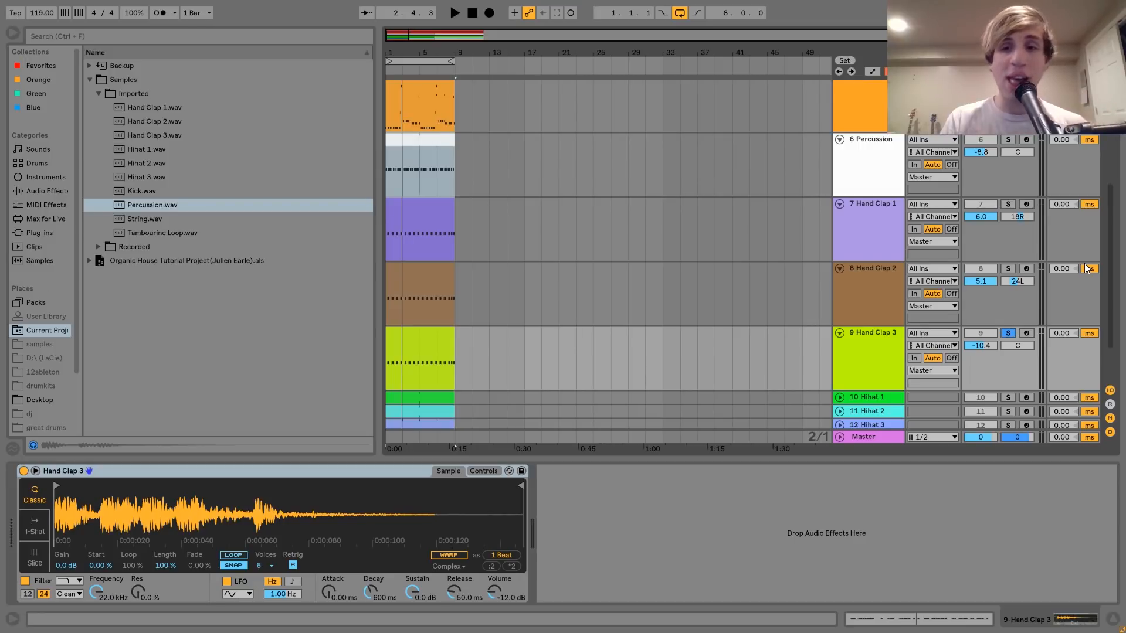
pyautogui.scroll(-2, 1085, 269)
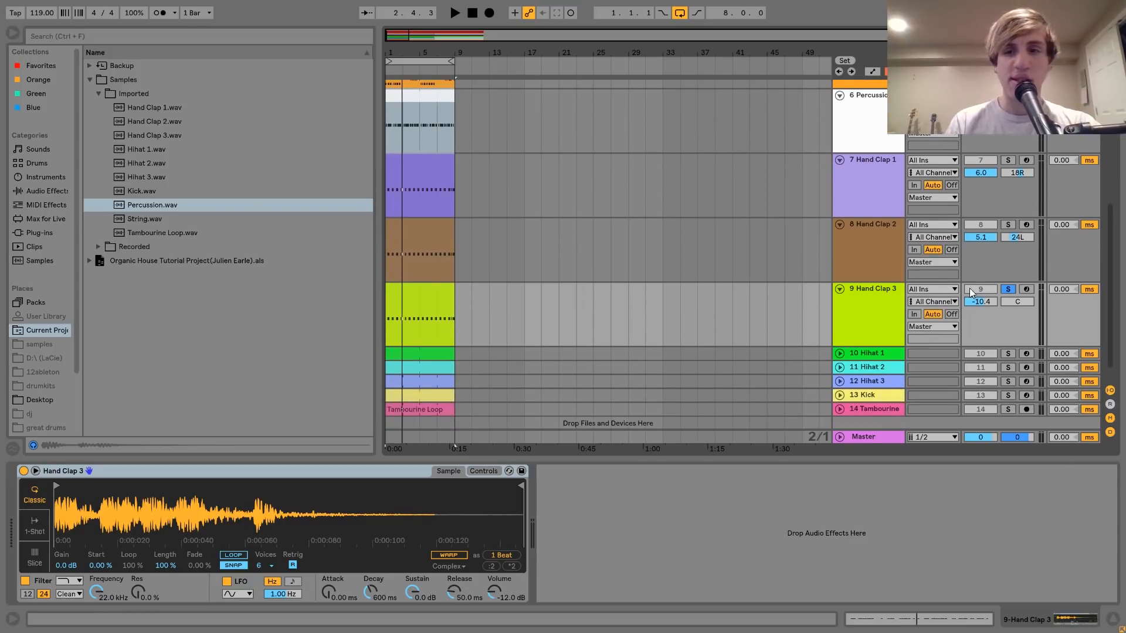
pyautogui.click(1008, 224)
pyautogui.click(1008, 160)
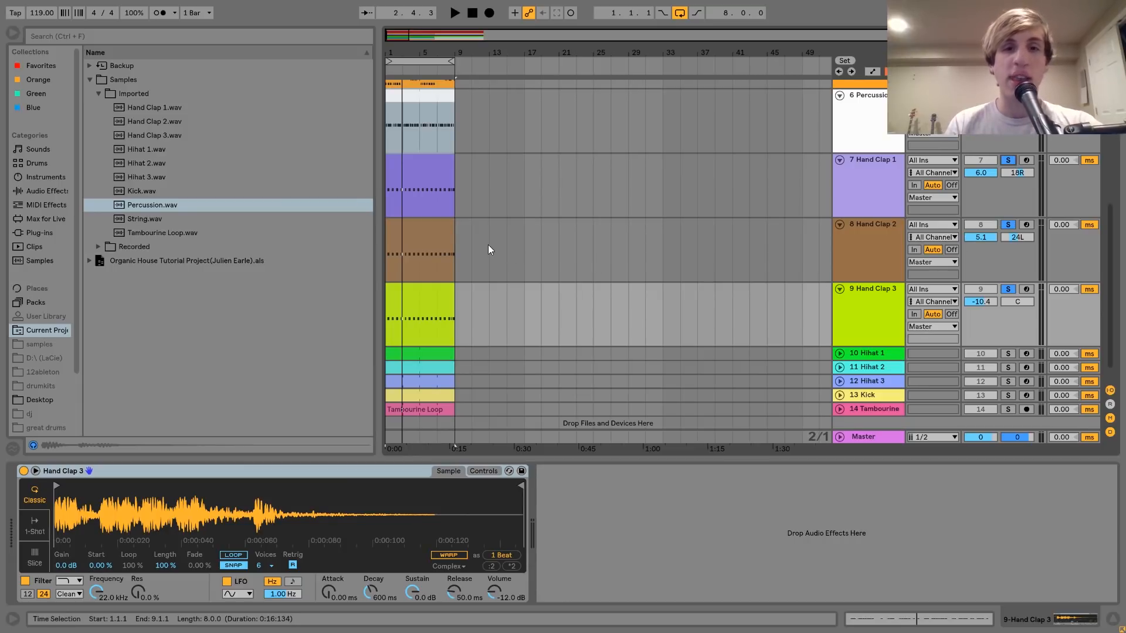
# - Show Hand Clap 2's device, zoom in on the start of its sample and unsolo the hand claps
pyautogui.click(863, 268)
pyautogui.moveTo(60, 512); pyautogui.dragTo(60, 537)
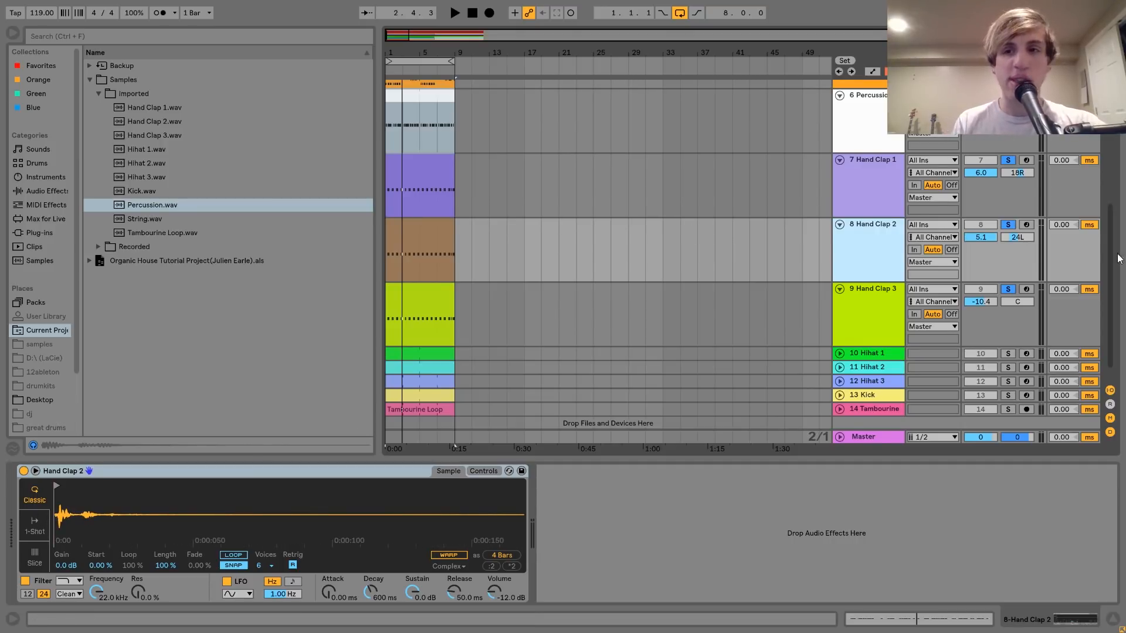
pyautogui.click(1006, 224)
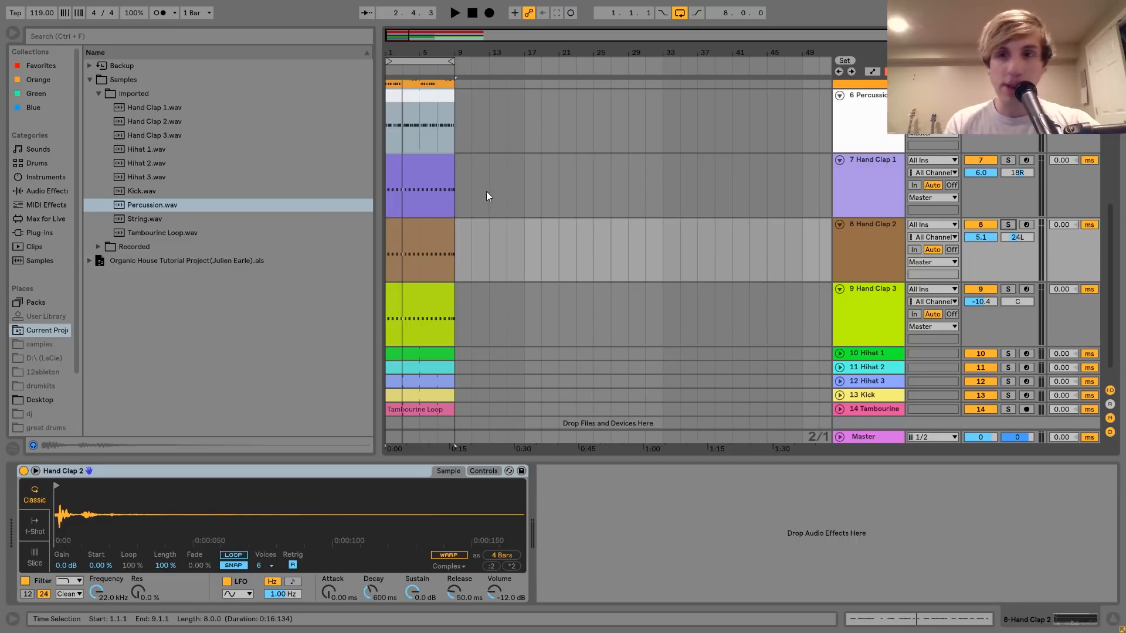
# - Open Hand Clap 1's clip, examine the C3 notes in its first two bars, restore the deleted note and show the track's device
pyautogui.doubleClick(442, 159)
pyautogui.moveTo(241, 339); pyautogui.dragTo(324, 420)
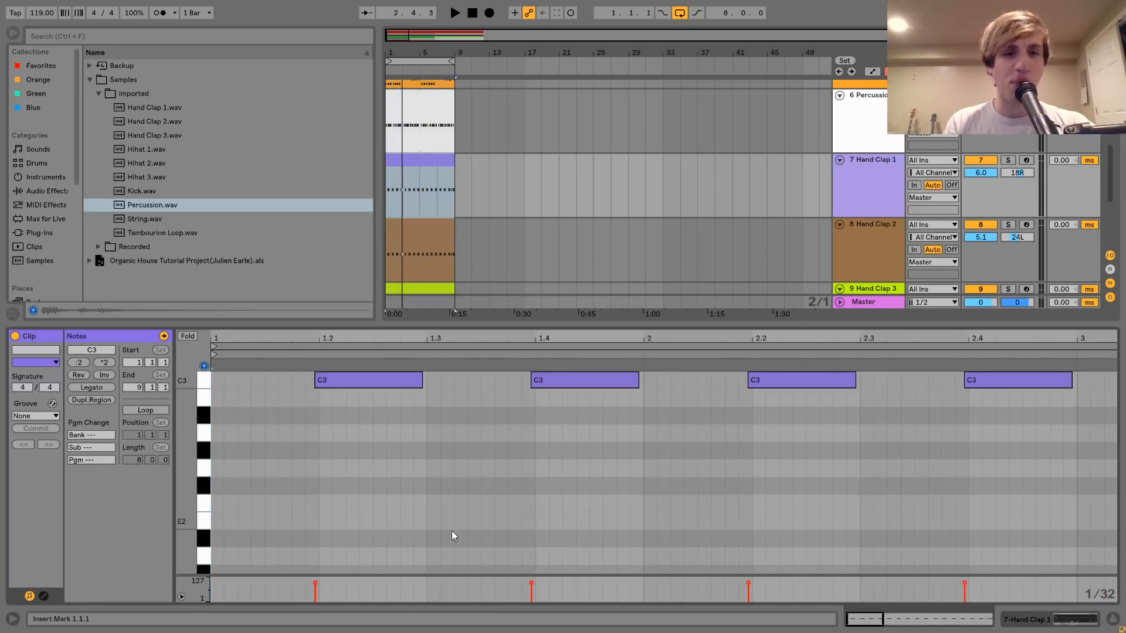
pyautogui.doubleClick(334, 375)
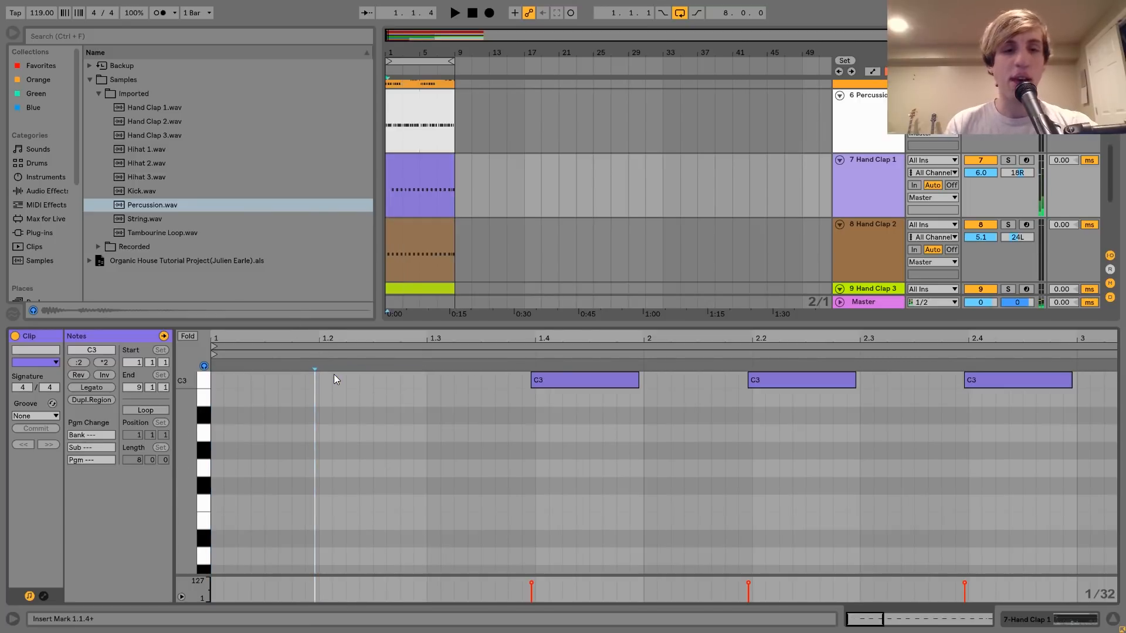
pyautogui.hotkey('ctrl', 'z')
pyautogui.click(885, 167)
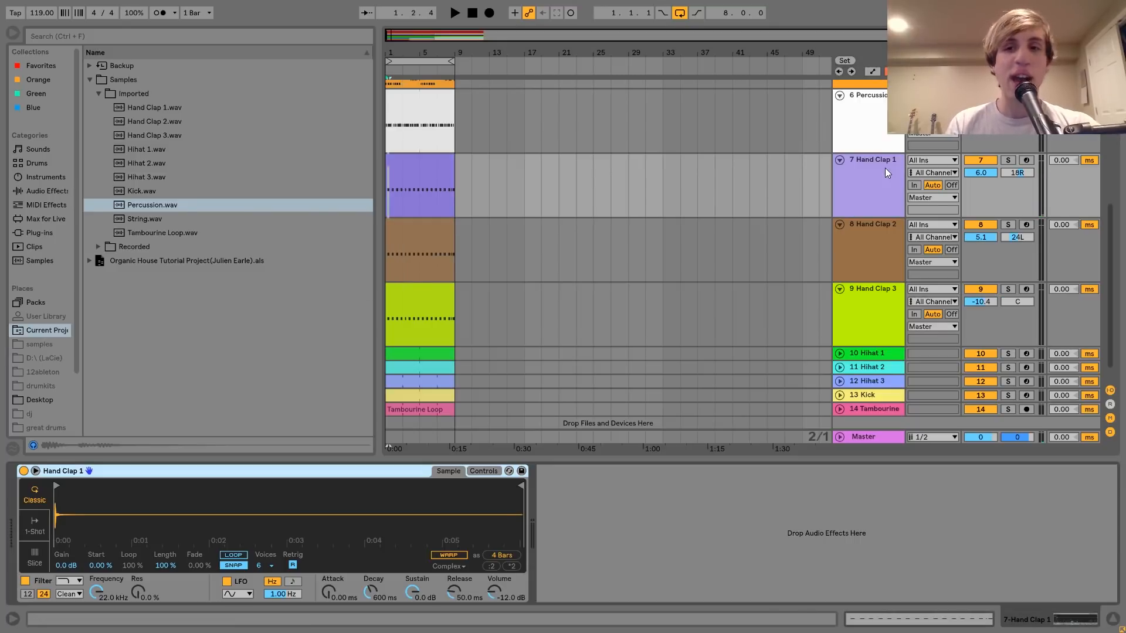
# - Solo the three hand clap tracks together with track 13 Kick, play them briefly and unsolo them
pyautogui.click(1008, 160)
pyautogui.keyDown('ctrl'); pyautogui.click(1008, 224); pyautogui.keyUp('ctrl')
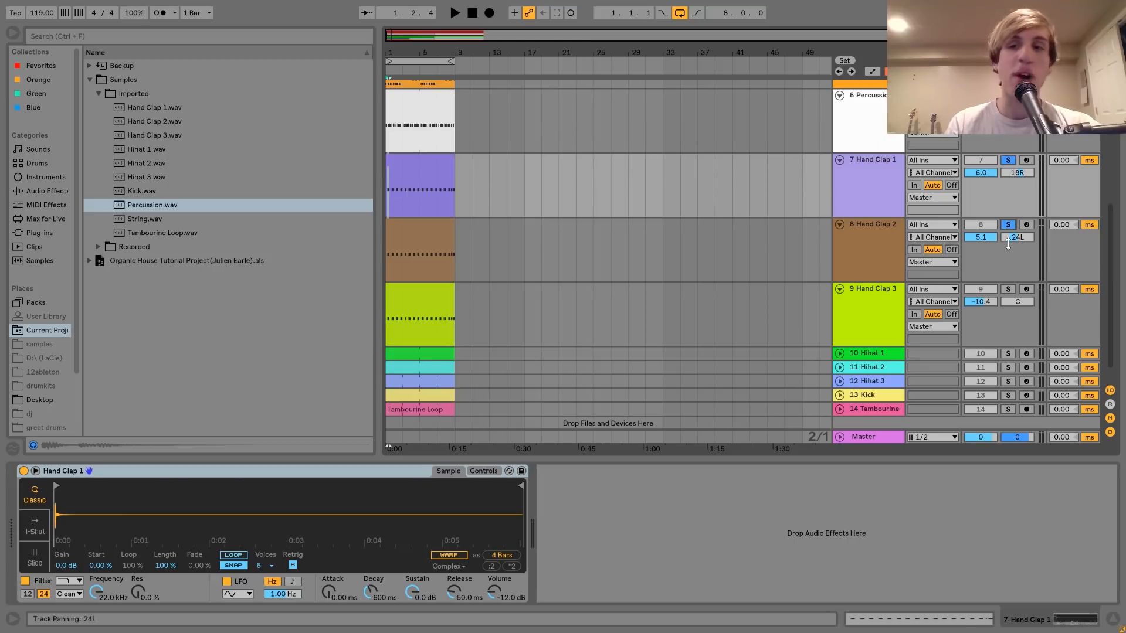
pyautogui.keyDown('ctrl'); pyautogui.click(1008, 289); pyautogui.keyUp('ctrl')
pyautogui.press('space')
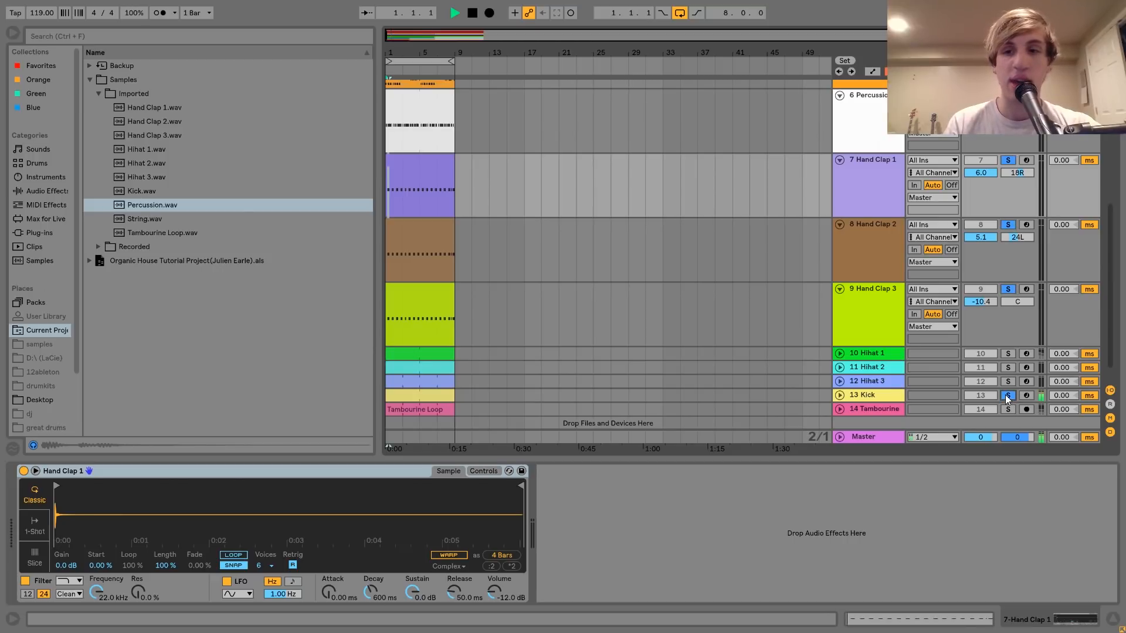
pyautogui.press('space')
pyautogui.click(1005, 396)
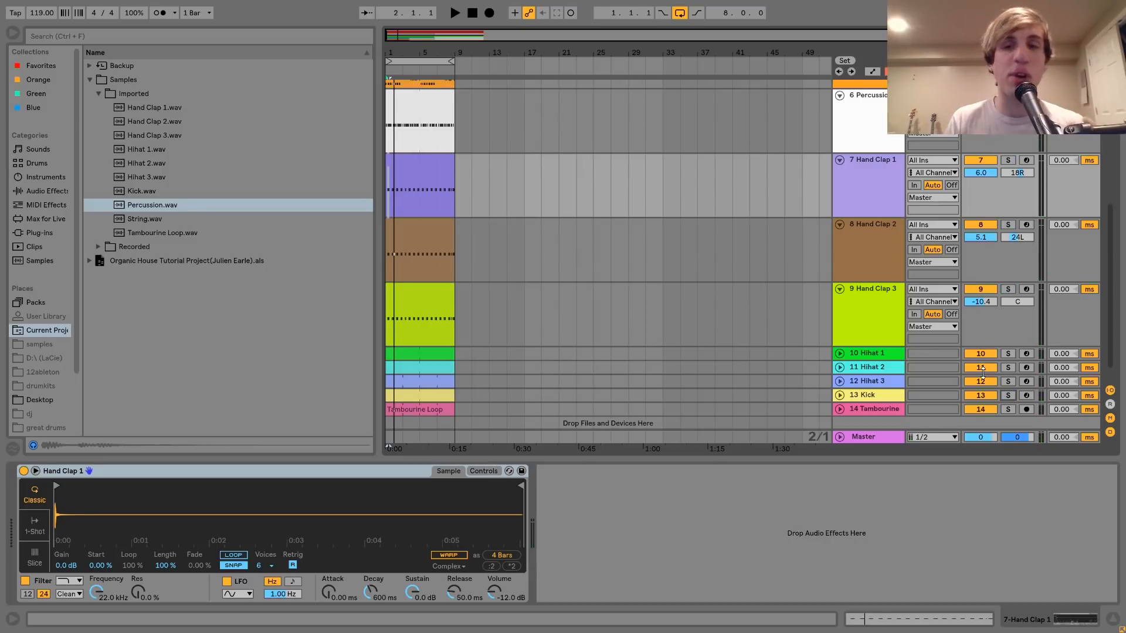
# - Show Hihat 1's device, solo tracks 10 Hihat 1, 11 Hihat 2 and 12 Hihat 3 and play them together
pyautogui.click(896, 326)
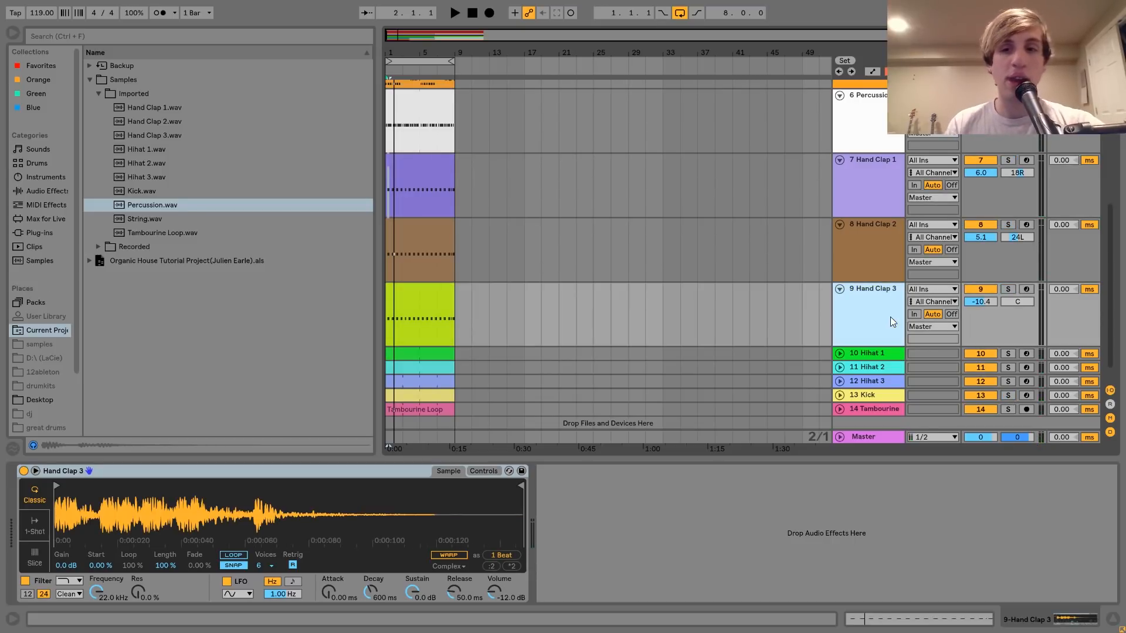
pyautogui.click(871, 354)
pyautogui.click(1014, 353)
pyautogui.keyDown('ctrl'); pyautogui.click(1008, 368); pyautogui.keyUp('ctrl')
pyautogui.keyDown('ctrl'); pyautogui.click(1008, 382); pyautogui.keyUp('ctrl')
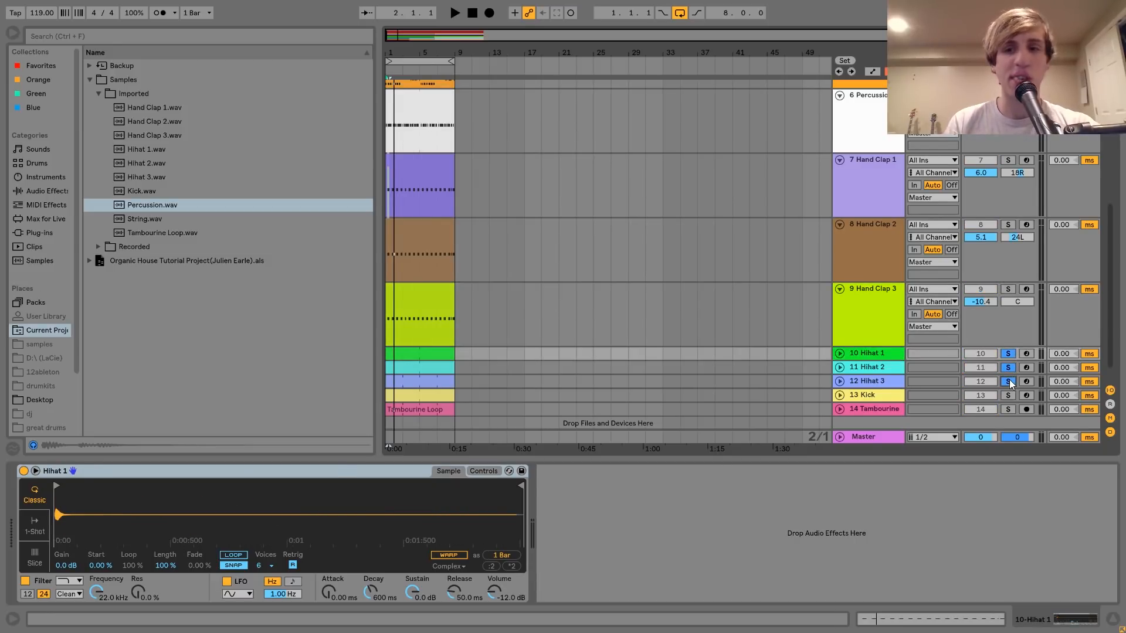
pyautogui.scroll(-1, 1010, 384)
pyautogui.press('space')
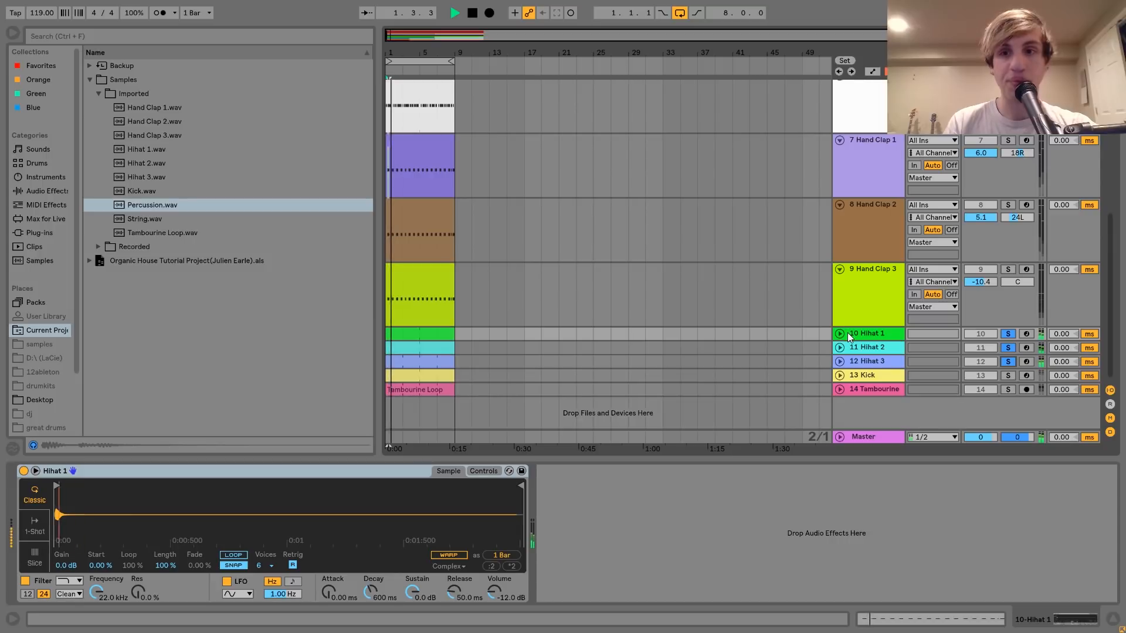
pyautogui.press('space')
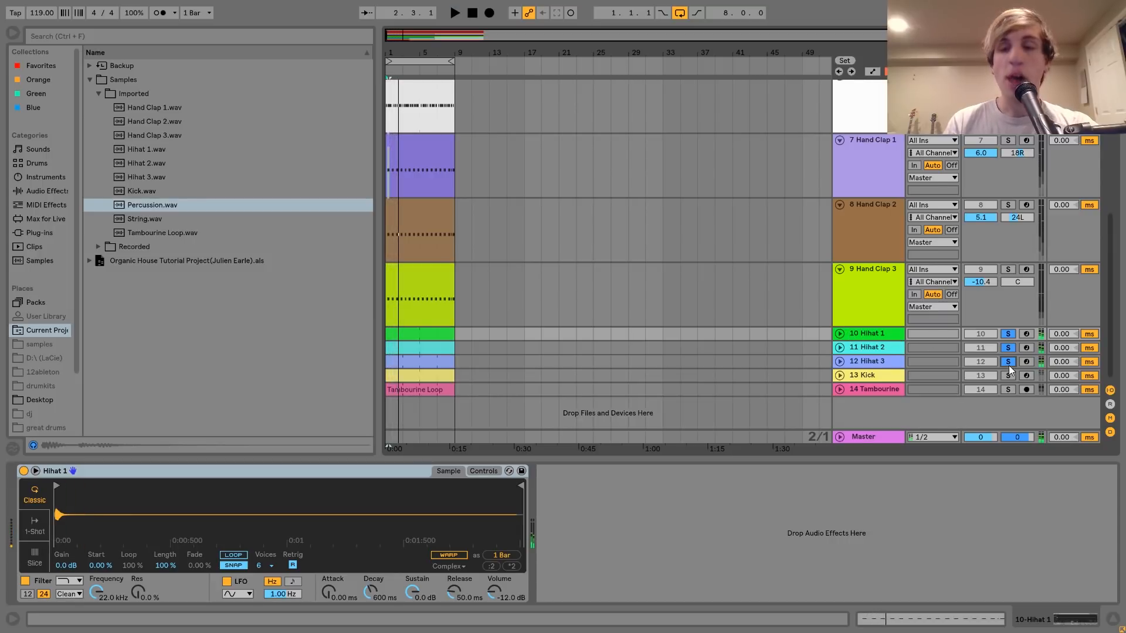
# - Unsolo Hihat 1 and Hihat 2, show Hihat 3's device and play Hihat 3 alone
pyautogui.click(1009, 347)
pyautogui.click(1009, 322)
pyautogui.click(1008, 334)
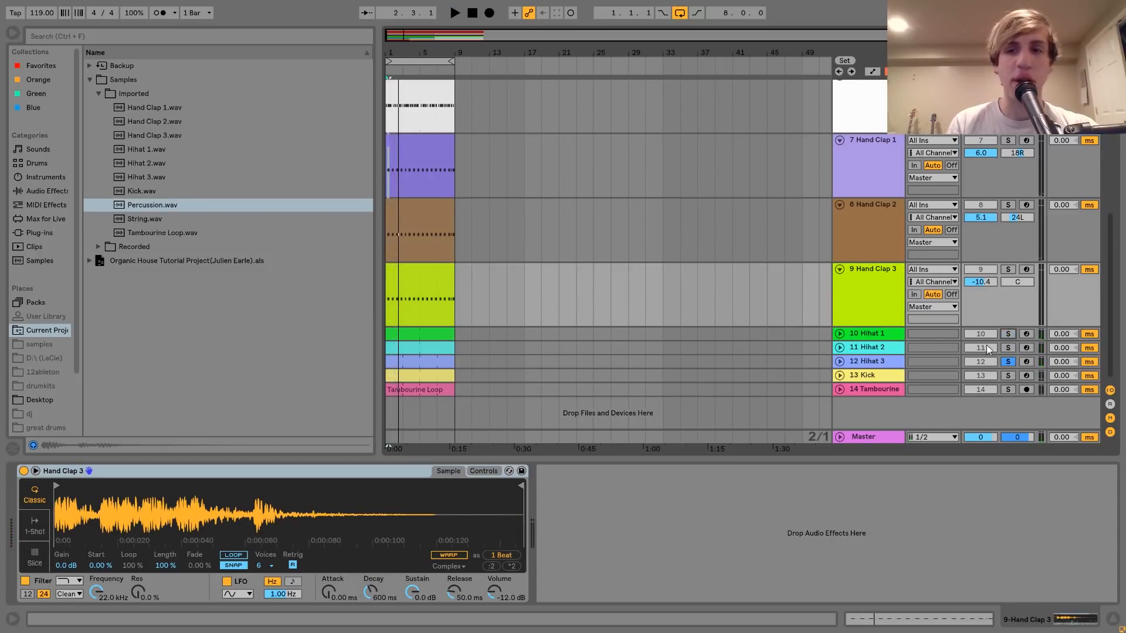
pyautogui.click(853, 362)
pyautogui.press('space')
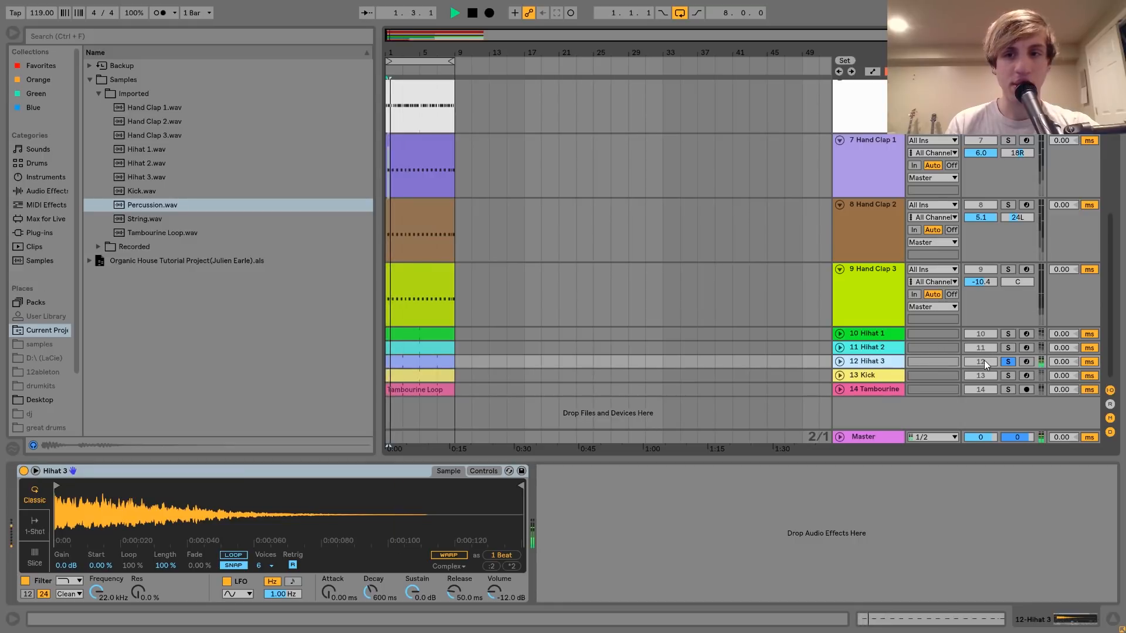
pyautogui.press('space')
# - Solo Hihat 1 and Hihat 2 without Hihat 3, unfold track 11 Hihat 2, play the pair and unsolo them
pyautogui.click(1008, 348)
pyautogui.press('space')
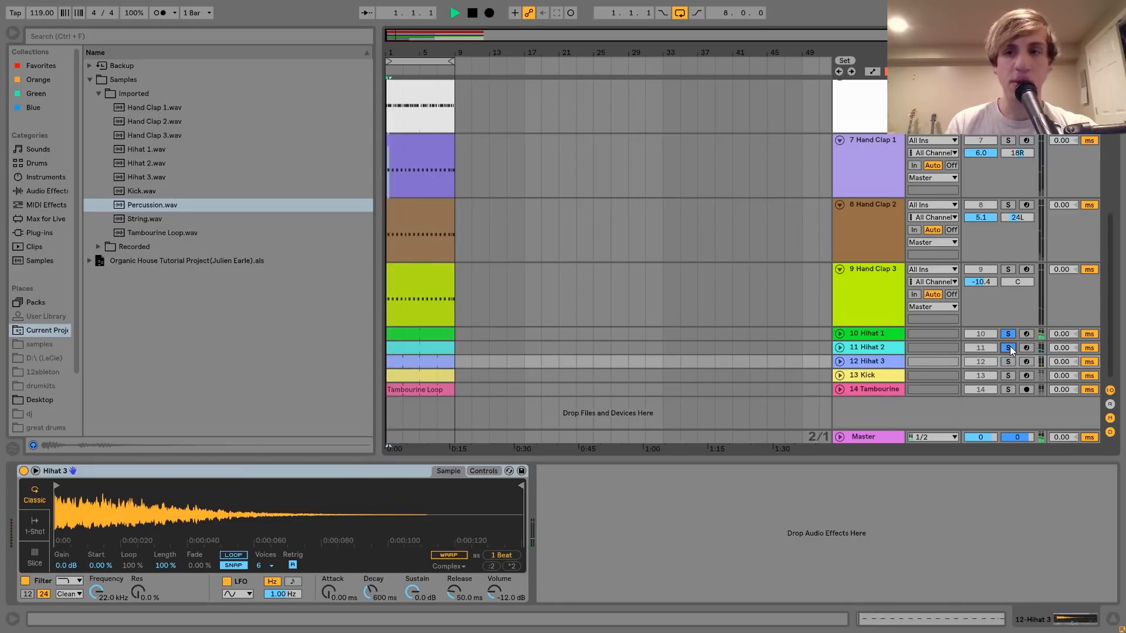
pyautogui.click(840, 347)
pyautogui.press('space')
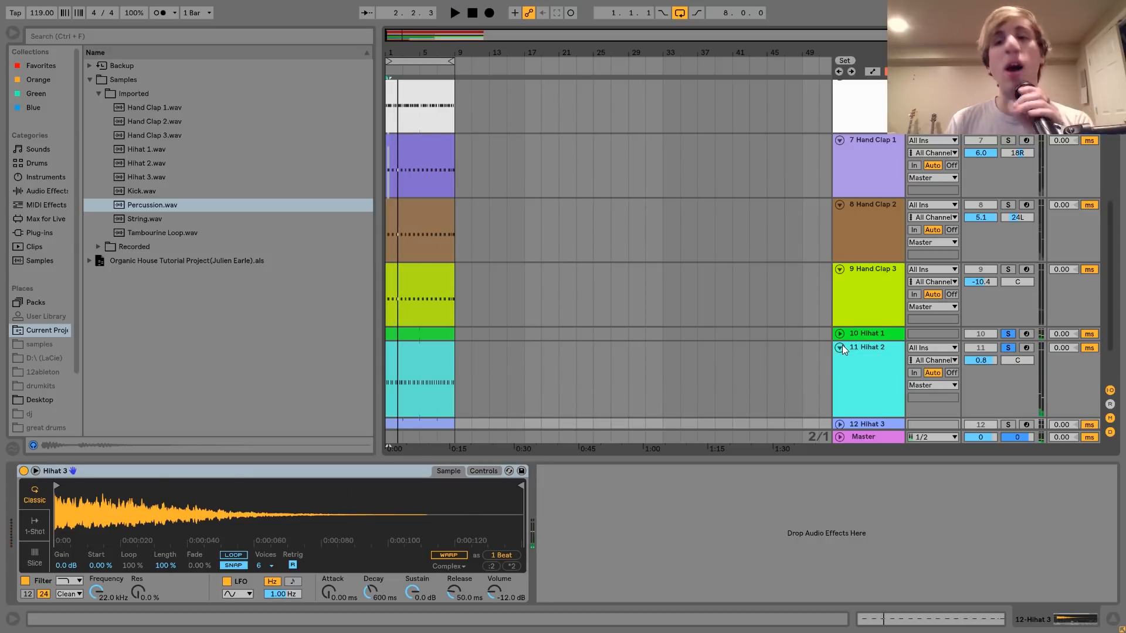
pyautogui.scroll(-2, 946, 322)
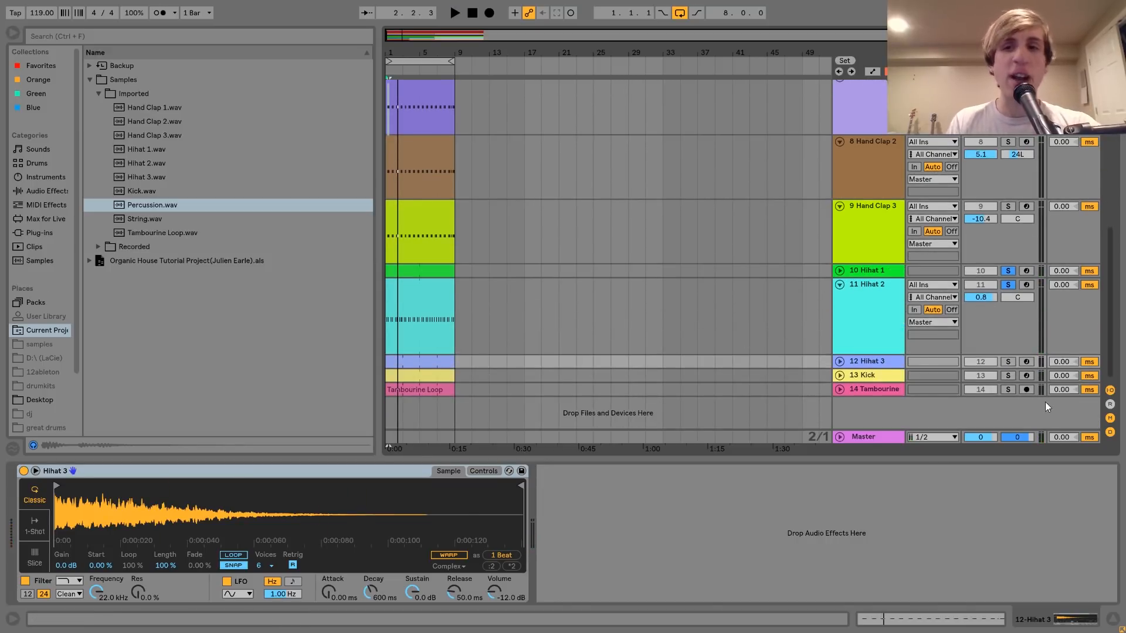
pyautogui.press('space')
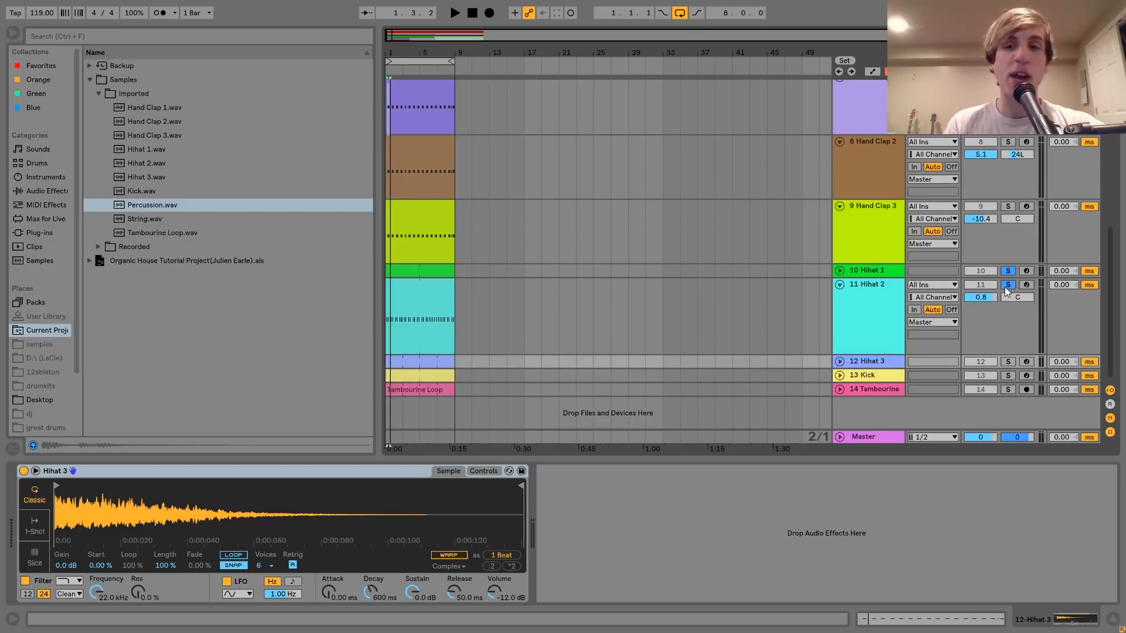
pyautogui.click(1006, 285)
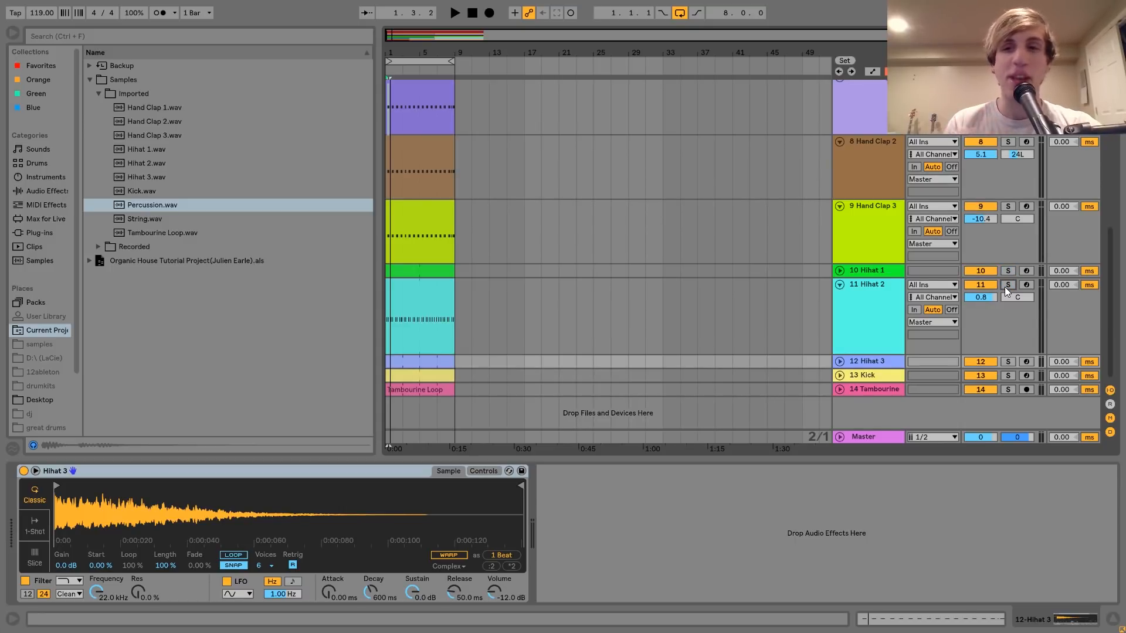
# - Show Hihat 2's device, play the mix with Hihat 1 and Hihat 2 deactivated, and reactivate both tracks
pyautogui.click(871, 288)
pyautogui.press('space')
pyautogui.click(987, 271)
pyautogui.click(984, 285)
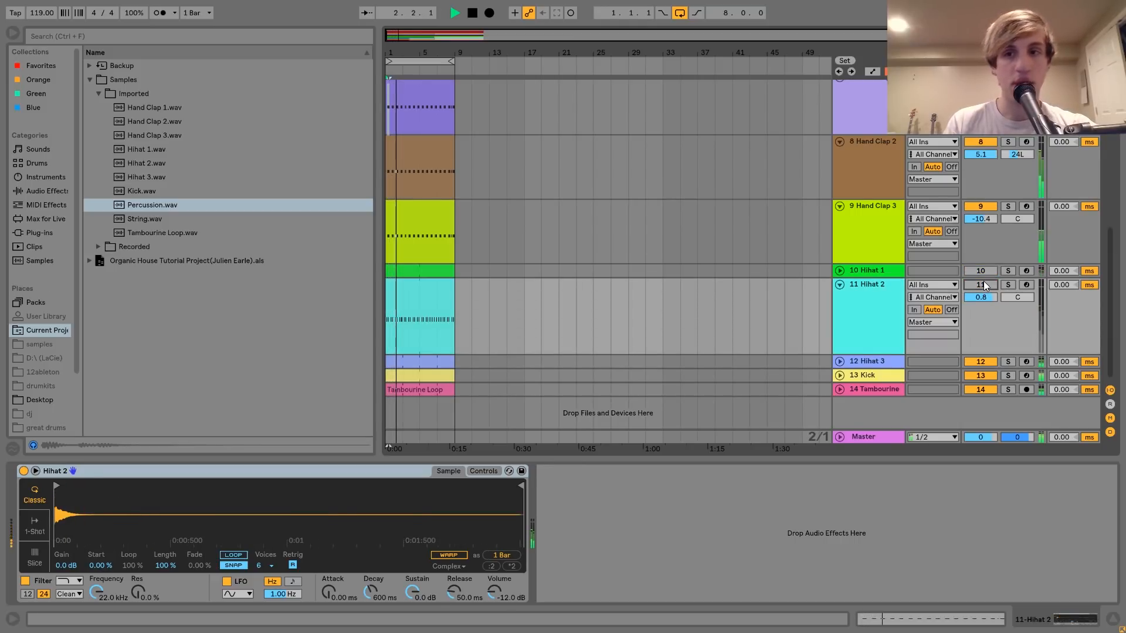
pyautogui.press('space')
pyautogui.click(983, 284)
pyautogui.click(984, 273)
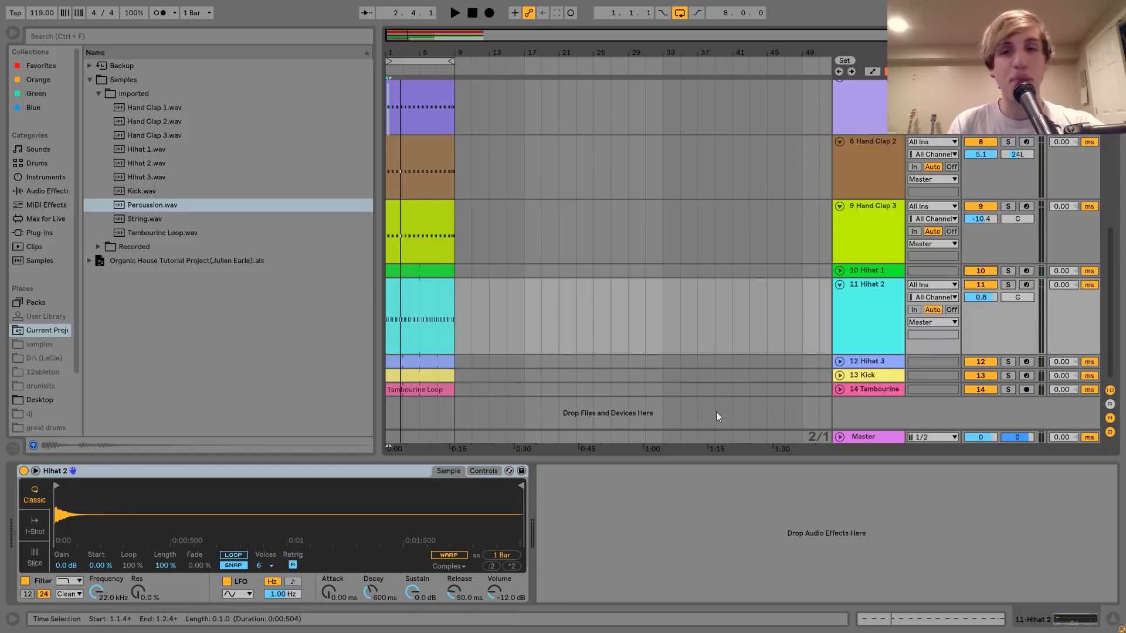
# - Solo track 12 Hihat 3, play it by itself and unsolo it
pyautogui.press('space')
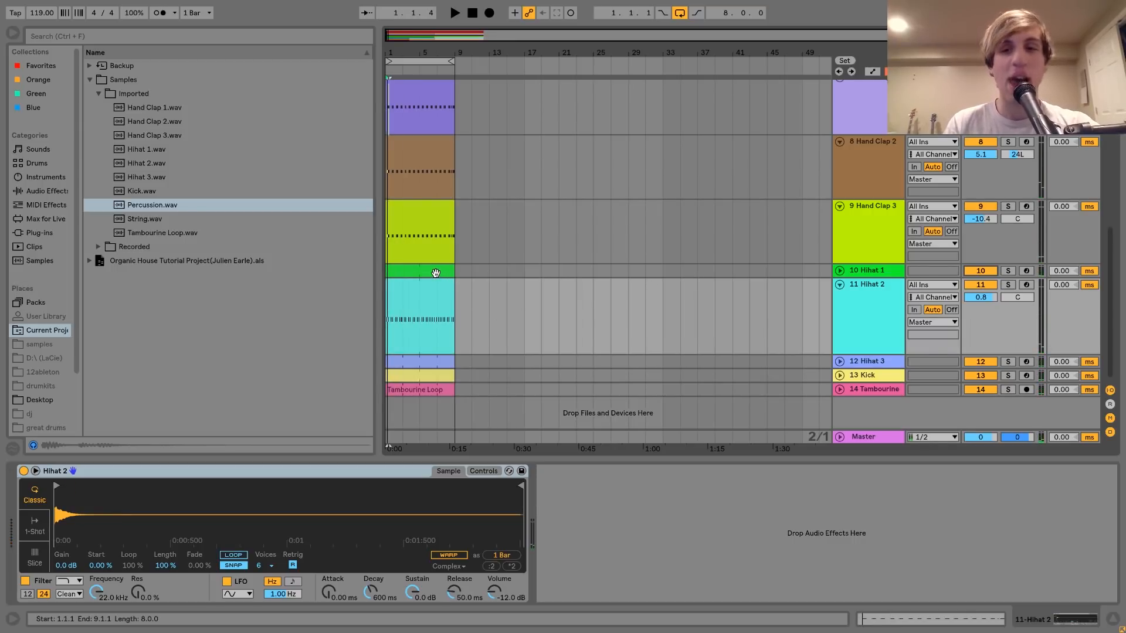
pyautogui.click(1008, 362)
pyautogui.press('space')
pyautogui.click(1010, 361)
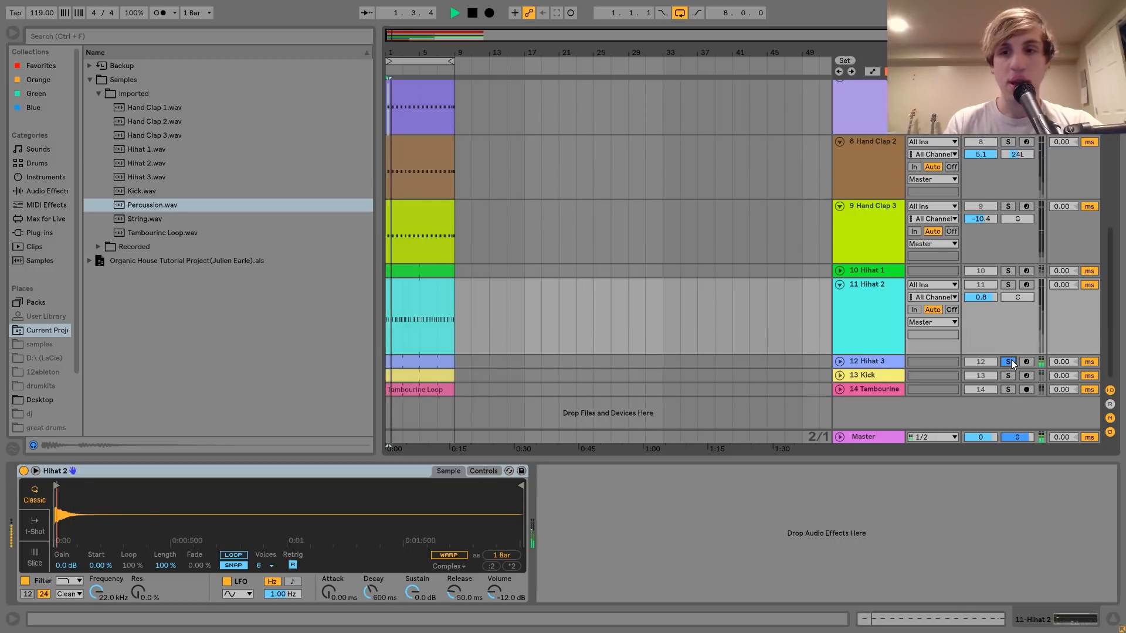
pyautogui.press('space')
# - Play the full mix while switching track 12 Hihat 3 off and on to compare, leaving it active
pyautogui.press('space')
pyautogui.click(981, 362)
pyautogui.press('space')
pyautogui.press('space')
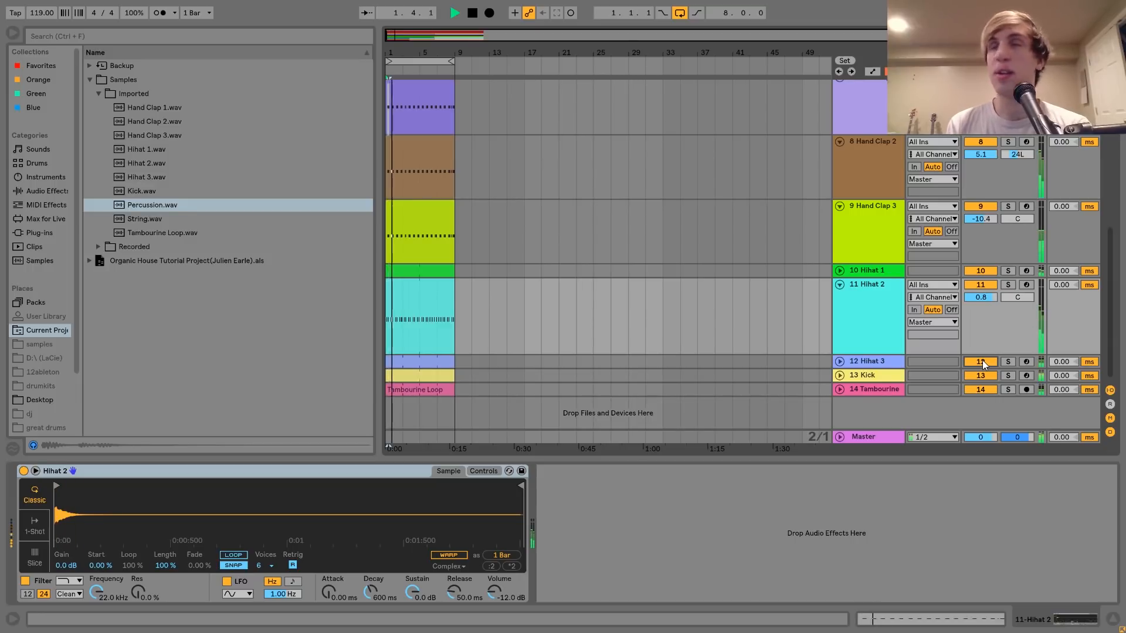
pyautogui.press('space')
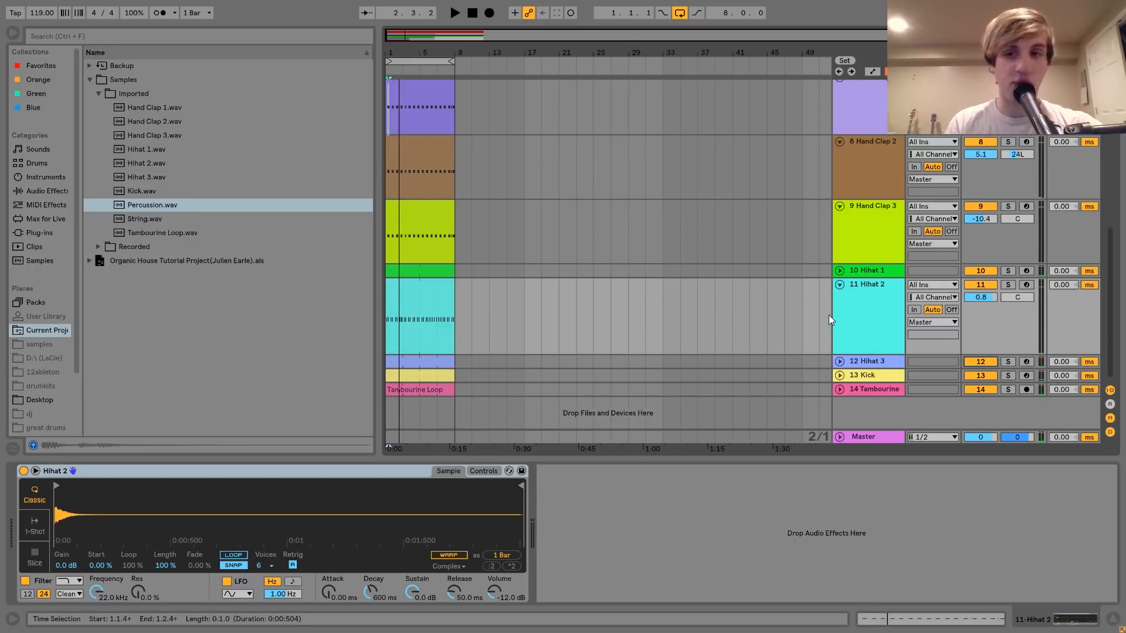
pyautogui.click(840, 285)
pyautogui.click(885, 312)
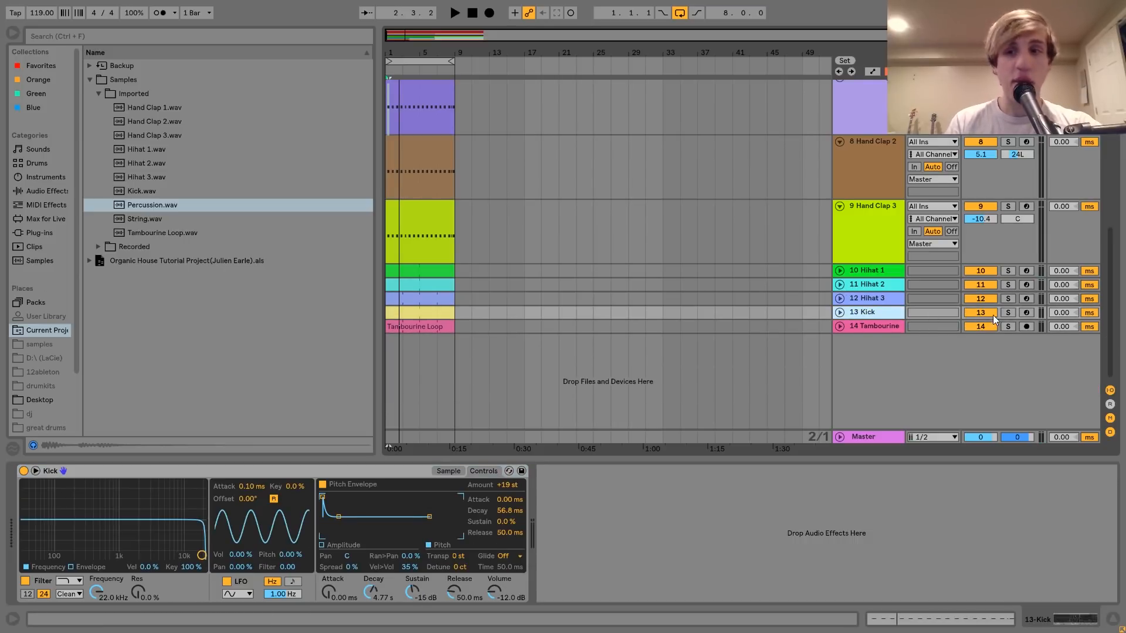
pyautogui.click(1008, 313)
pyautogui.press('space')
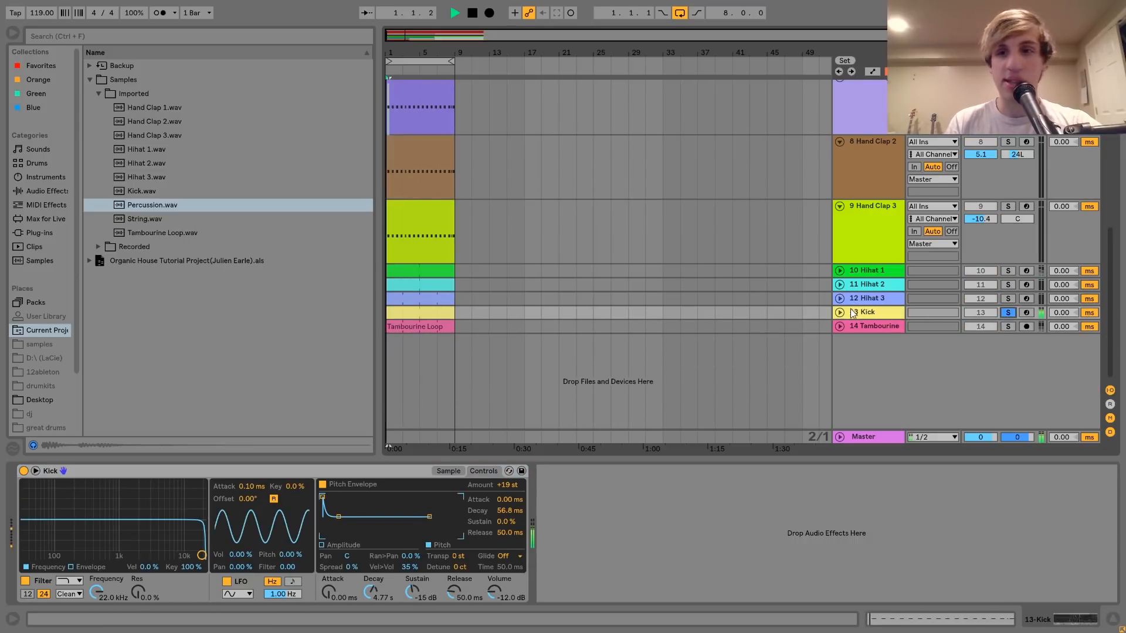
pyautogui.click(840, 312)
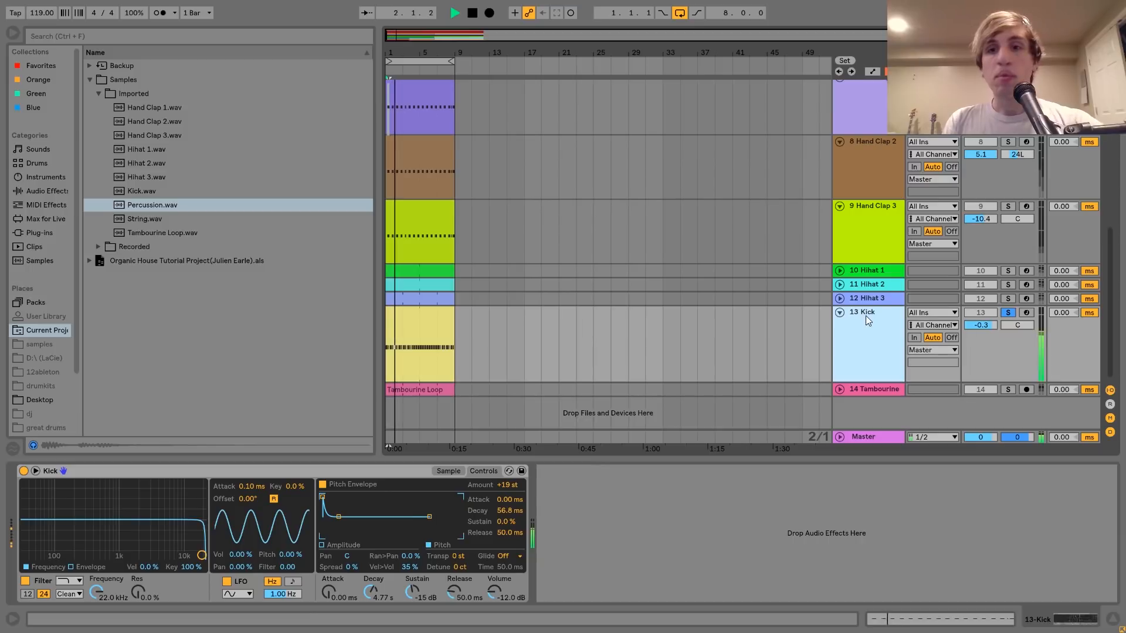
# - Stop playback, show the Kick's sample waveform and preview Kick.wav from the imported samples
pyautogui.press('space')
pyautogui.click(447, 471)
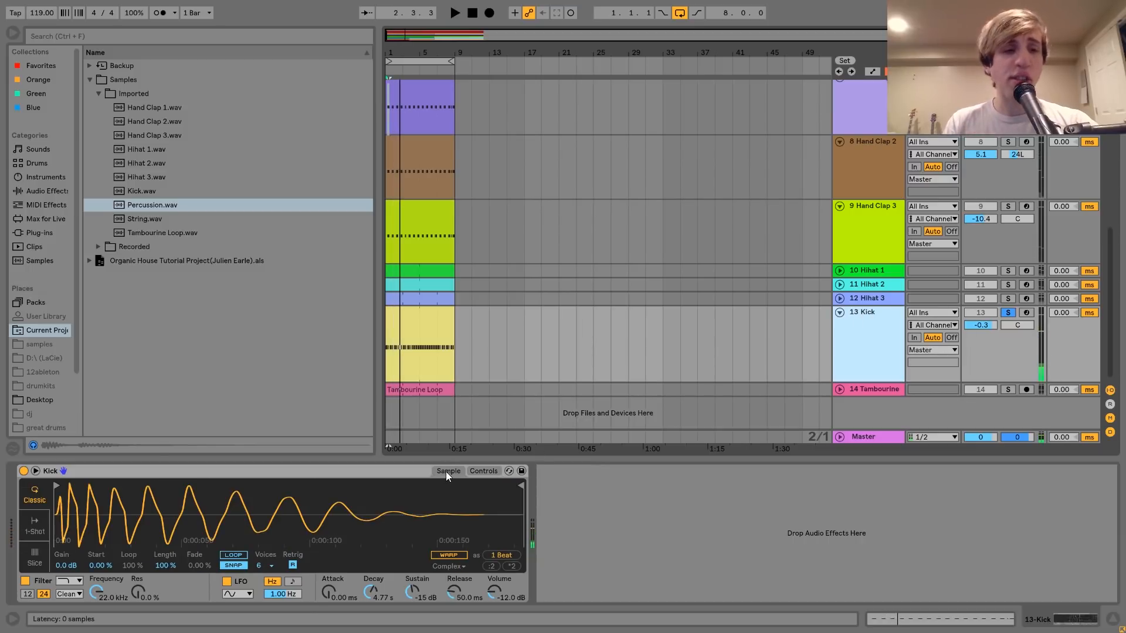
pyautogui.click(149, 192)
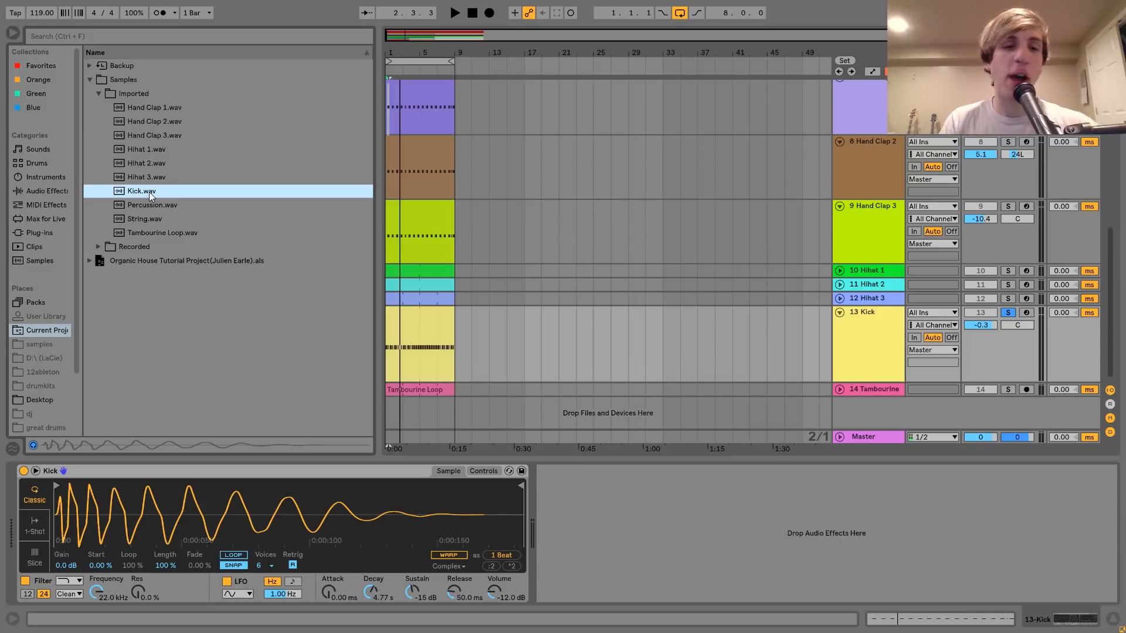
# - Examine the Kick's amplitude and pitch envelopes in the instrument controls and play the soloed Kick briefly
pyautogui.click(483, 471)
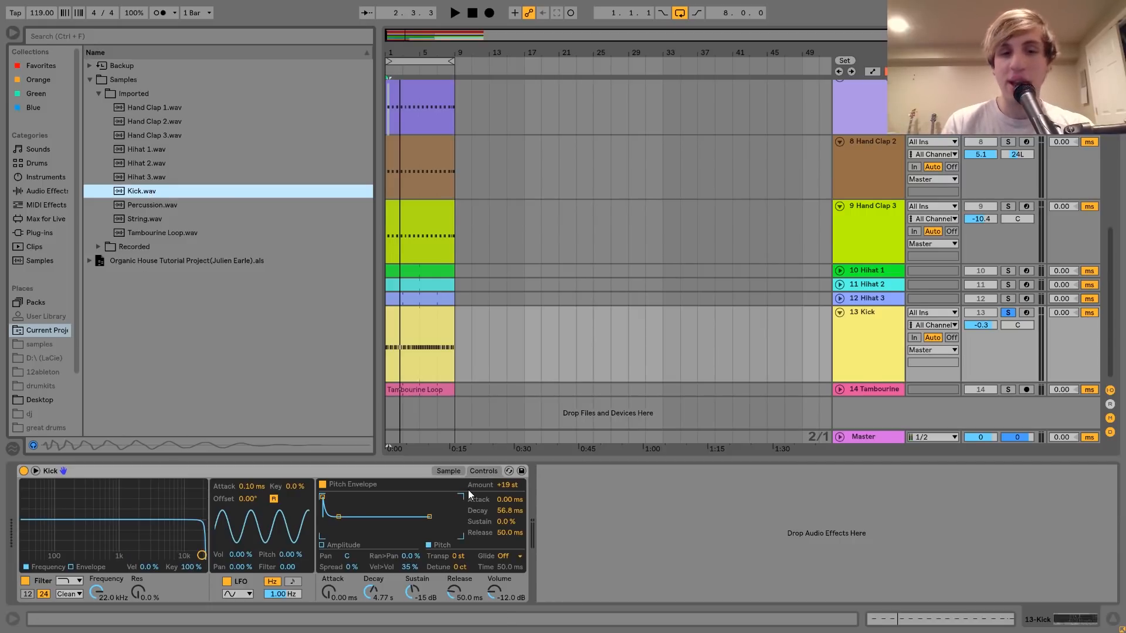
pyautogui.click(329, 546)
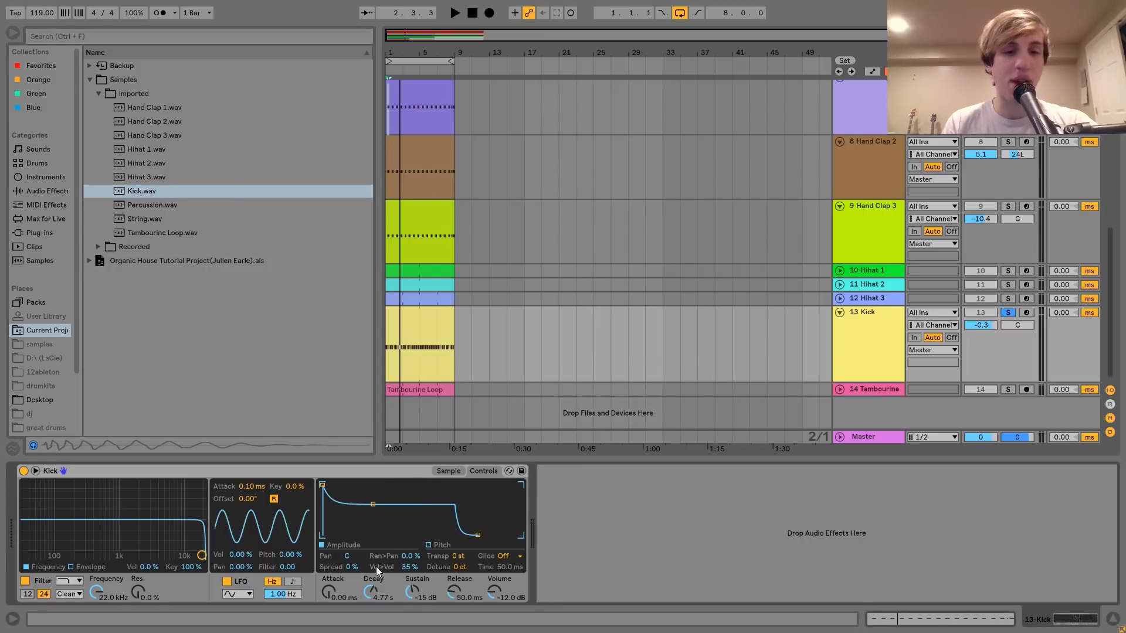
pyautogui.click(448, 545)
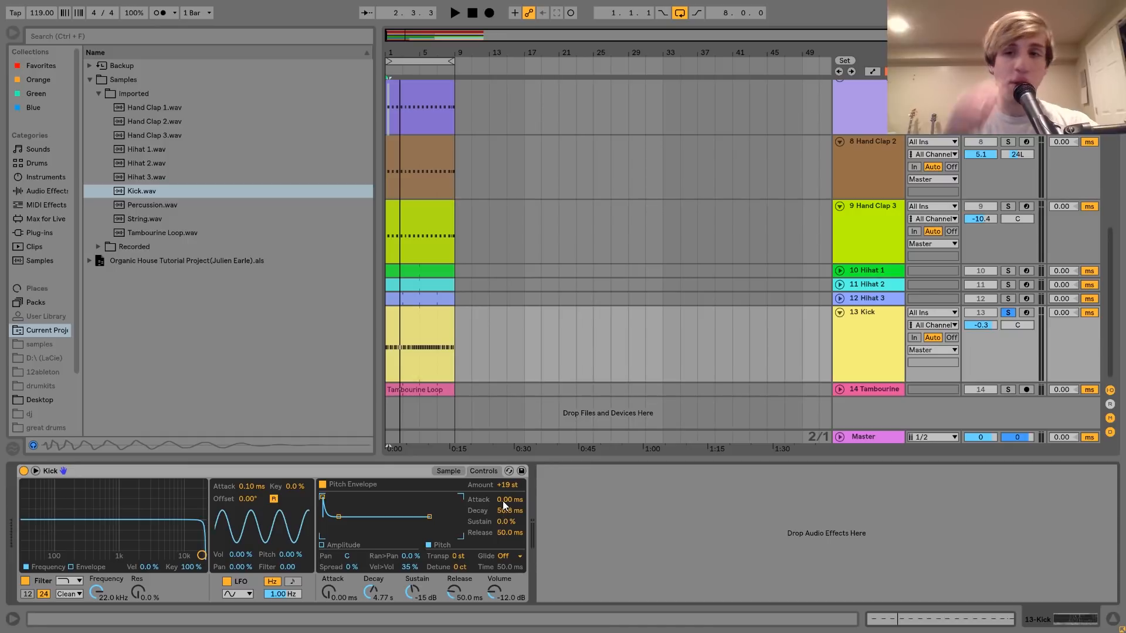
pyautogui.press('space')
pyautogui.press('space')
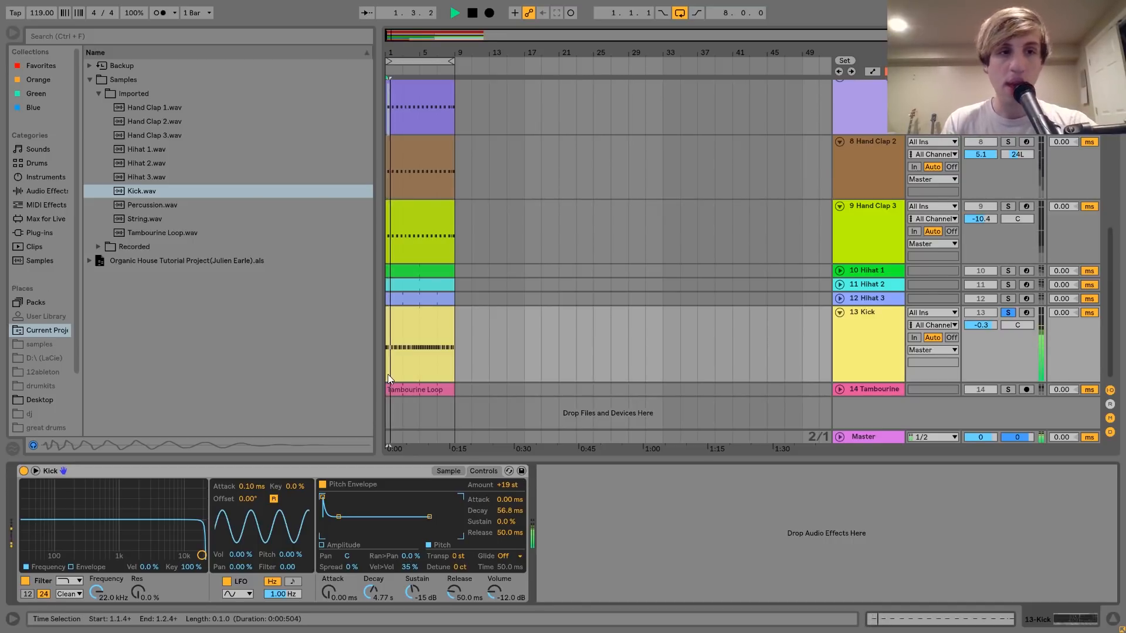
# - Preview Kick.wav against the soloed Kick track and unsolo the Kick
pyautogui.click(142, 191)
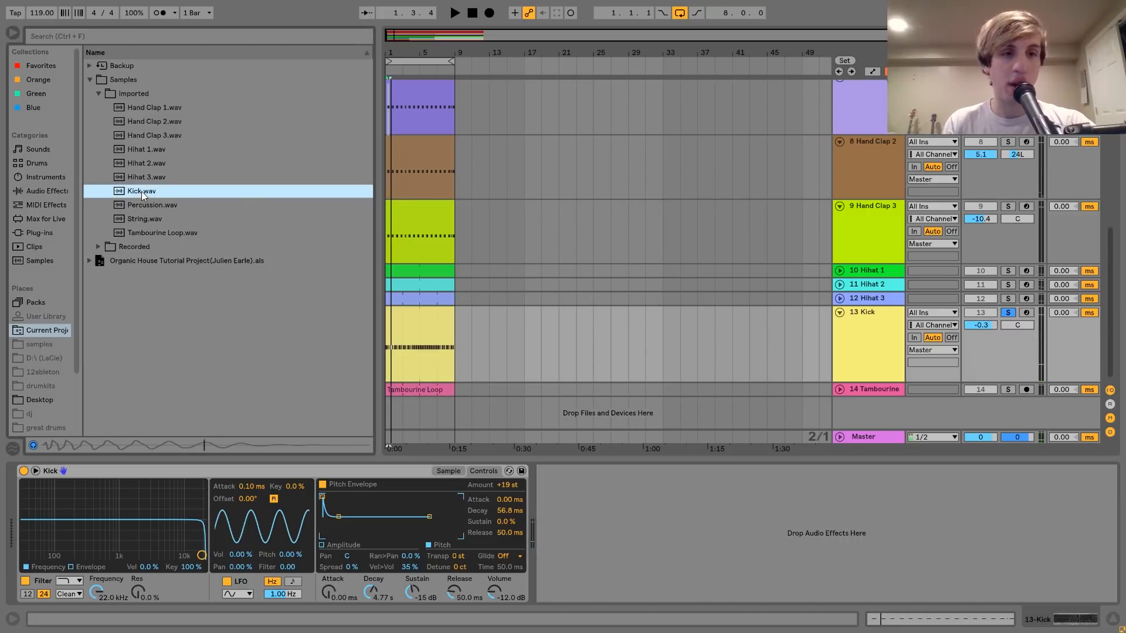
pyautogui.press('space')
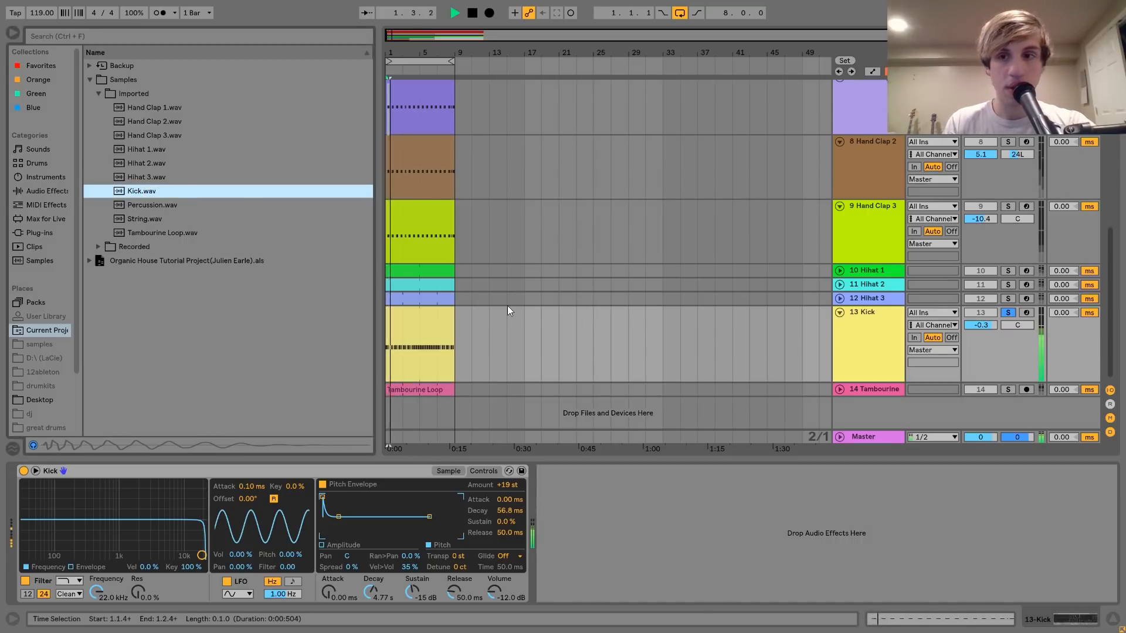
pyautogui.click(1007, 312)
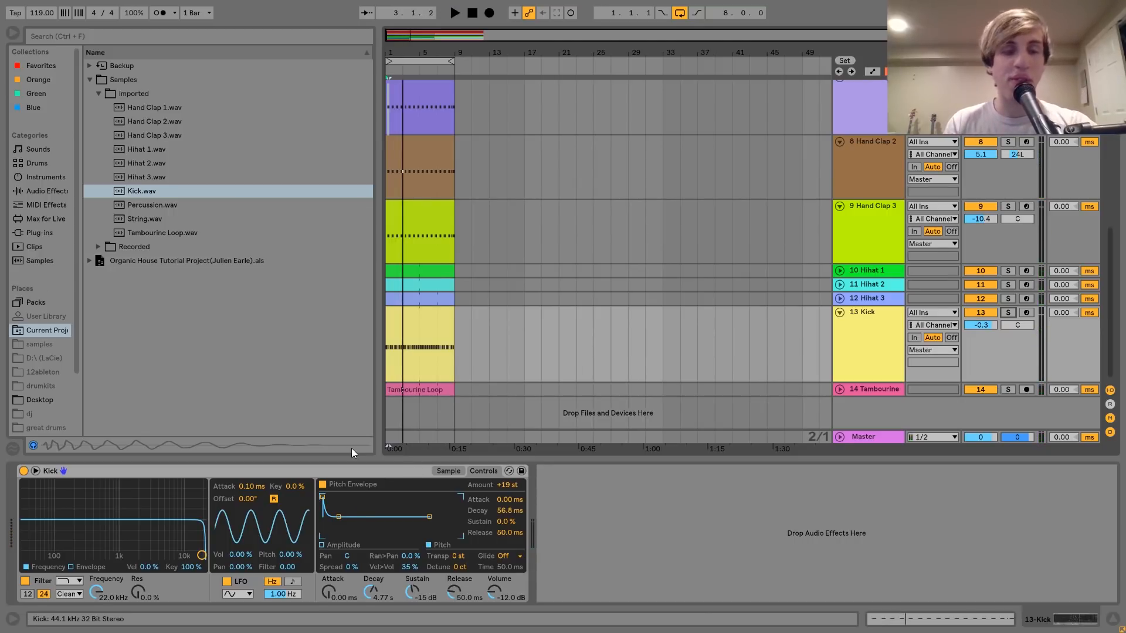
# - Show the device of track 14 Tambourine, unfold the track, solo it and play it by itself
pyautogui.click(877, 389)
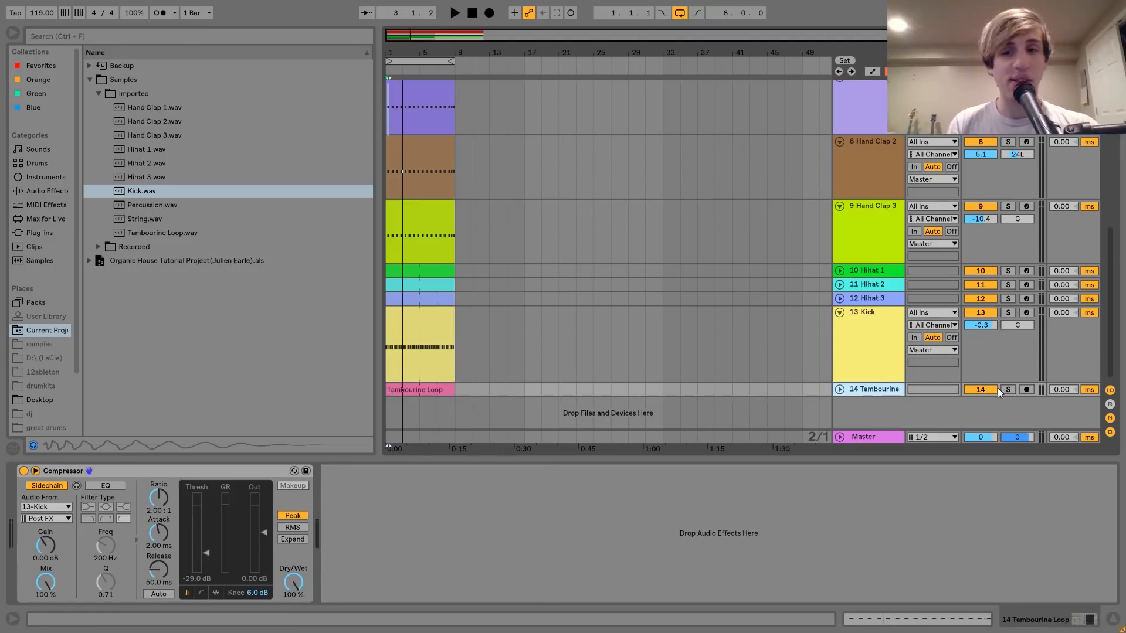
pyautogui.click(839, 389)
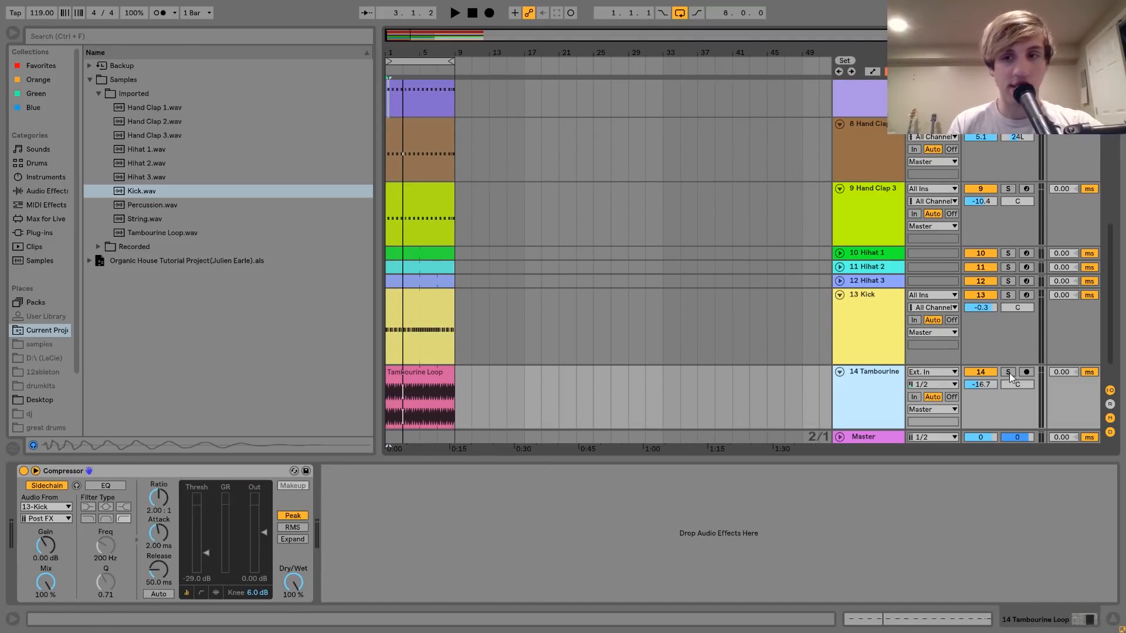
pyautogui.click(1009, 373)
pyautogui.press('space')
pyautogui.scroll(-1, 1008, 372)
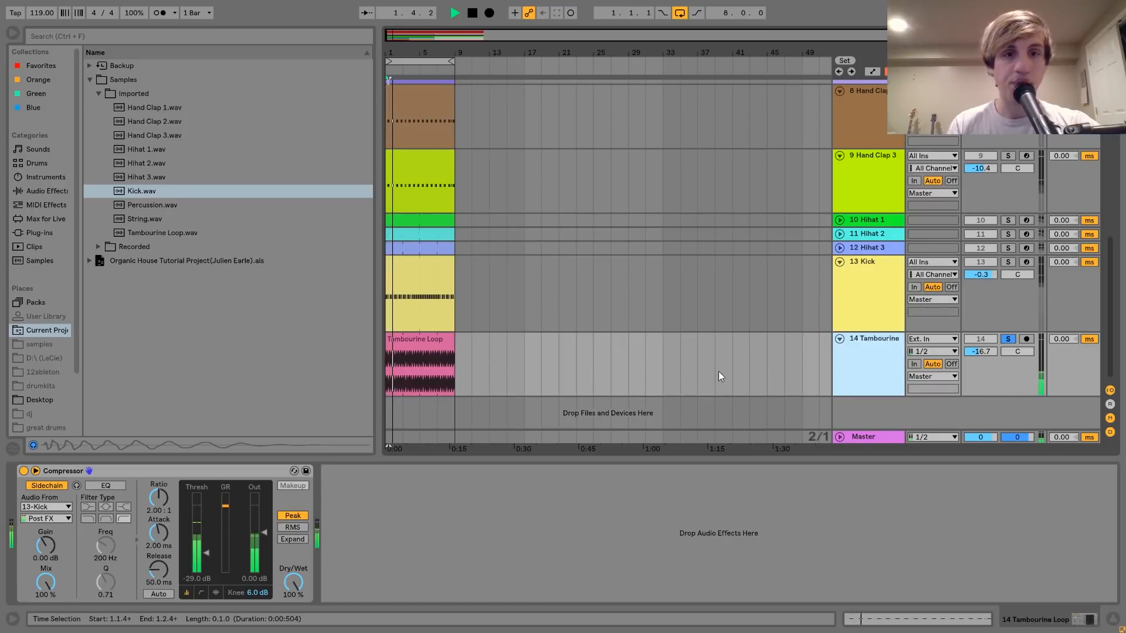
pyautogui.press('space')
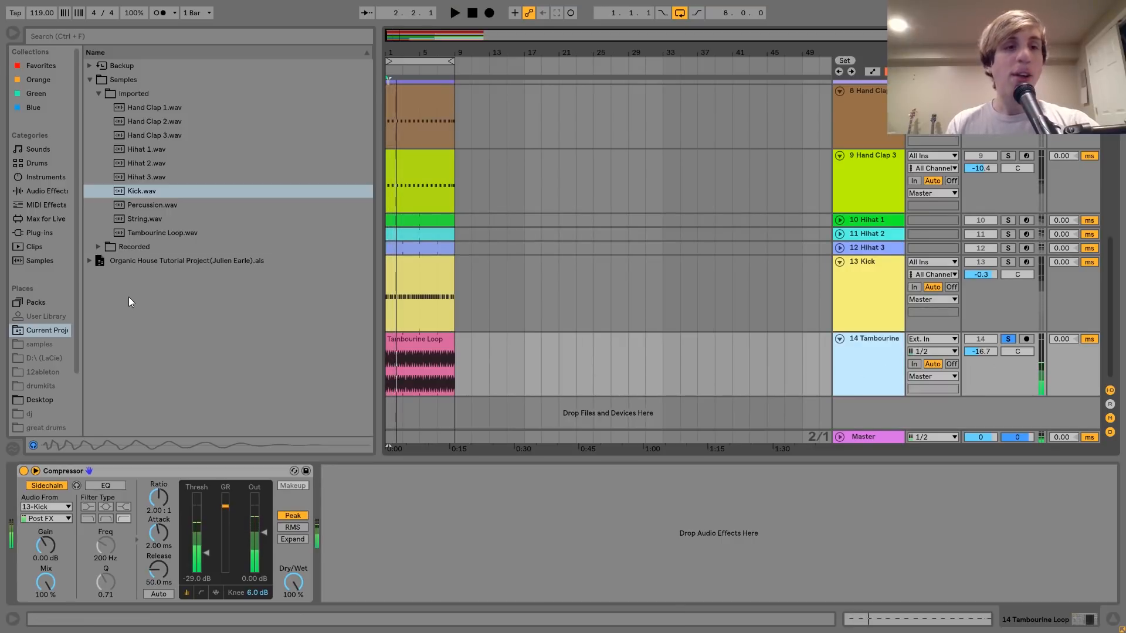
# - Preview Tambourine Loop.wav from the imported samples, replay the soloed Tambourine track briefly and unsolo it
pyautogui.click(158, 232)
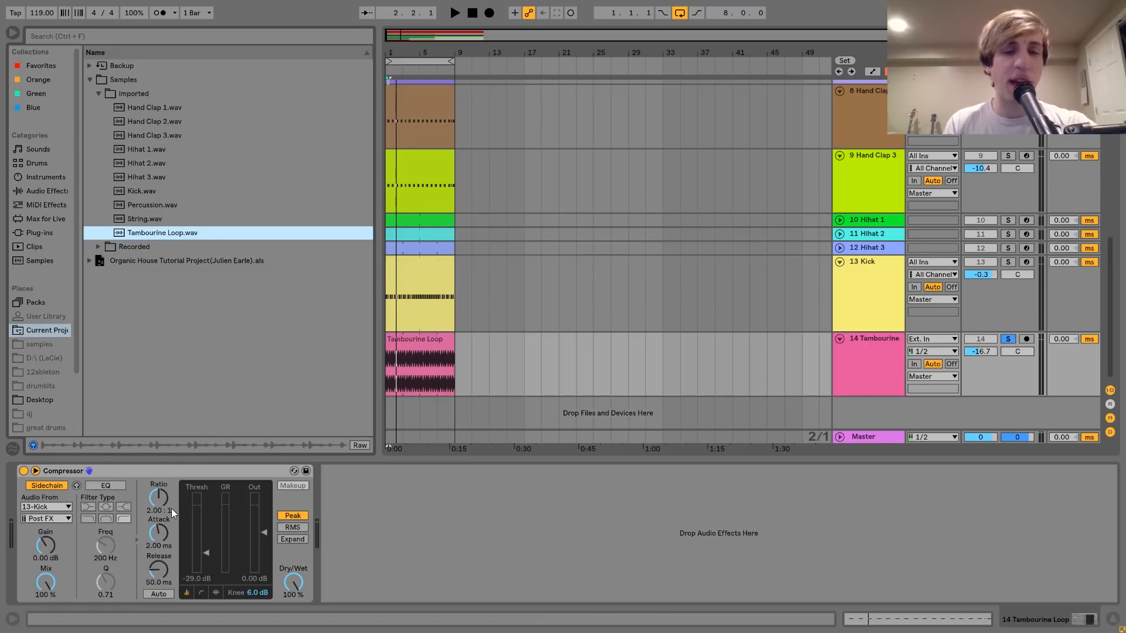
pyautogui.press('space')
pyautogui.press('space')
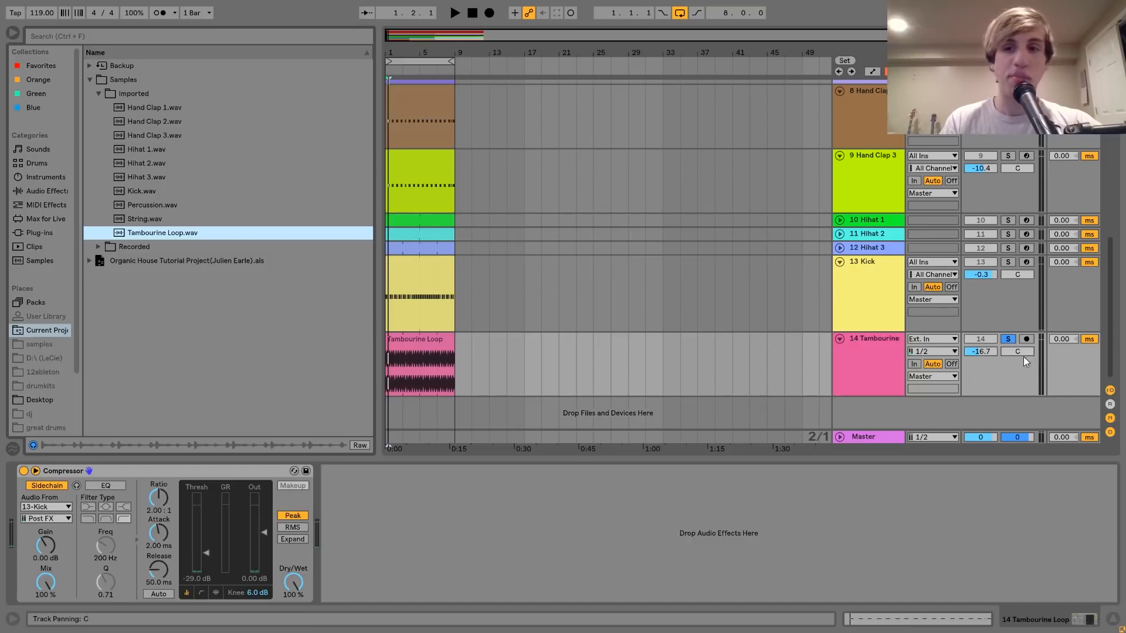
pyautogui.click(1008, 340)
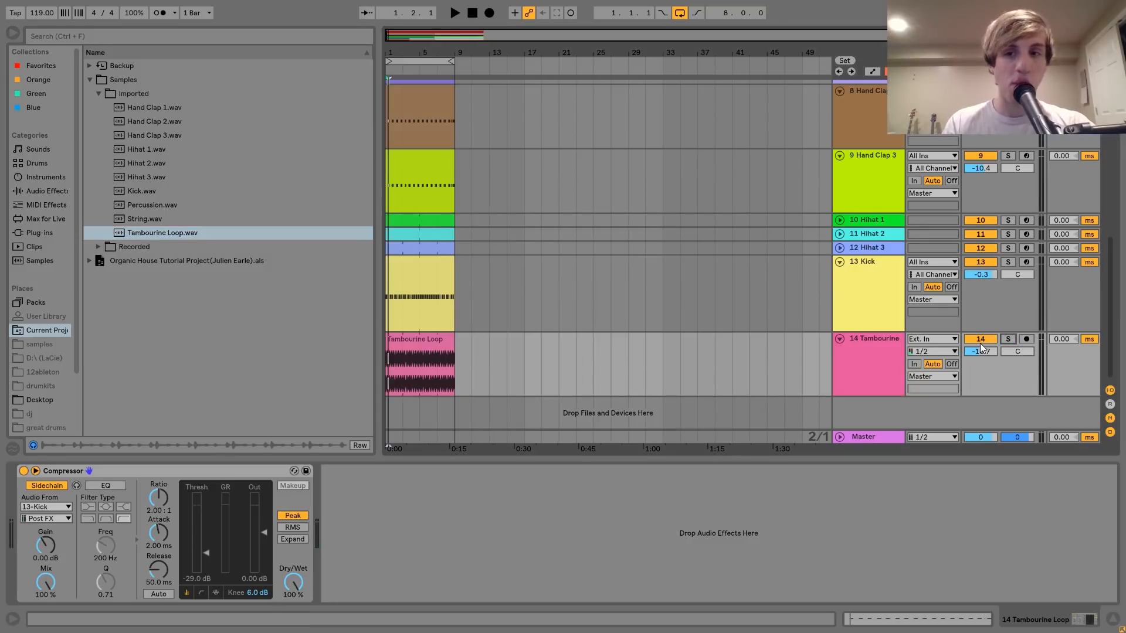
# - Play the full mix with track 14 Tambourine deactivated and reactivate the track
pyautogui.click(981, 340)
pyautogui.press('space')
pyautogui.scroll(2, 983, 344)
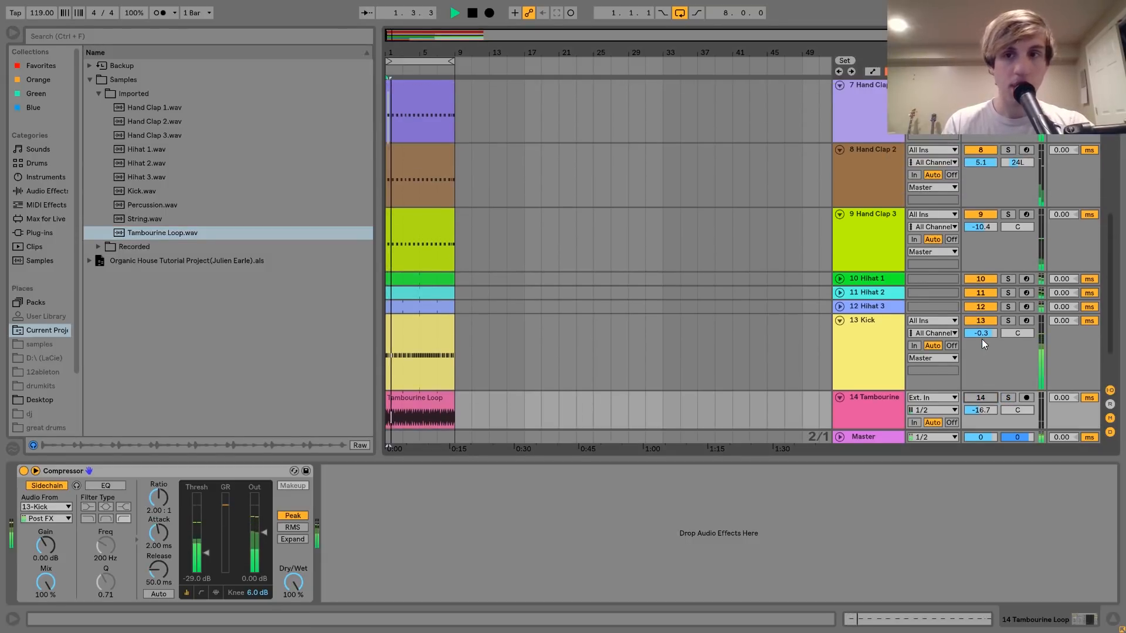
pyautogui.scroll(-2, 853, 332)
pyautogui.press('space')
pyautogui.click(981, 340)
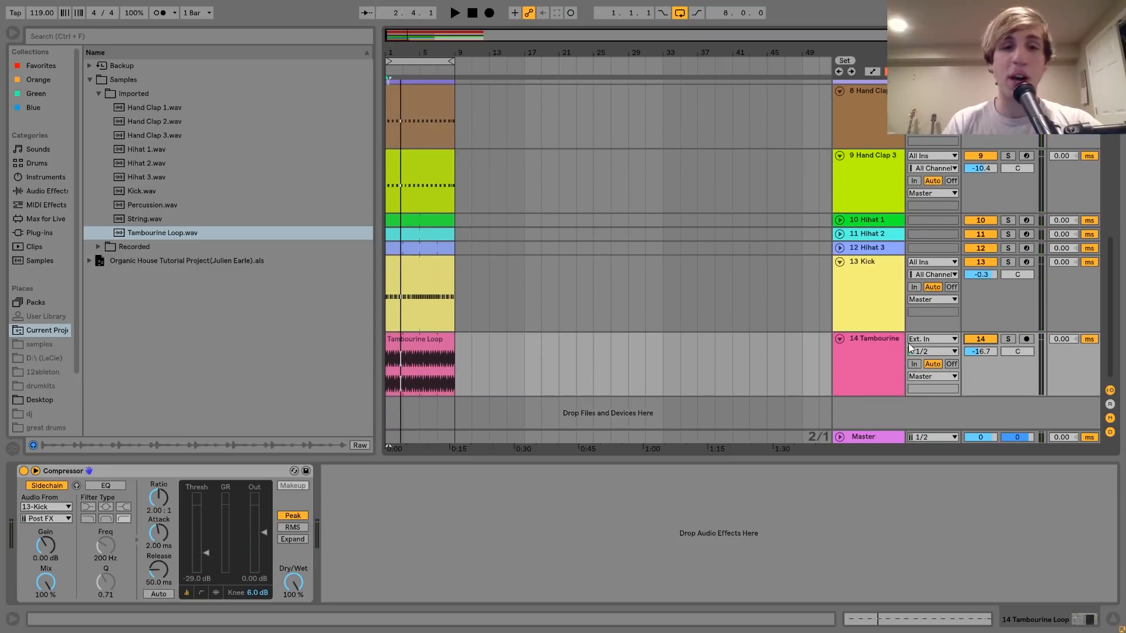
# - Set the Tambourine track's volume to -14.7 dB while the mix plays, hide the device view and stop playback
pyautogui.press('space')
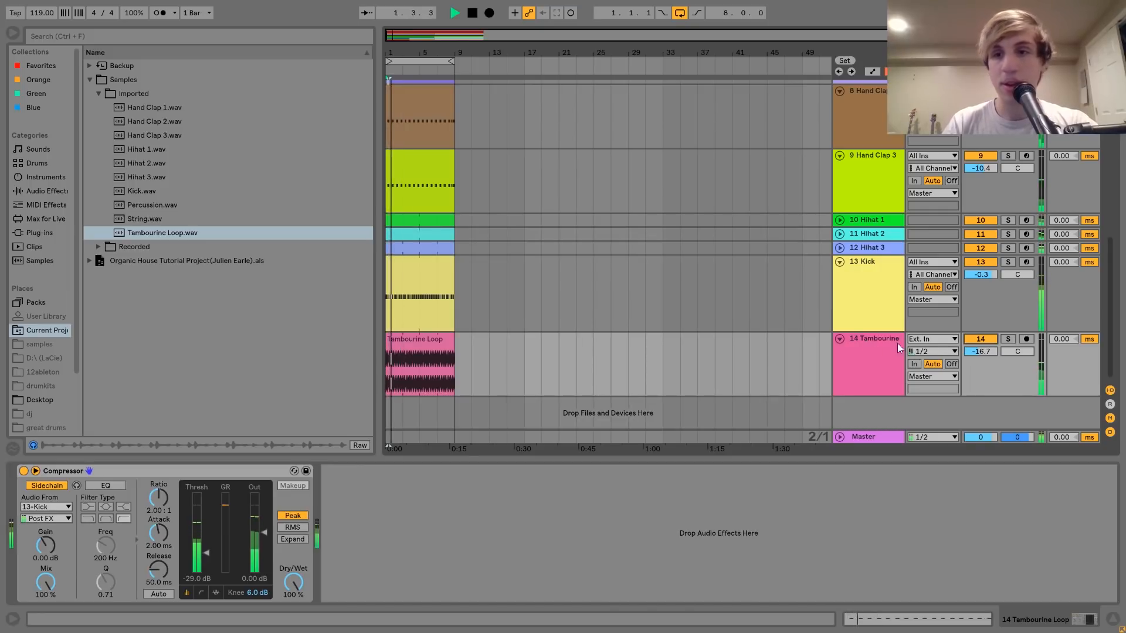
pyautogui.moveTo(980, 352); pyautogui.dragTo(980, 340)
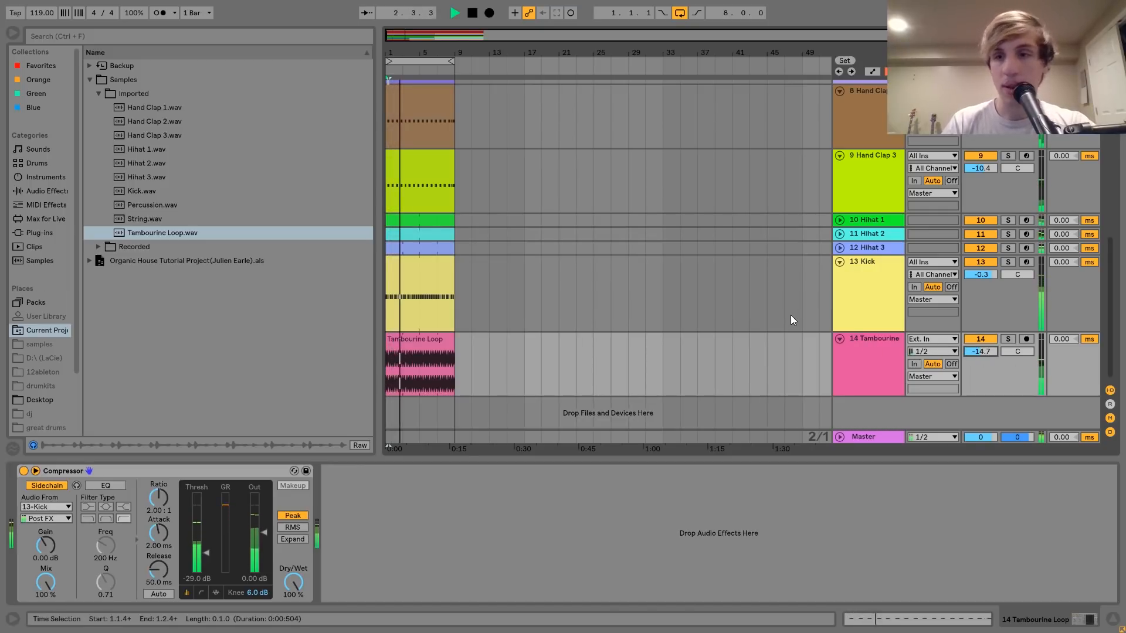
pyautogui.click(1113, 619)
pyautogui.press('space')
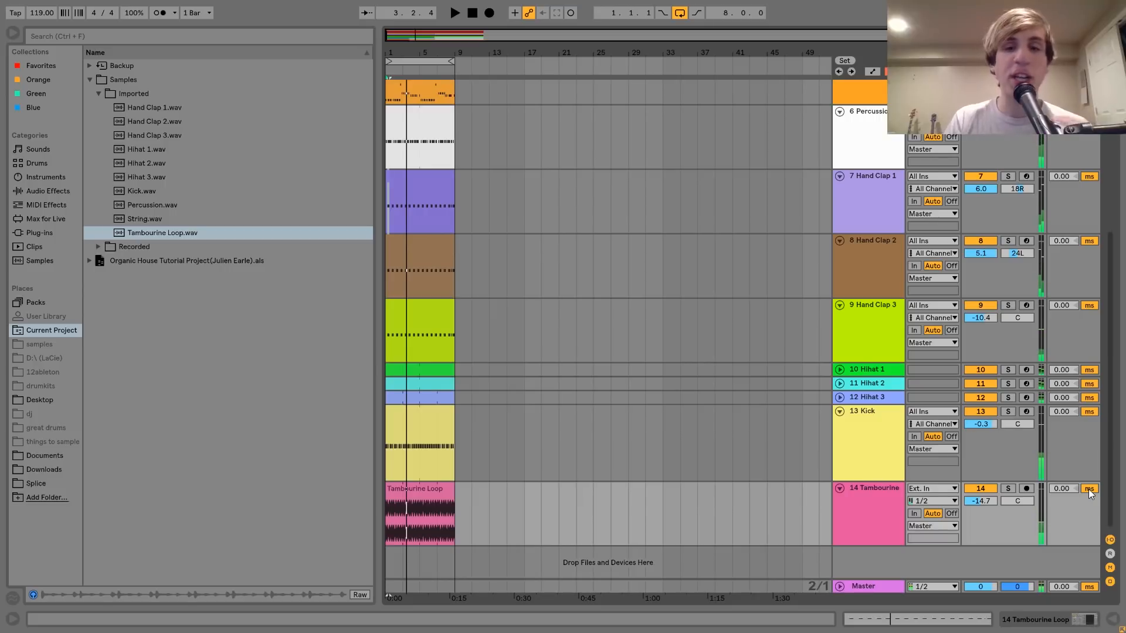
# - Look over all the tracks and move the Tambourine Loop clip so it starts at bar 9
pyautogui.scroll(5, 853, 382)
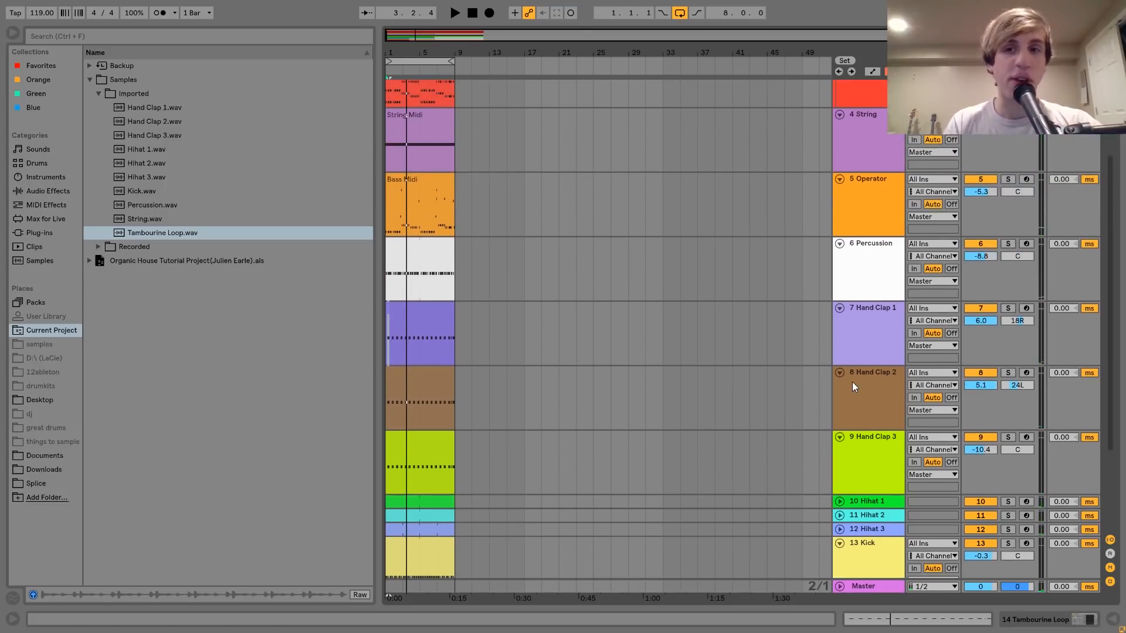
pyautogui.scroll(2, 645, 296)
pyautogui.scroll(-7, 645, 297)
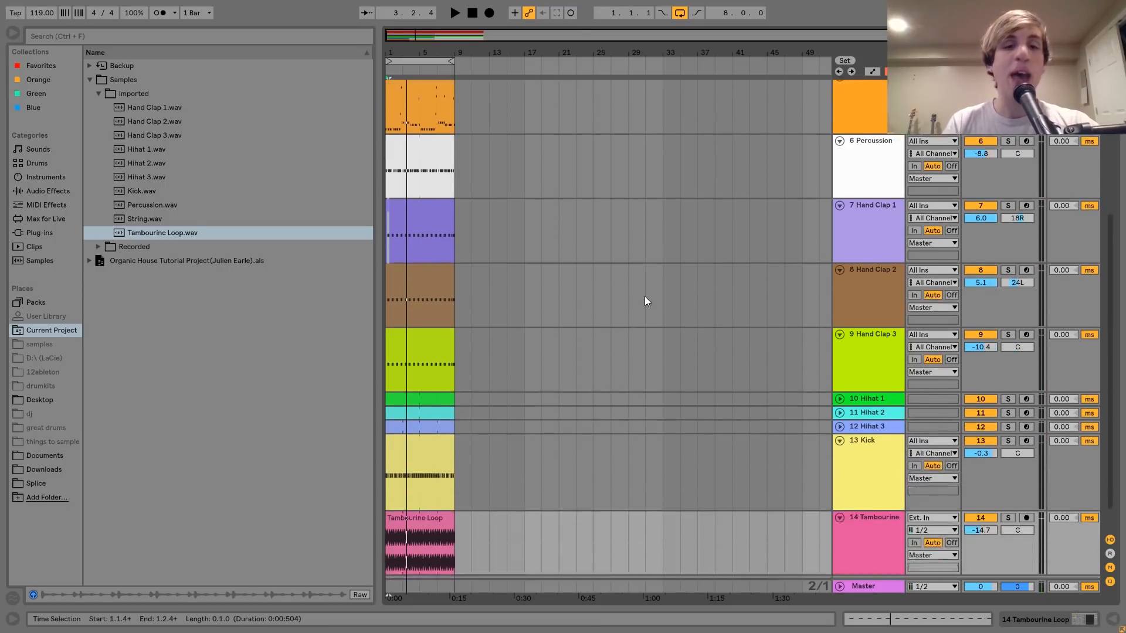
pyautogui.click(417, 504)
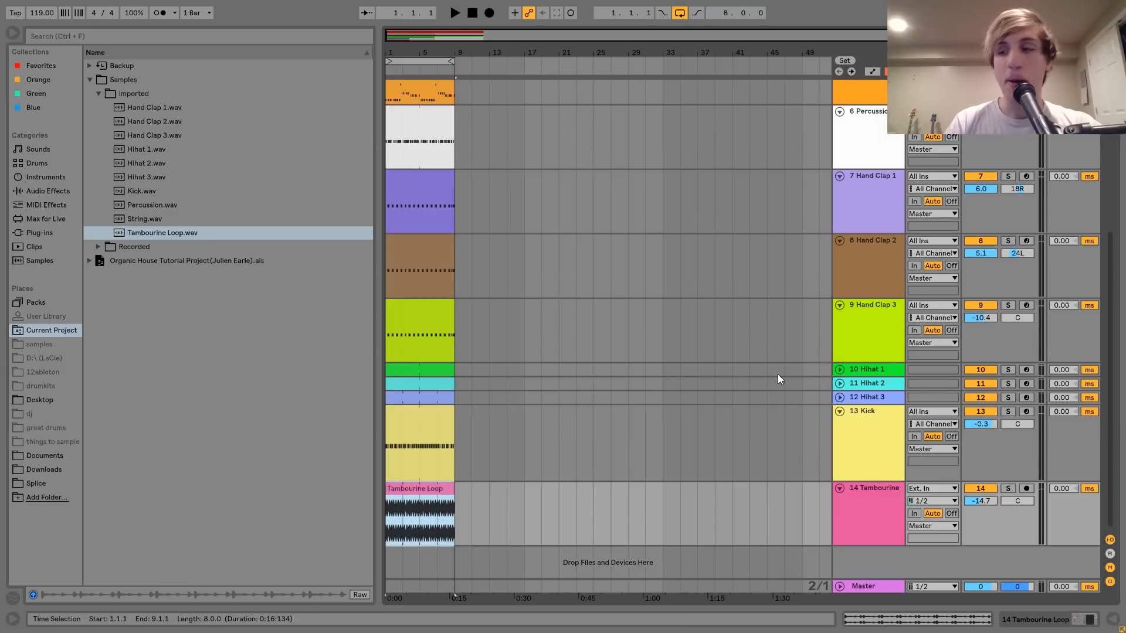
pyautogui.moveTo(418, 499); pyautogui.dragTo(487, 501)
# - Move the Hihat 1, Hihat 2 and String Midi clips so they start at bar 9
pyautogui.scroll(1, 487, 500)
pyautogui.scroll(1, 486, 501)
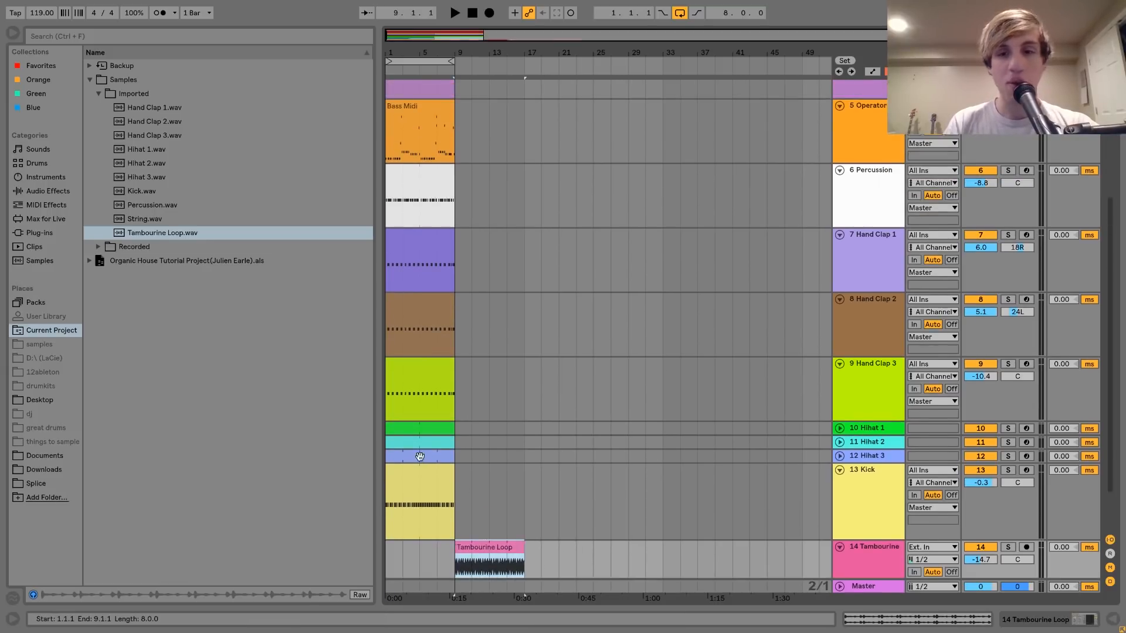
pyautogui.click(414, 445)
pyautogui.click(418, 427)
pyautogui.moveTo(450, 434); pyautogui.dragTo(481, 431)
pyautogui.scroll(5, 478, 431)
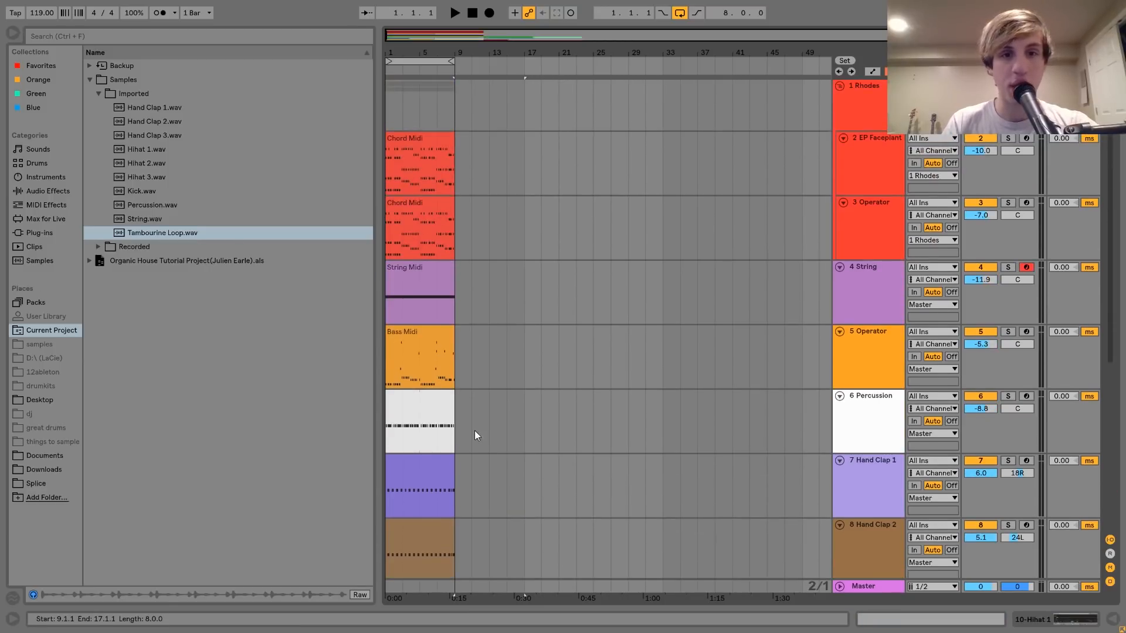
pyautogui.moveTo(410, 264); pyautogui.dragTo(477, 256)
# - Duplicate the remaining clips in the first eight bars, from the Chord Midi down to the Kick, starting at bar 9
pyautogui.click(407, 139)
pyautogui.scroll(-5, 406, 141)
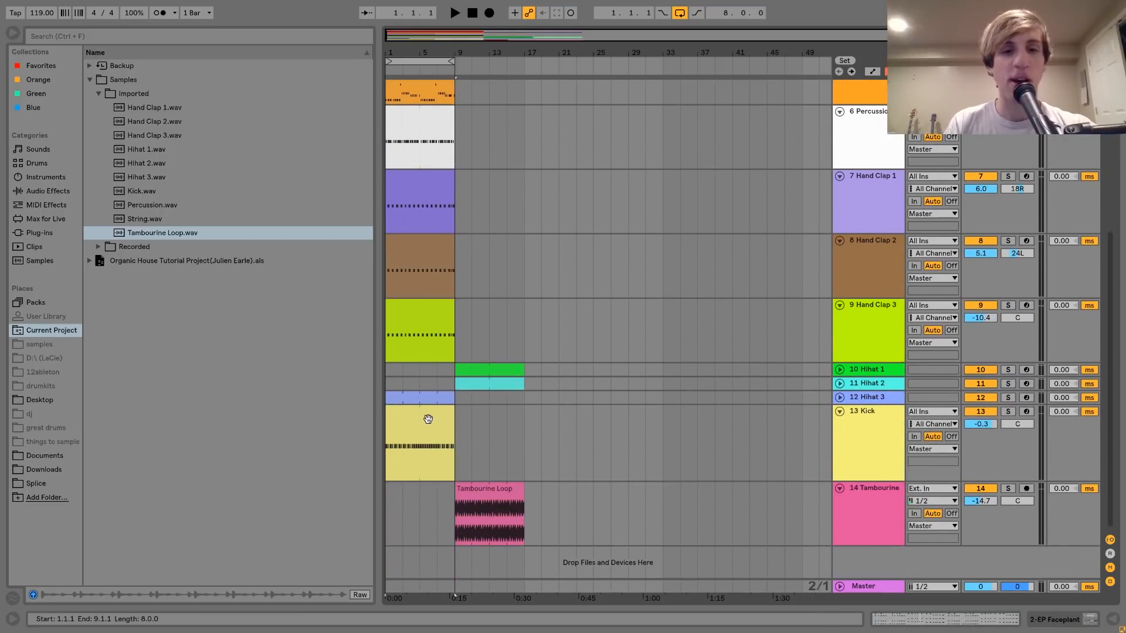
pyautogui.keyDown('shift'); pyautogui.click(428, 419); pyautogui.keyUp('shift')
pyautogui.hotkey('ctrl', 'd')
# - Play the arrangement from the start, play across the bar 9 transition from bar 7 with looping off, and stop playback
pyautogui.press('space')
pyautogui.click(428, 420)
pyautogui.press('space')
pyautogui.press('space')
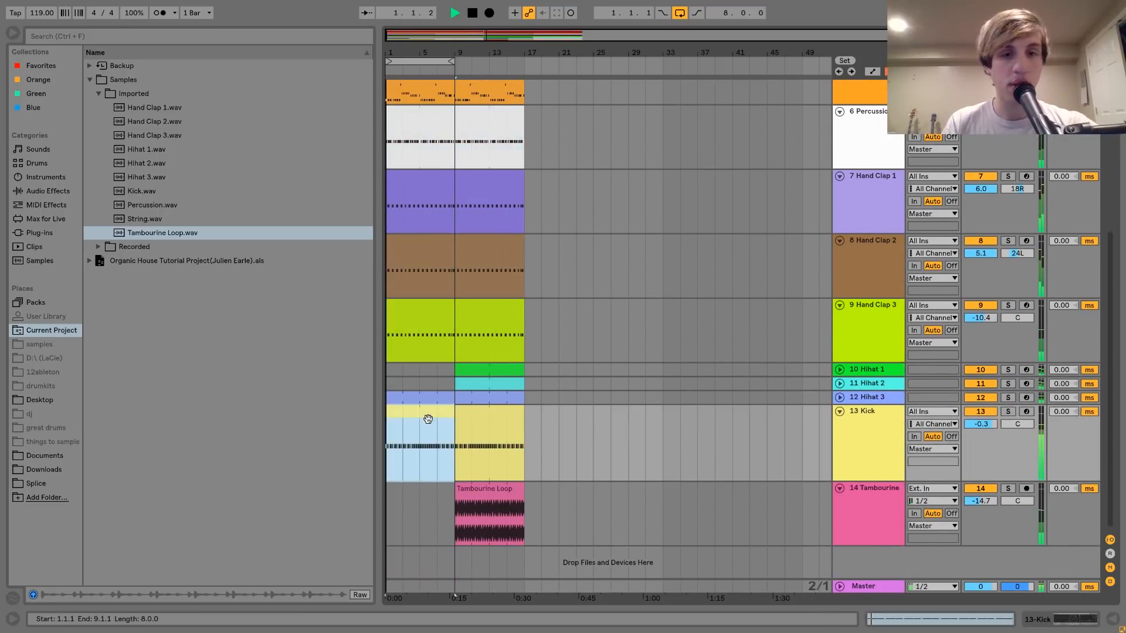
pyautogui.click(442, 372)
pyautogui.press('+')
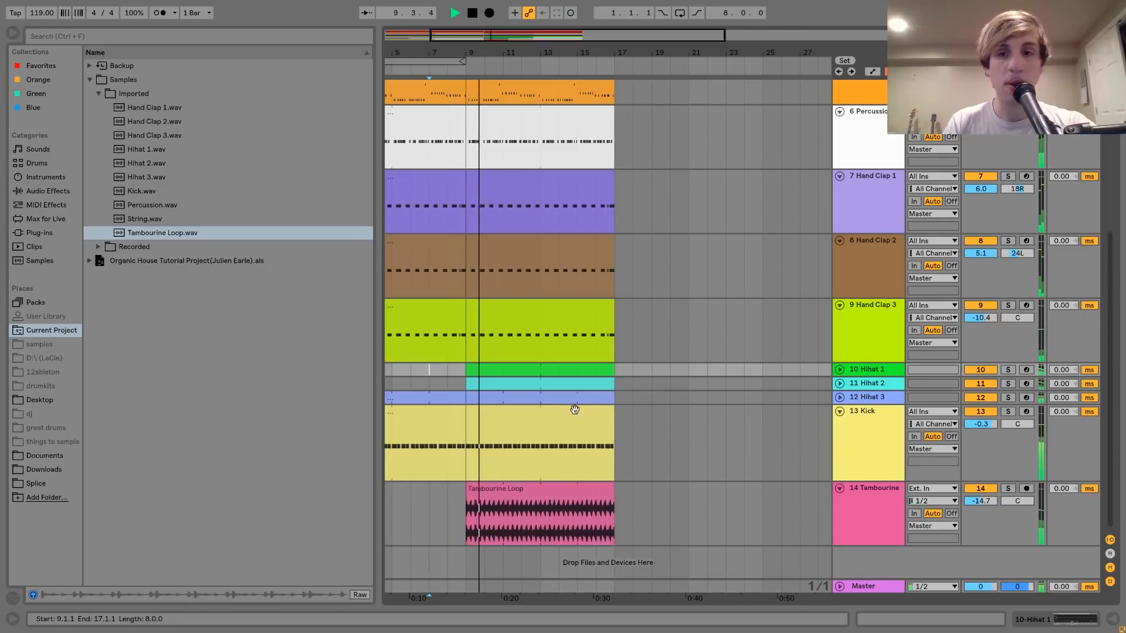
pyautogui.click(516, 488)
pyautogui.press('space')
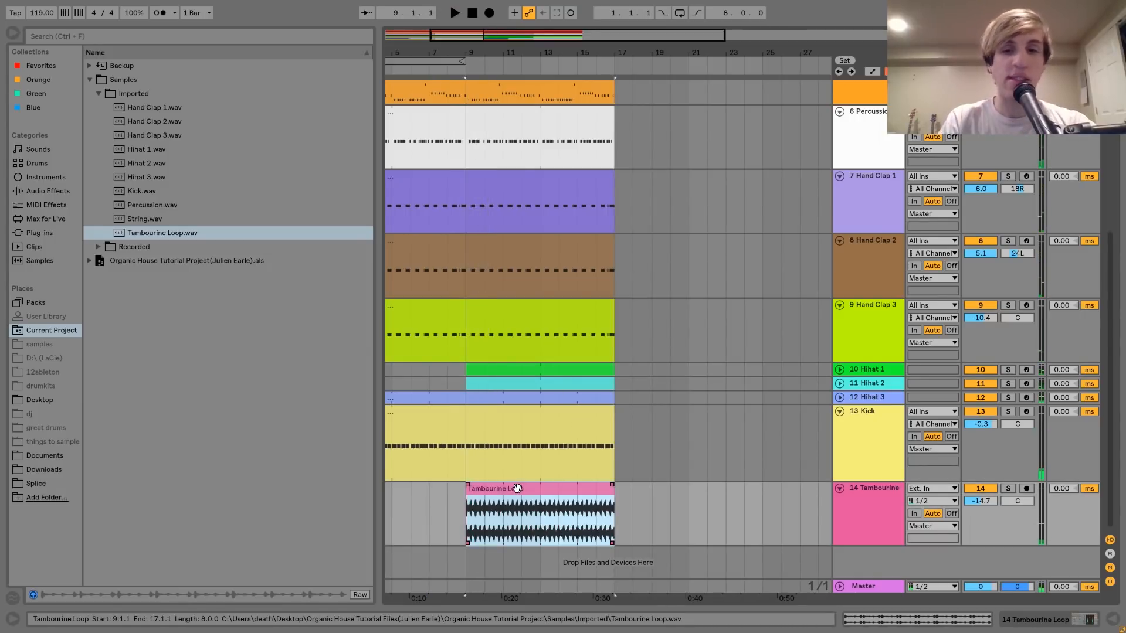
# - Zoom the arrangement out and undo the clip duplication and the clip moves to bar 9
pyautogui.moveTo(490, 51); pyautogui.dragTo(457, 29)
pyautogui.hotkey('ctrl', 'z')
pyautogui.hotkey('ctrl', 'z')
pyautogui.hotkey('ctrl', 'z')
pyautogui.hotkey('ctrl', 'z')
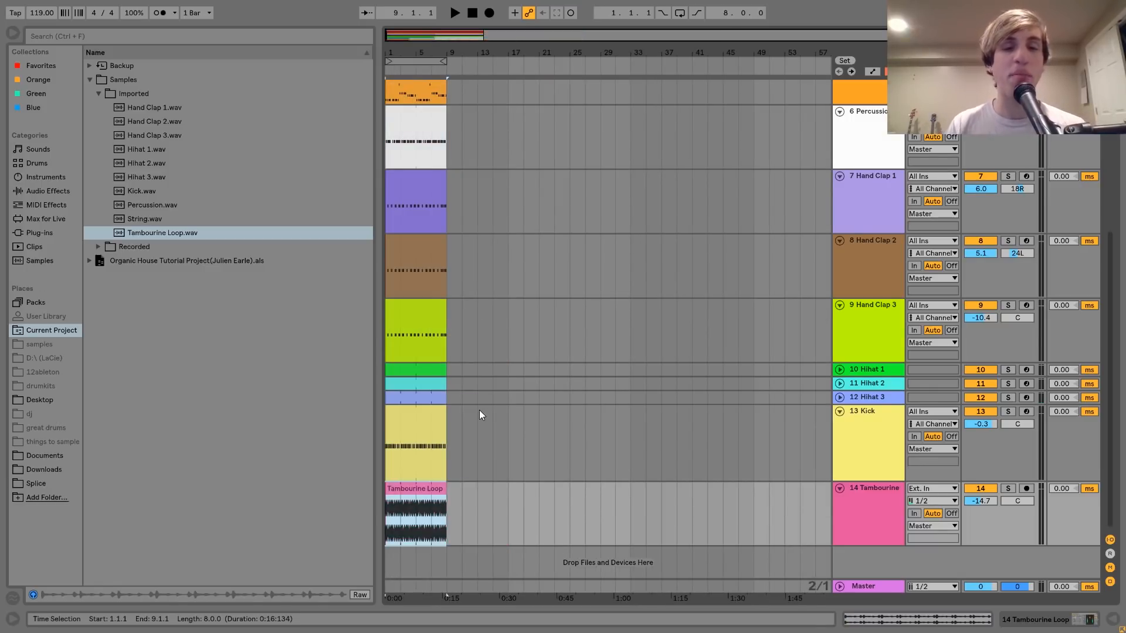
# - Fold all tracks in the arrangement at once and select the Tambourine Loop clip
pyautogui.click(859, 502)
pyautogui.hotkey('ctrl', 'a')
pyautogui.keyDown('alt'); pyautogui.click(839, 488); pyautogui.keyUp('alt')
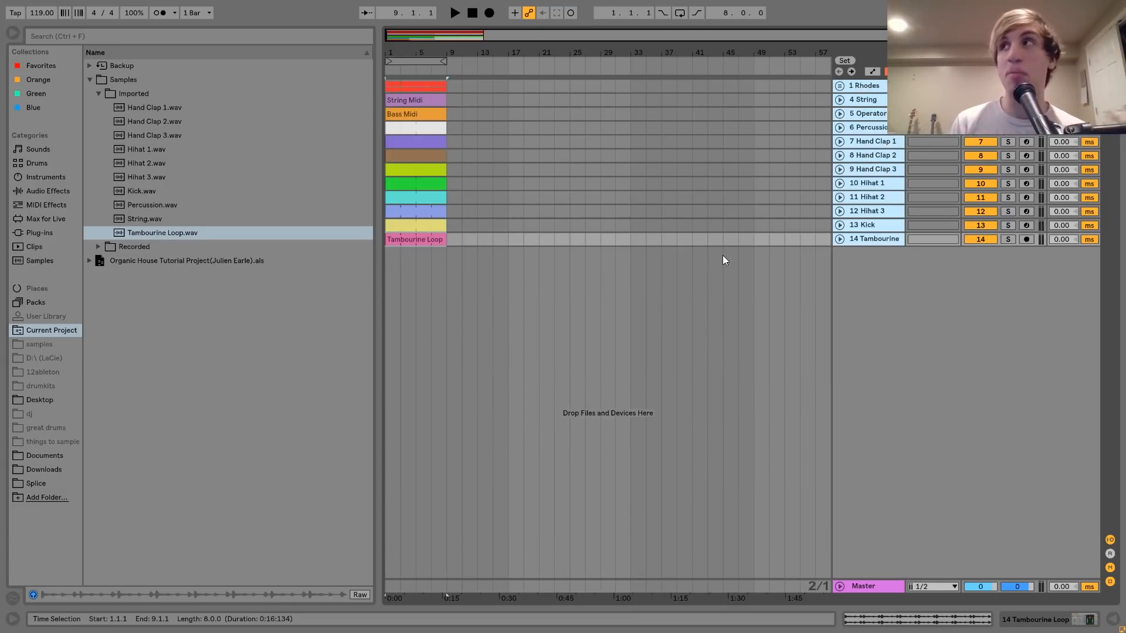
pyautogui.click(419, 239)
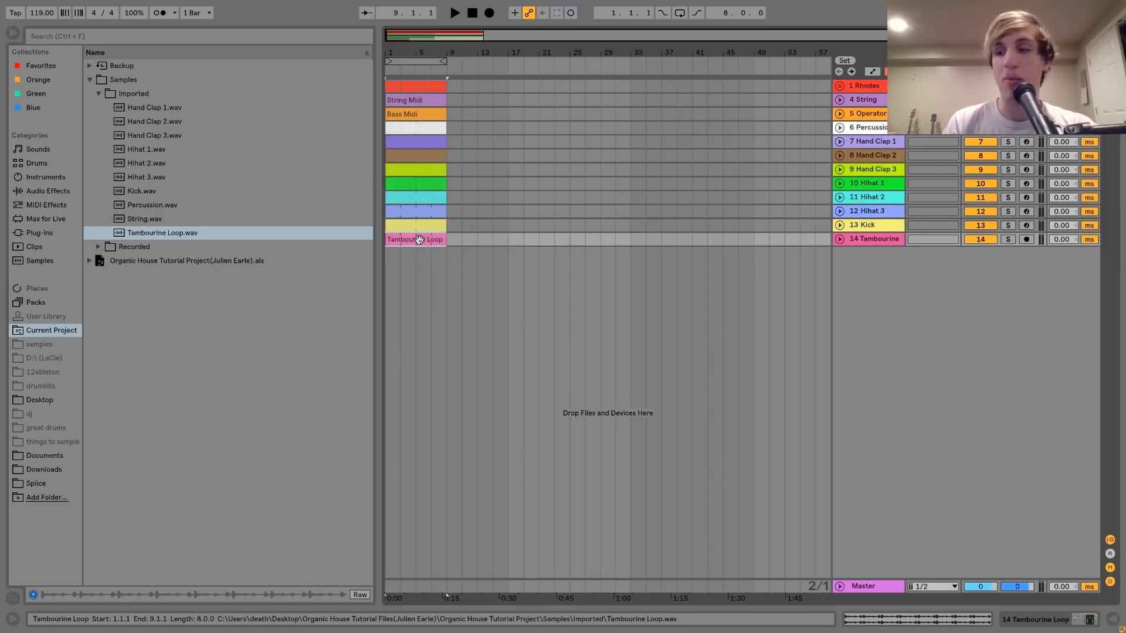